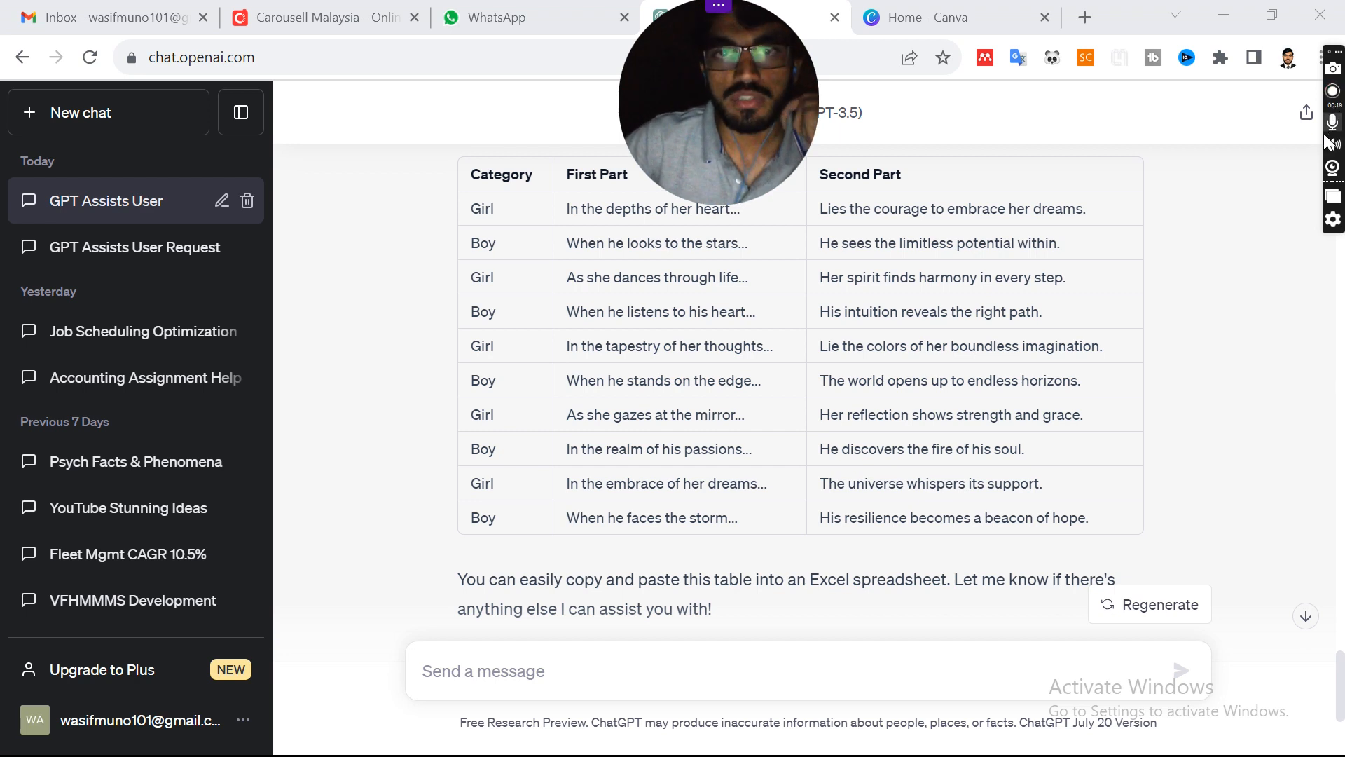
Examine the quote table in the chat, including its Category, First Part and Second Part columns
left_click_drag(699, 93, 402, 114)
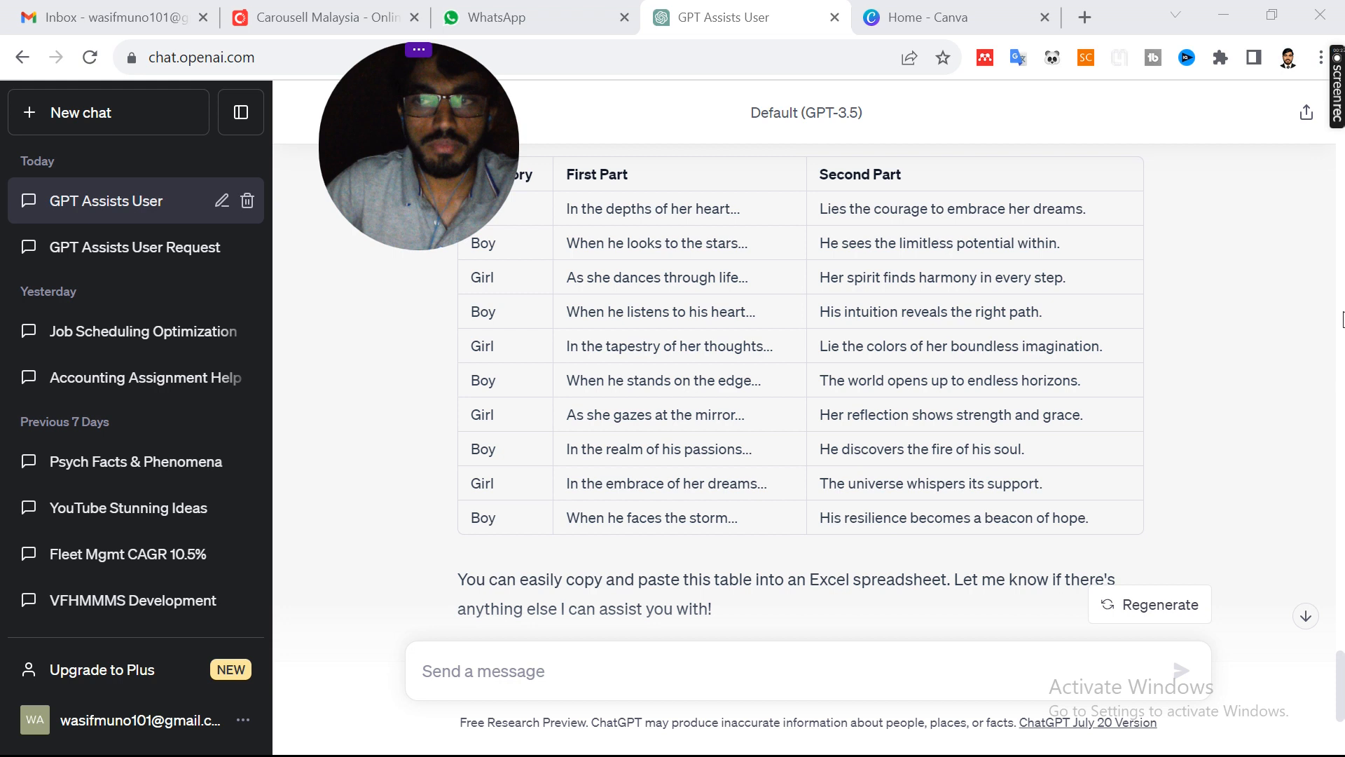
left_click(1331, 685)
mouse_move(1343, 690)
left_mouse_down()
mouse_move(1341, 146)
mouse_move(1343, 707)
left_mouse_up()
scroll(912, 266, "up", 3)
left_click_drag(476, 286, 1011, 555)
left_click(1012, 556)
scroll(925, 452, "down", 2)
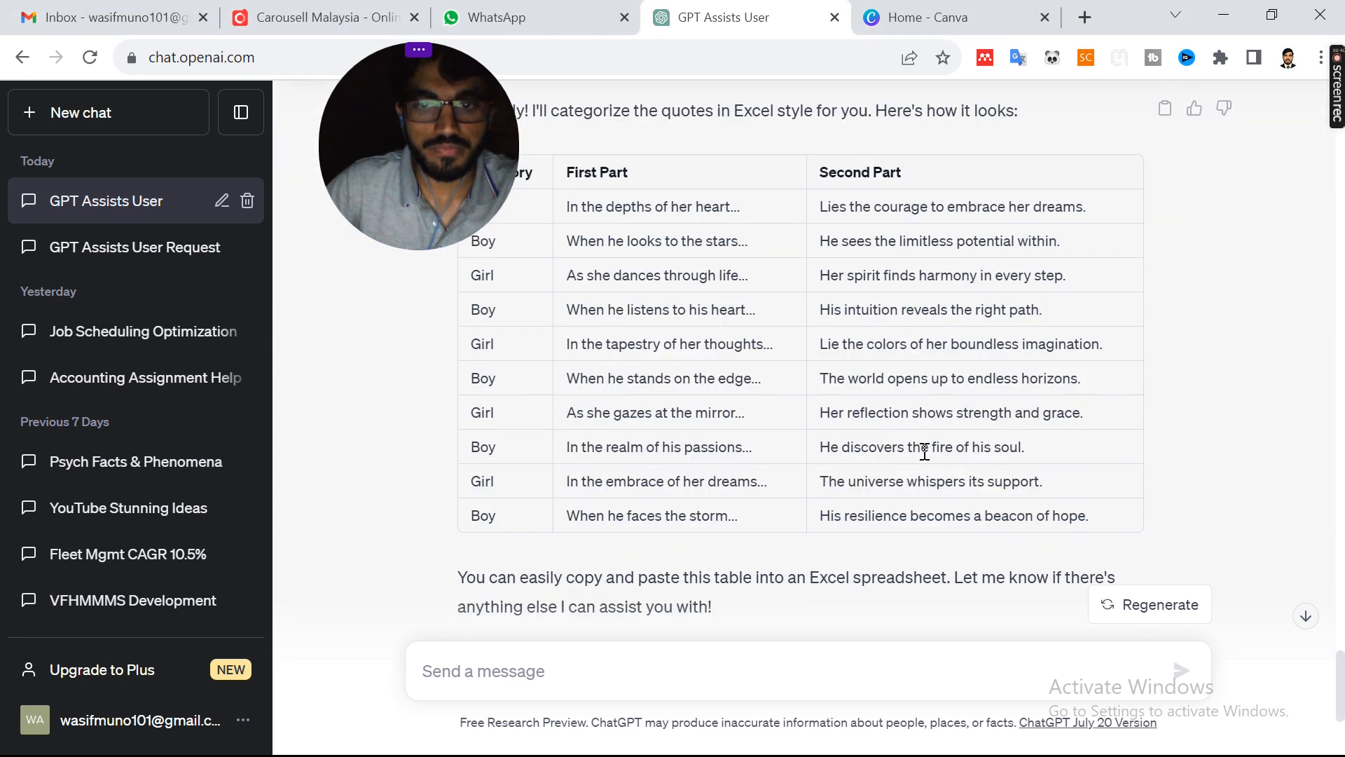
scroll(910, 439, "up", 2)
left_click_drag(471, 291, 955, 486)
left_click(833, 435)
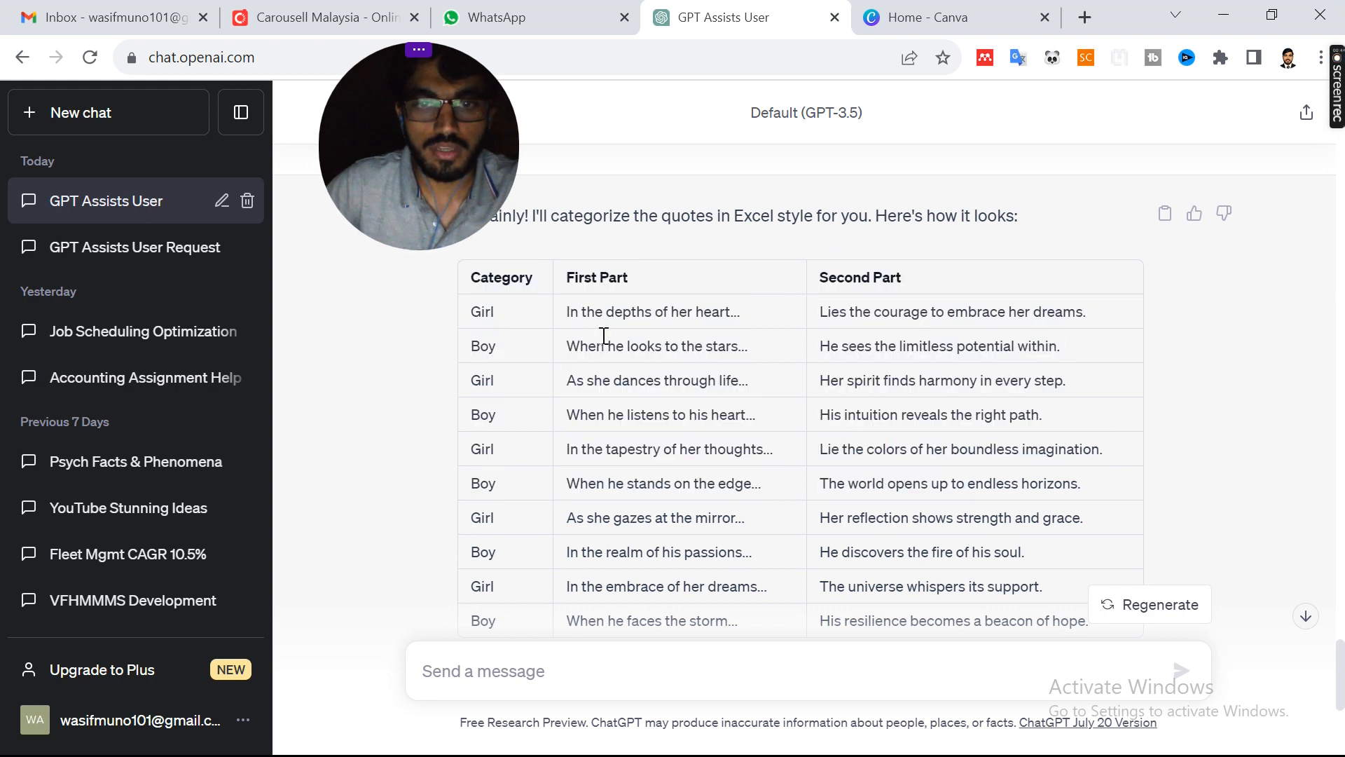
left_click_drag(569, 319, 1044, 314)
left_click(1052, 319)
left_click_drag(568, 313, 954, 486)
left_click(924, 438)
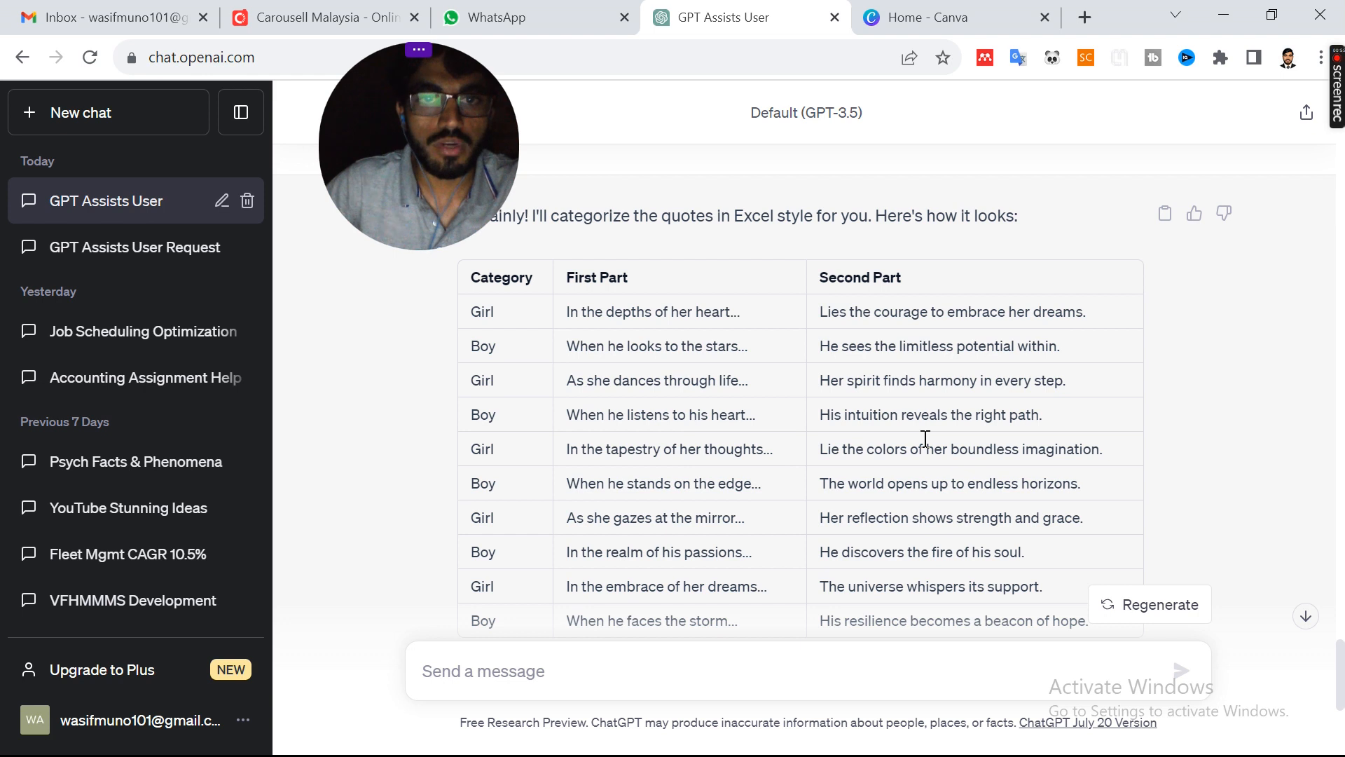
Switch to Canva and create a new blank Mobile Video design
left_click(916, 21)
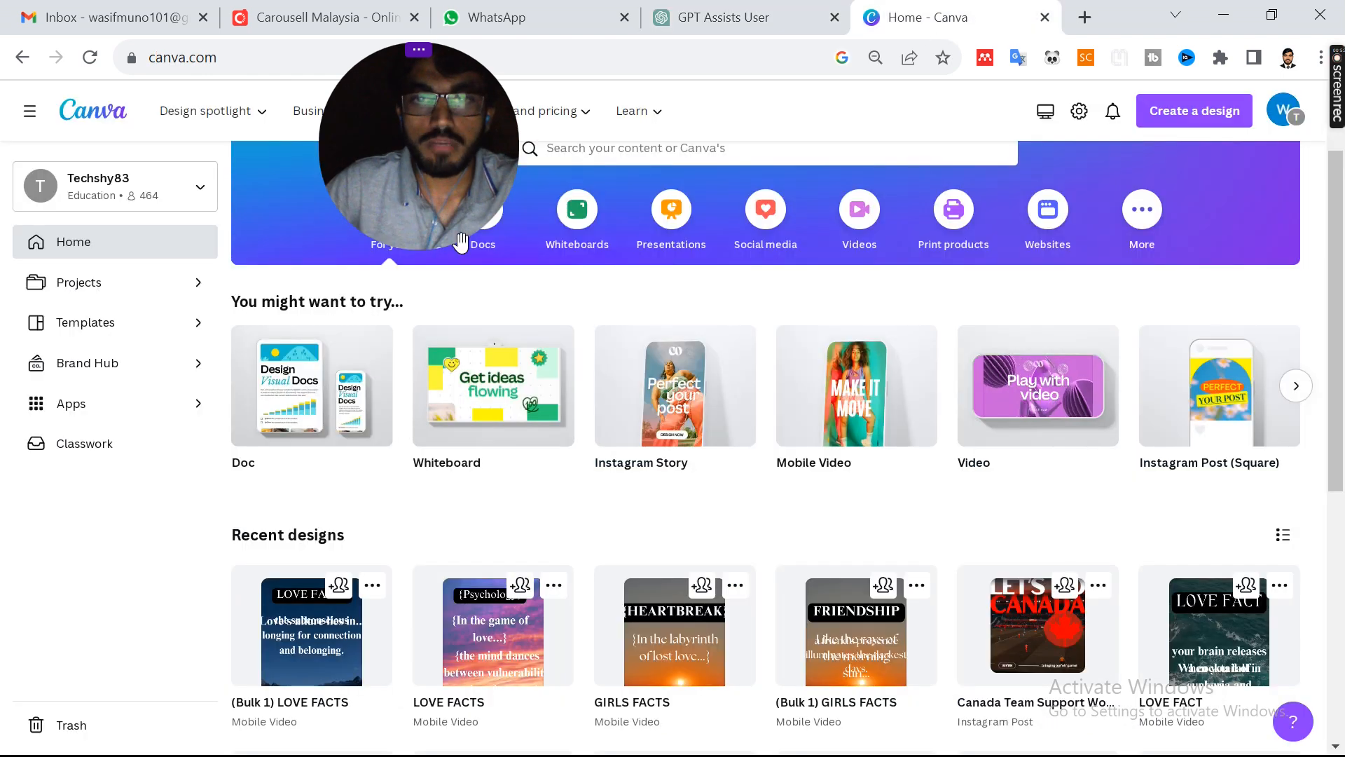
left_click(836, 394)
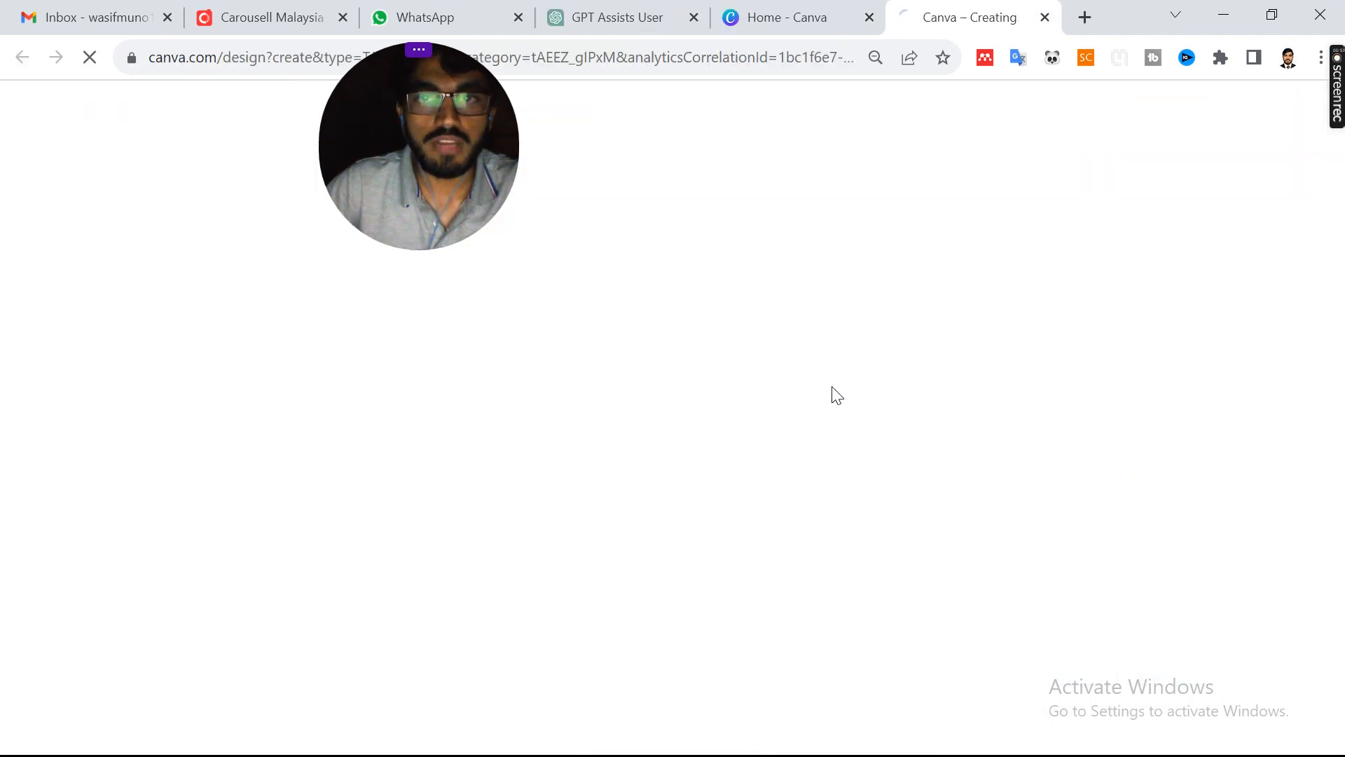
left_click_drag(459, 91, 1165, 27)
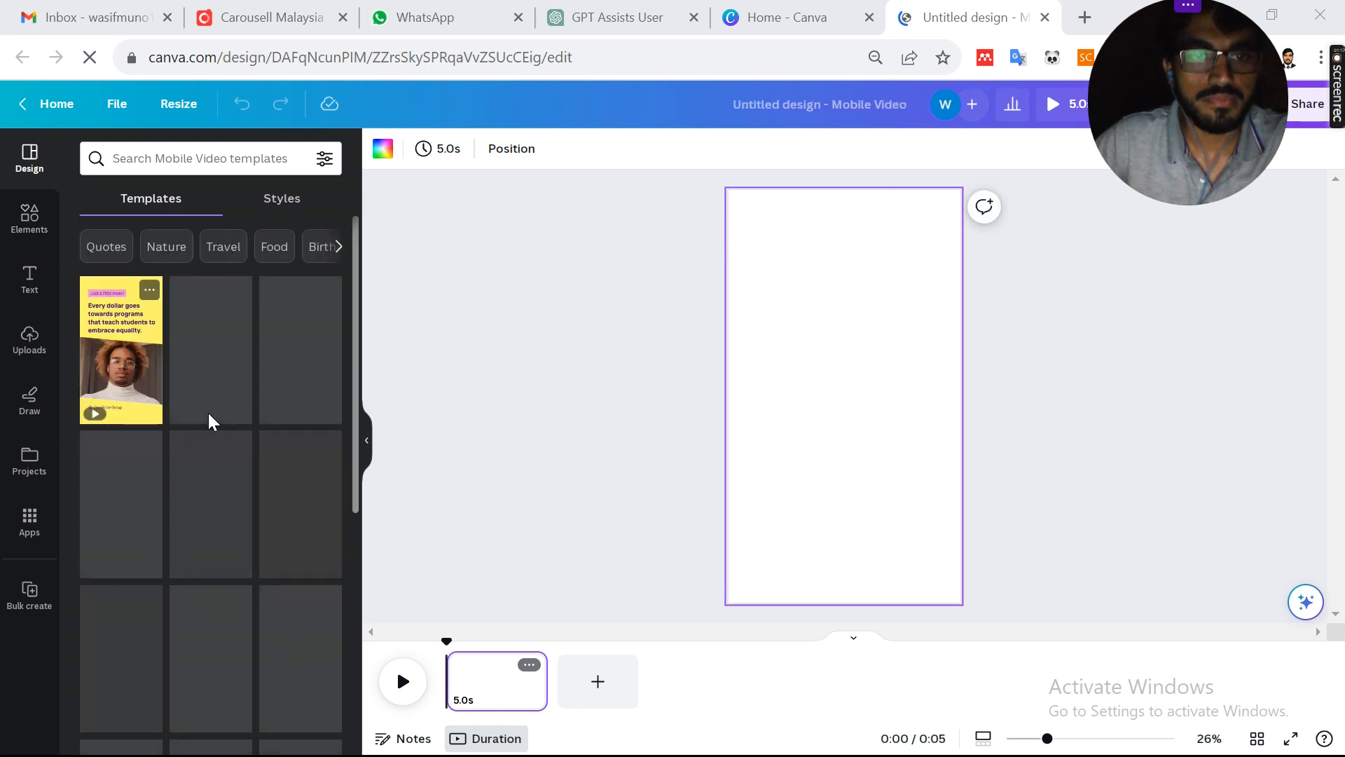
Search the templates for "nature video" and add the orange sunset "Have a nice day" template to the design
scroll(210, 420, "down", 4)
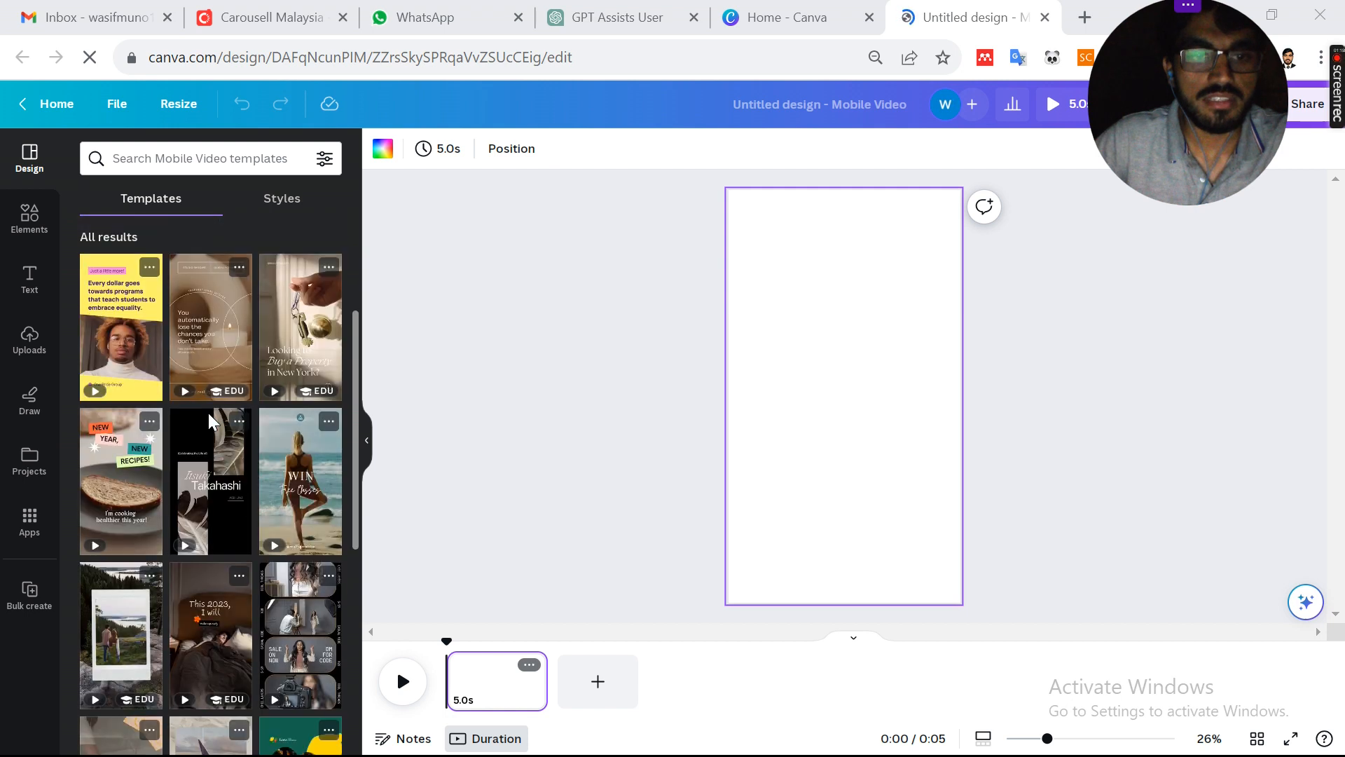
scroll(210, 392, "up", 4)
left_click(170, 148)
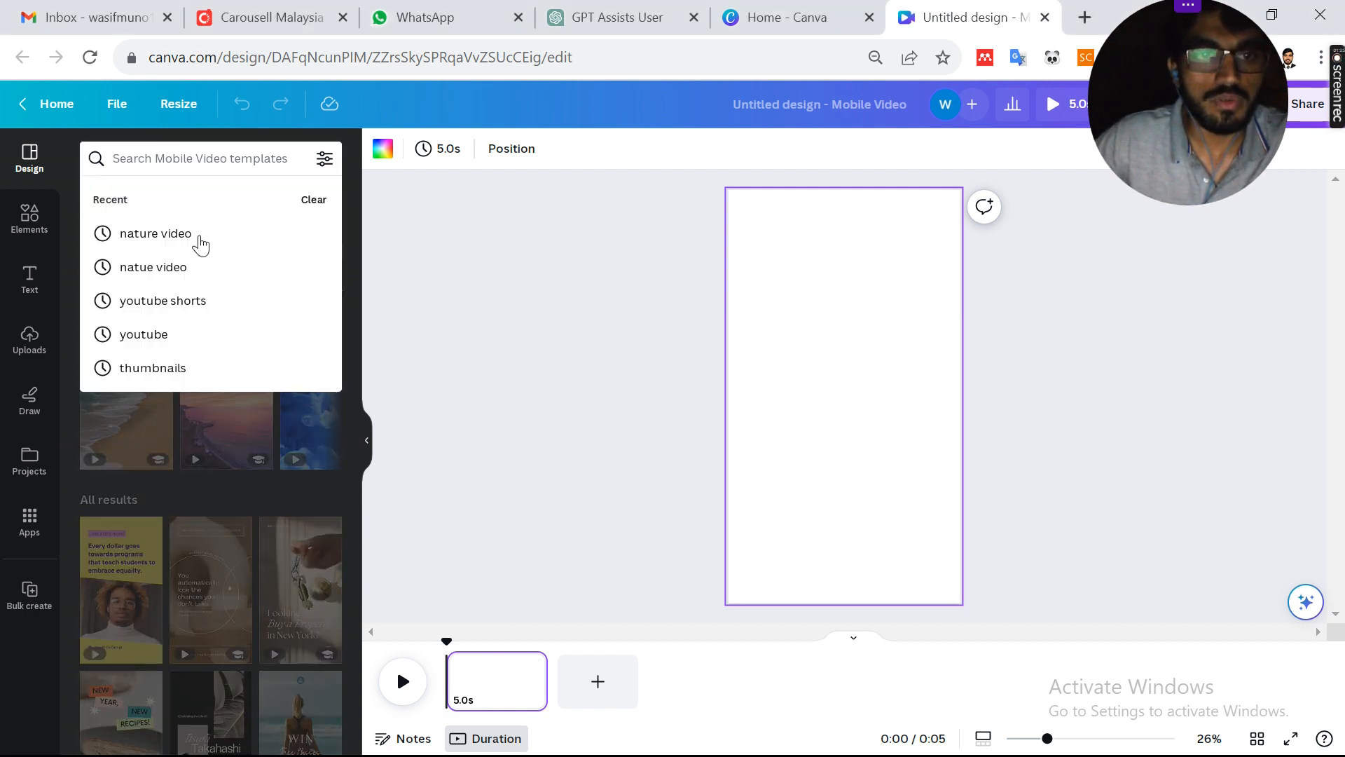
left_click(200, 243)
scroll(214, 324, "down", 5)
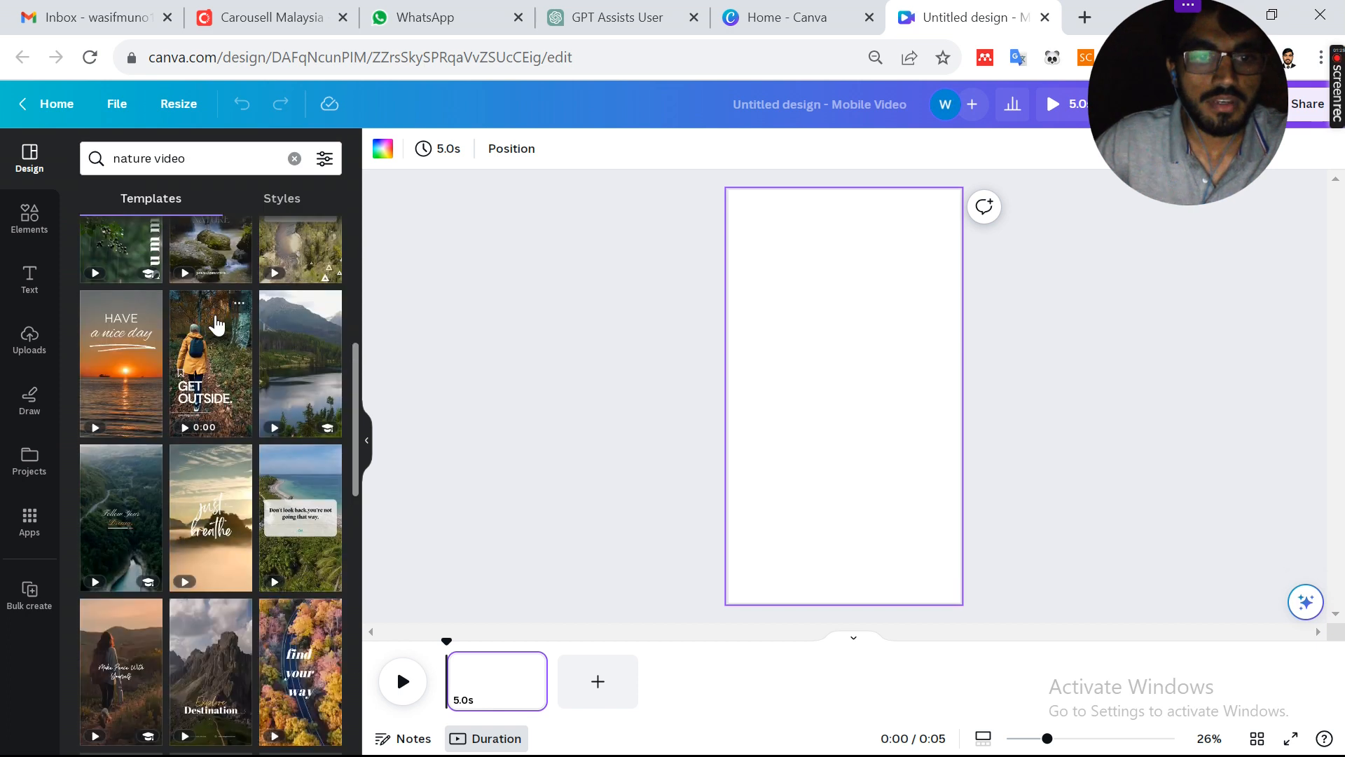
left_click_drag(108, 352, 745, 686)
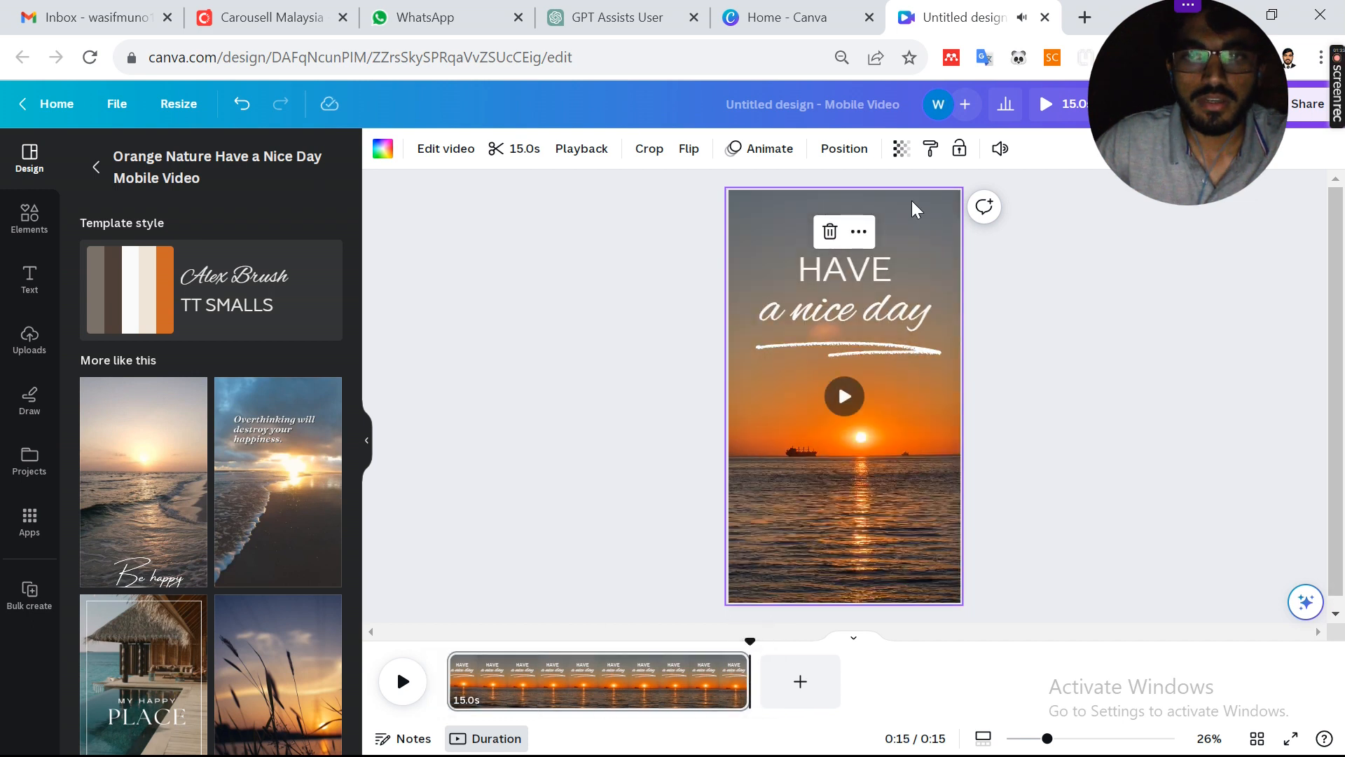
Delete the "a nice day" text and its underline stroke from the template
left_click(864, 275)
left_click(915, 336)
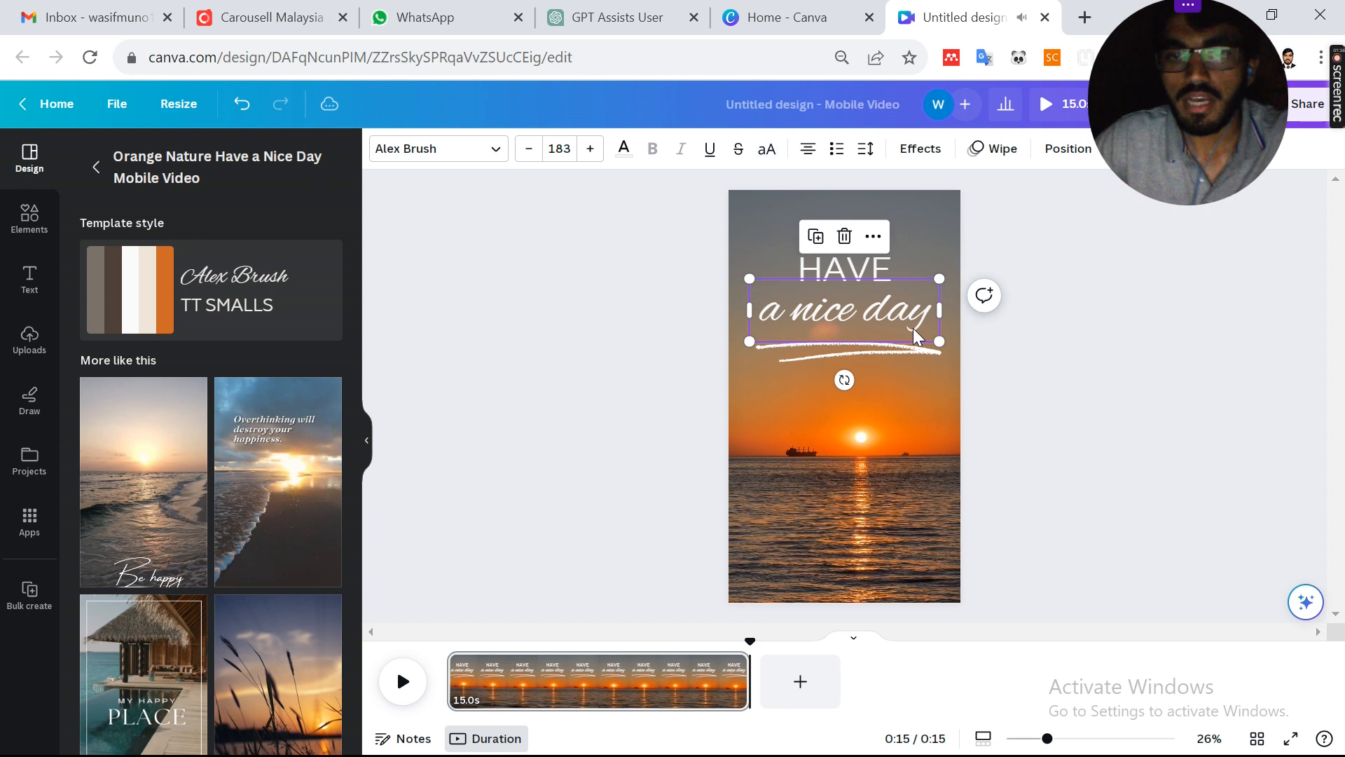
key("Delete")
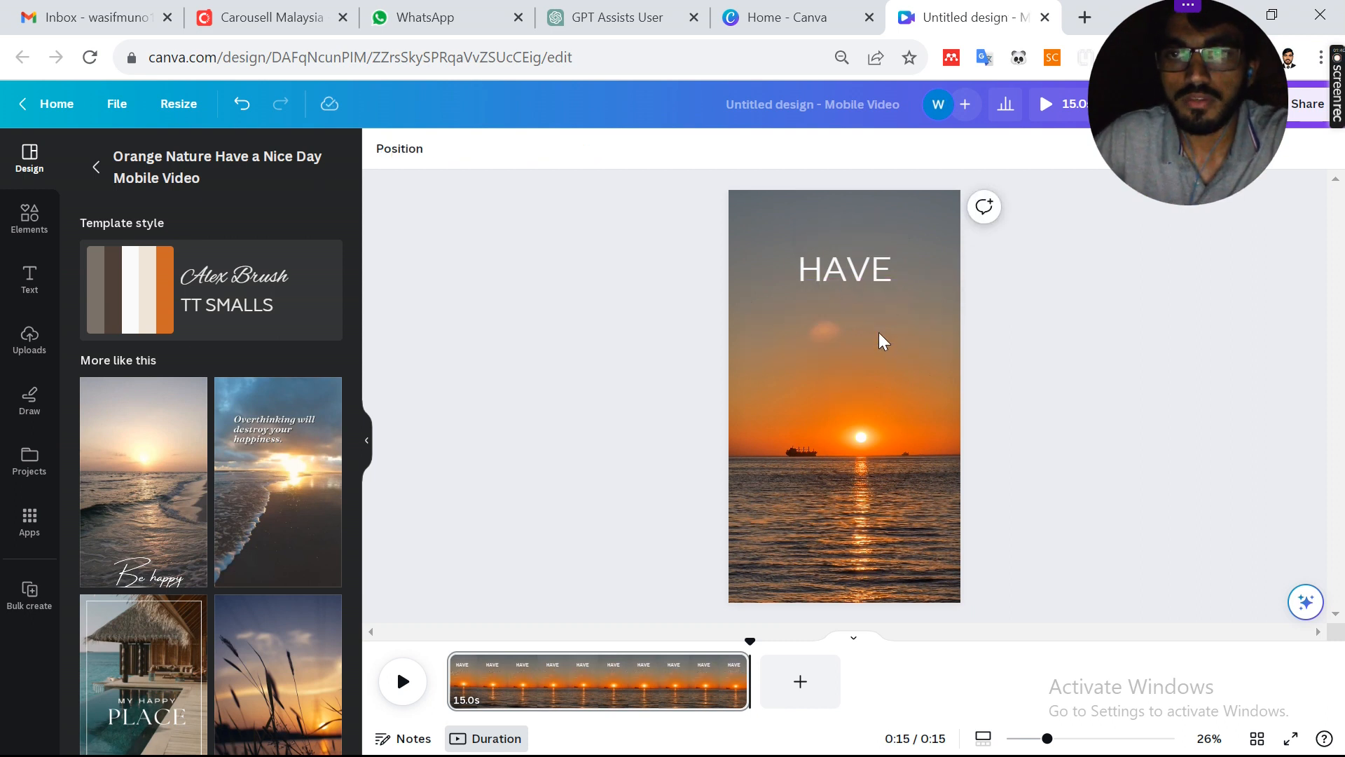
Replace the "HAVE" text with "BOY FACT" and widen its text box to about 822
double_click(863, 276)
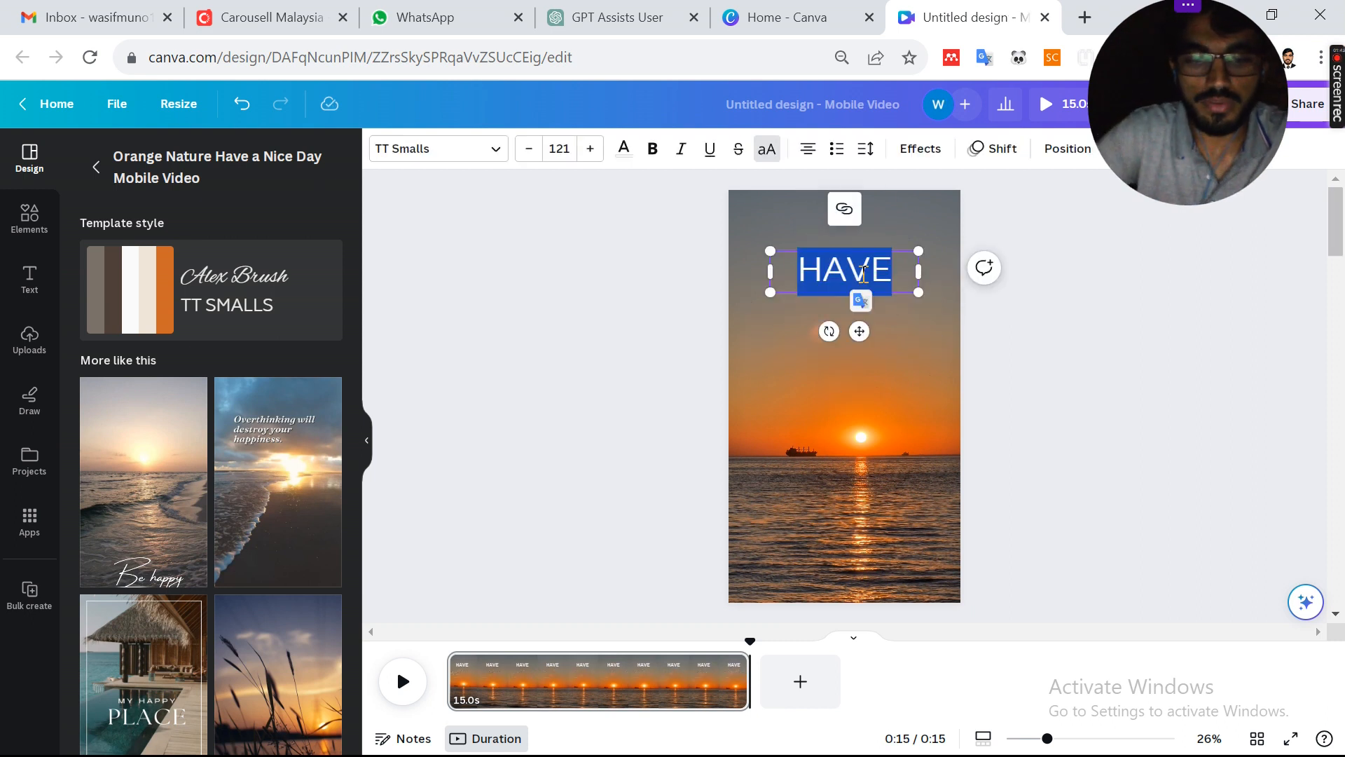
type("F")
key("BackSpace")
type("BOY FACT")
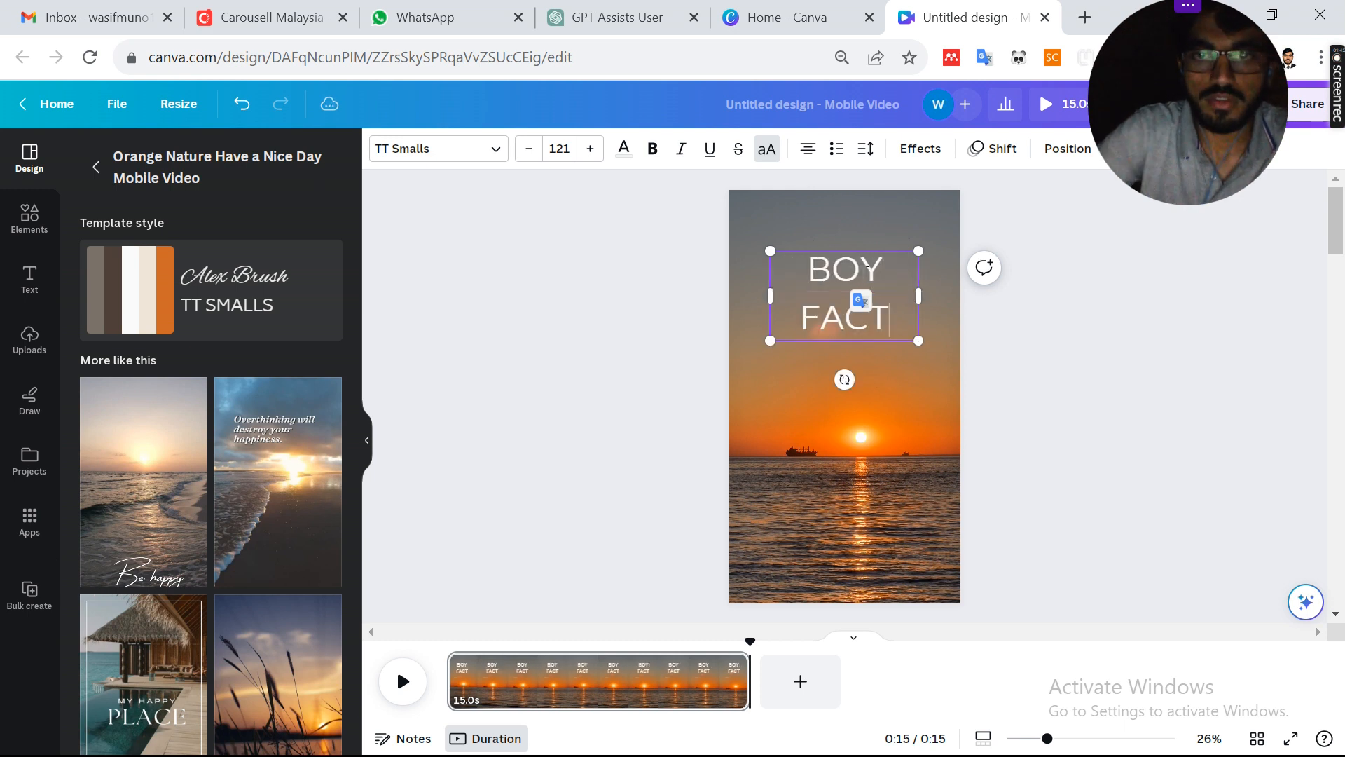
left_click_drag(919, 296, 948, 291)
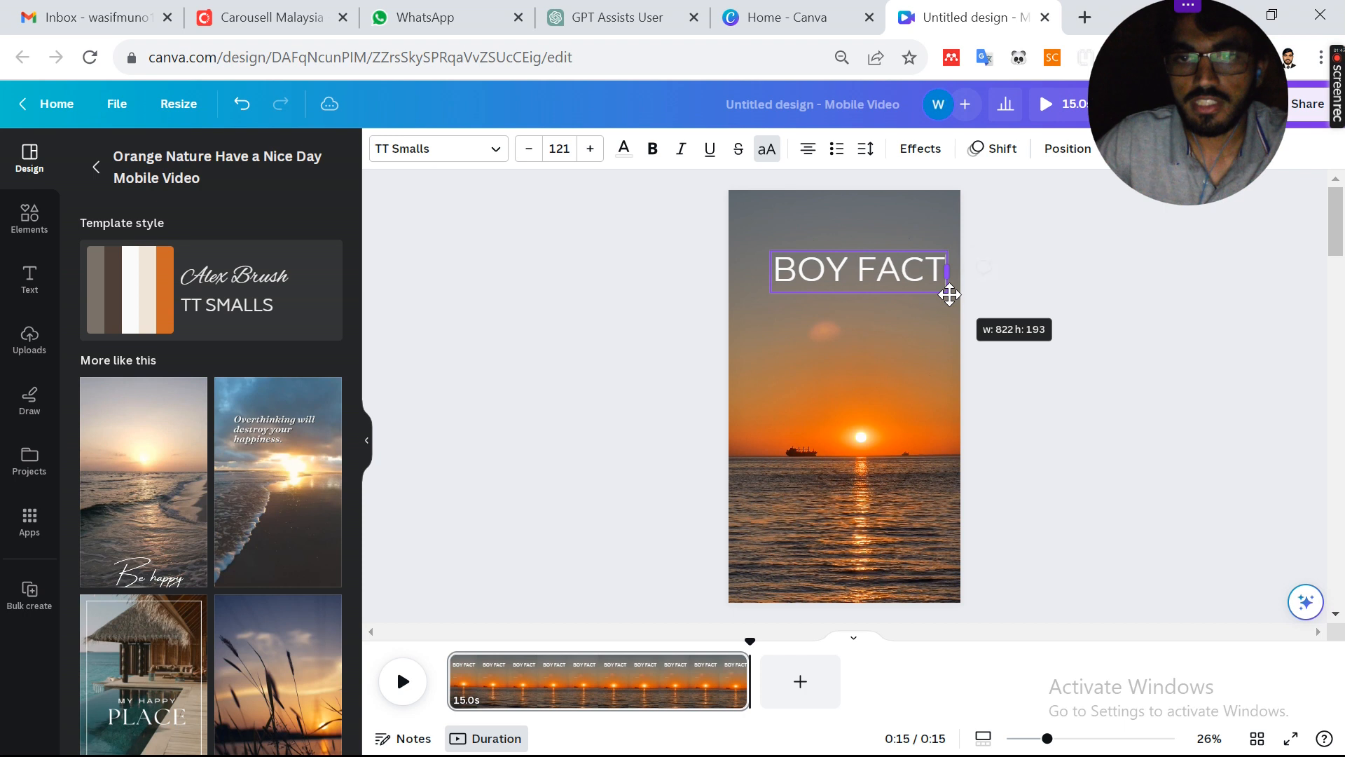
Make the "BOY FACT" title bold, widen its box to fit one line, and move it up slightly
triple_click(877, 278)
left_click(652, 148)
left_click(623, 149)
left_click(587, 229)
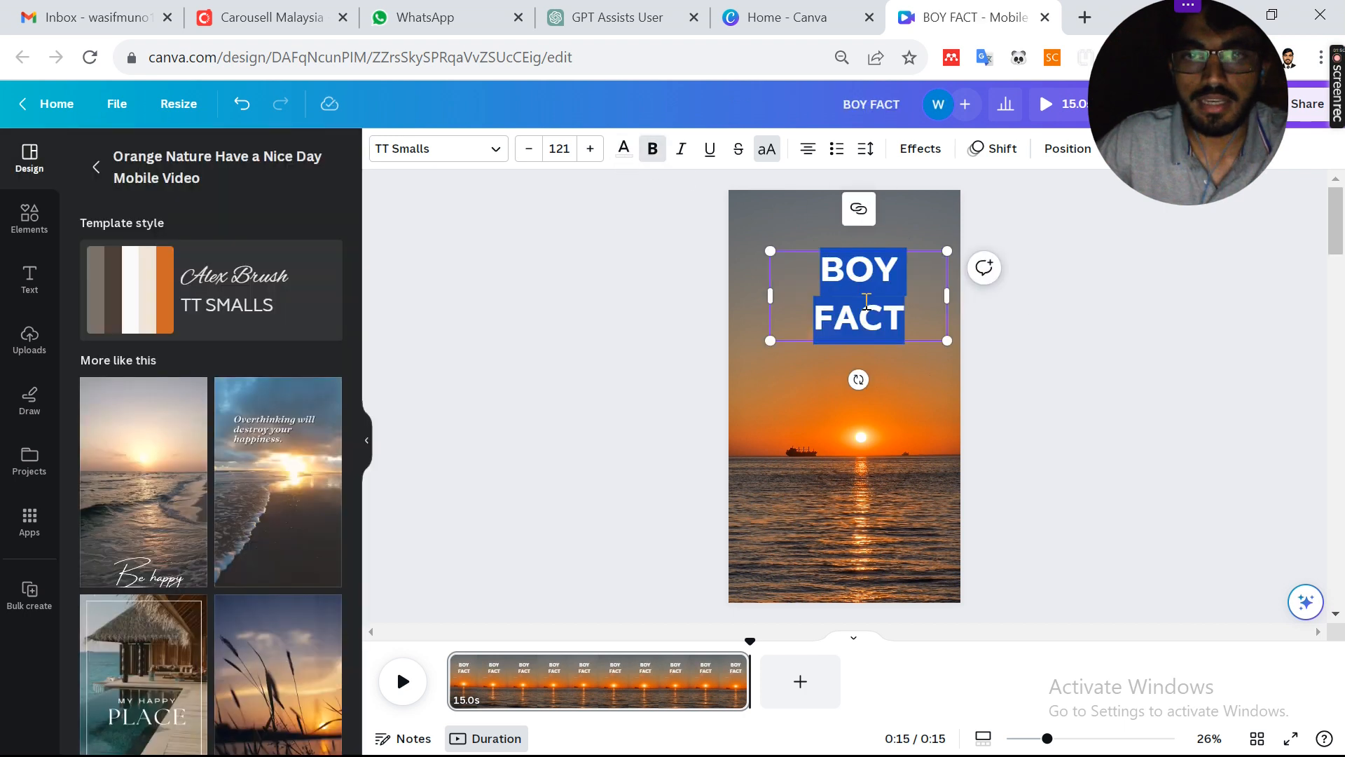
left_click(861, 304)
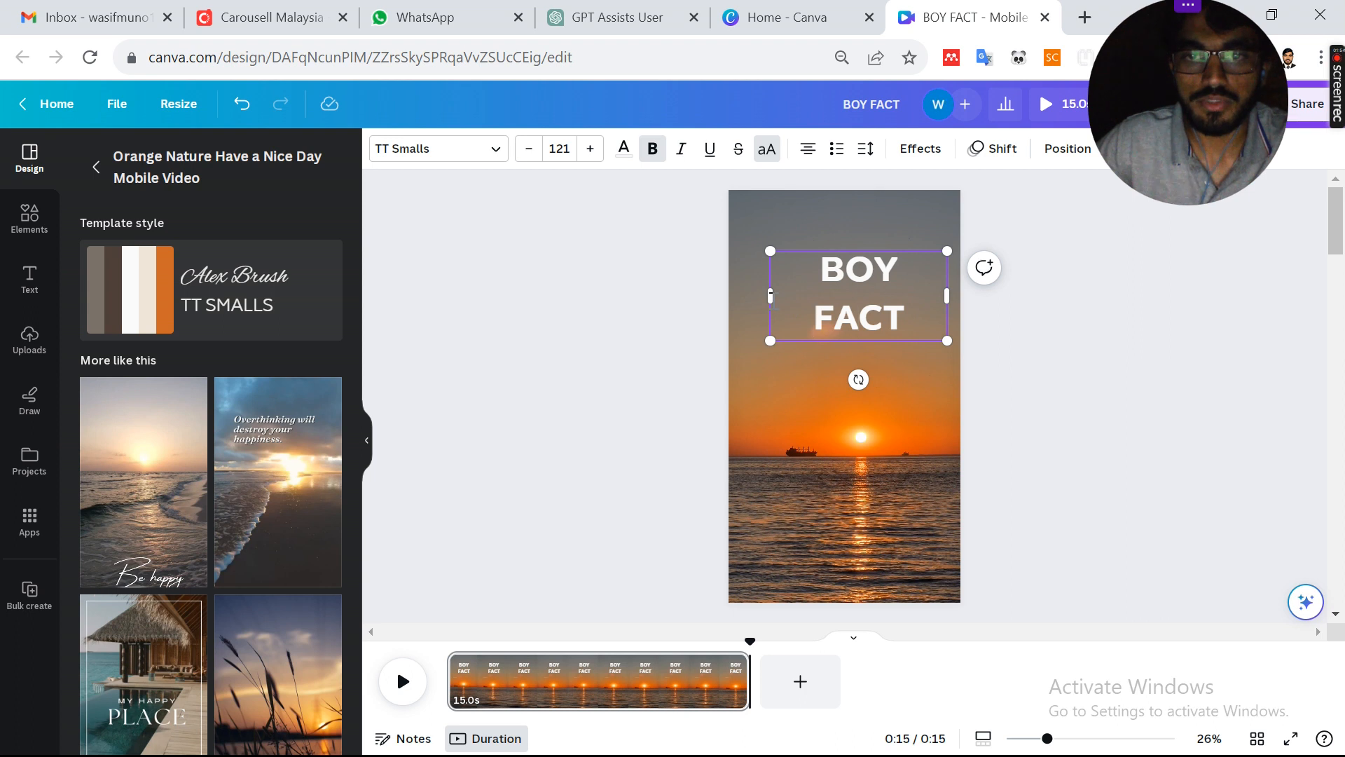
left_click_drag(770, 296, 742, 298)
left_click_drag(872, 260, 870, 243)
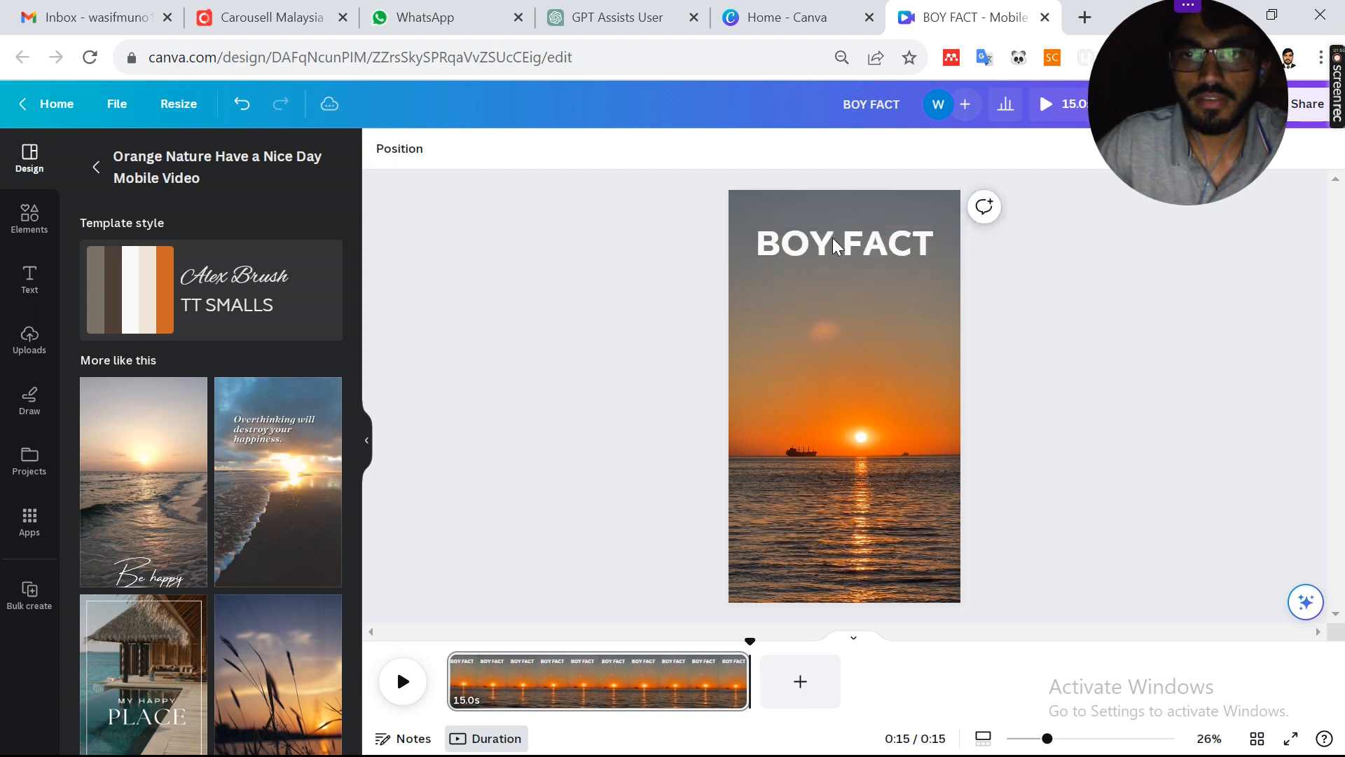
Apply the Background text effect to the "BOY FACT" title
left_click_drag(1149, 38, 510, 38)
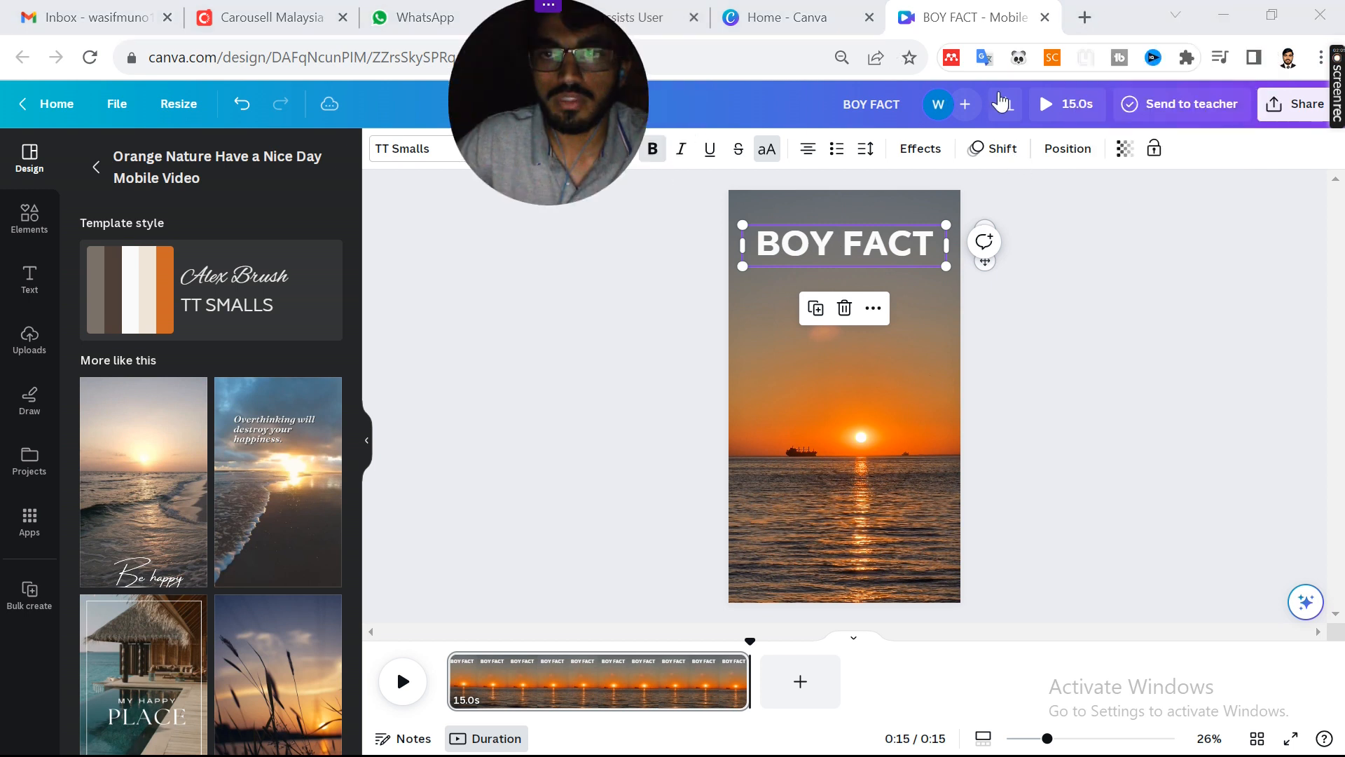
left_click(924, 163)
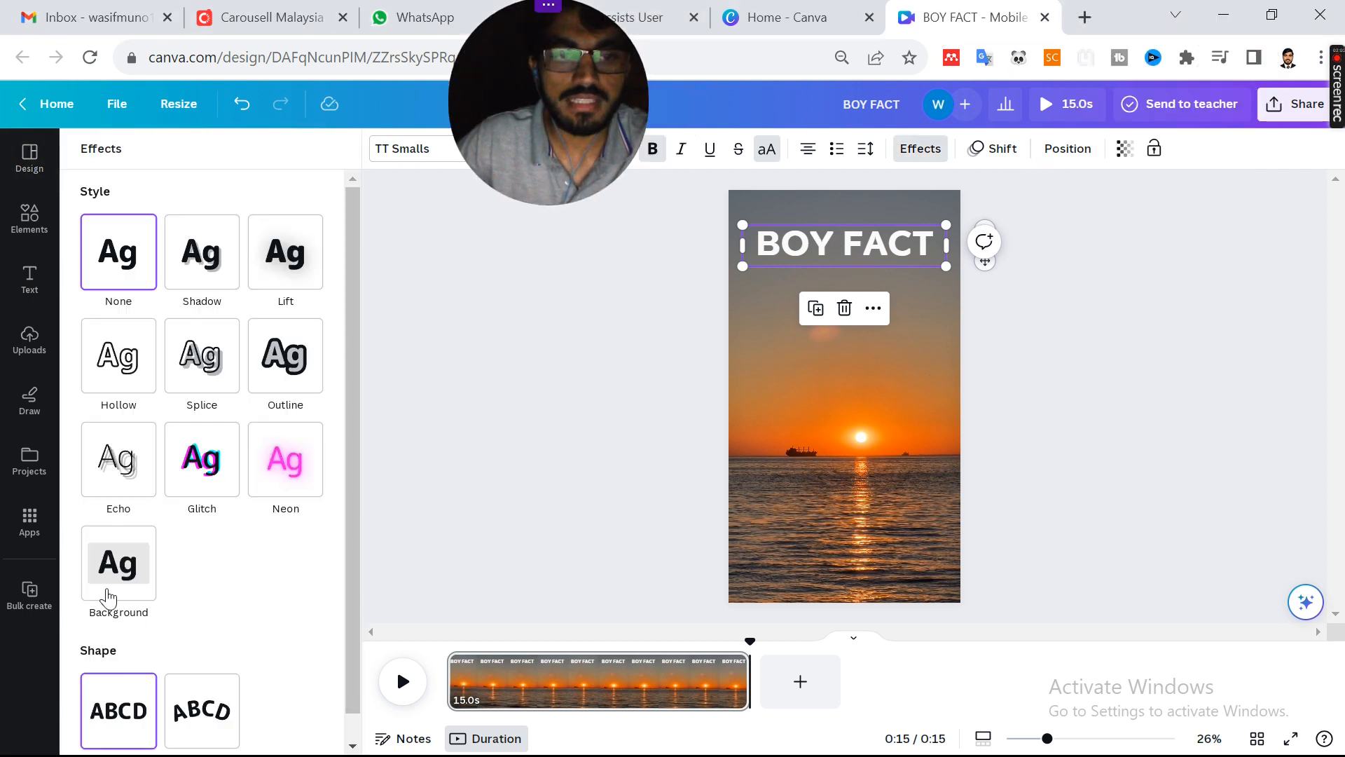
left_click(106, 596)
key("Escape")
left_click(966, 309)
left_click_drag(573, 27, 1270, 219)
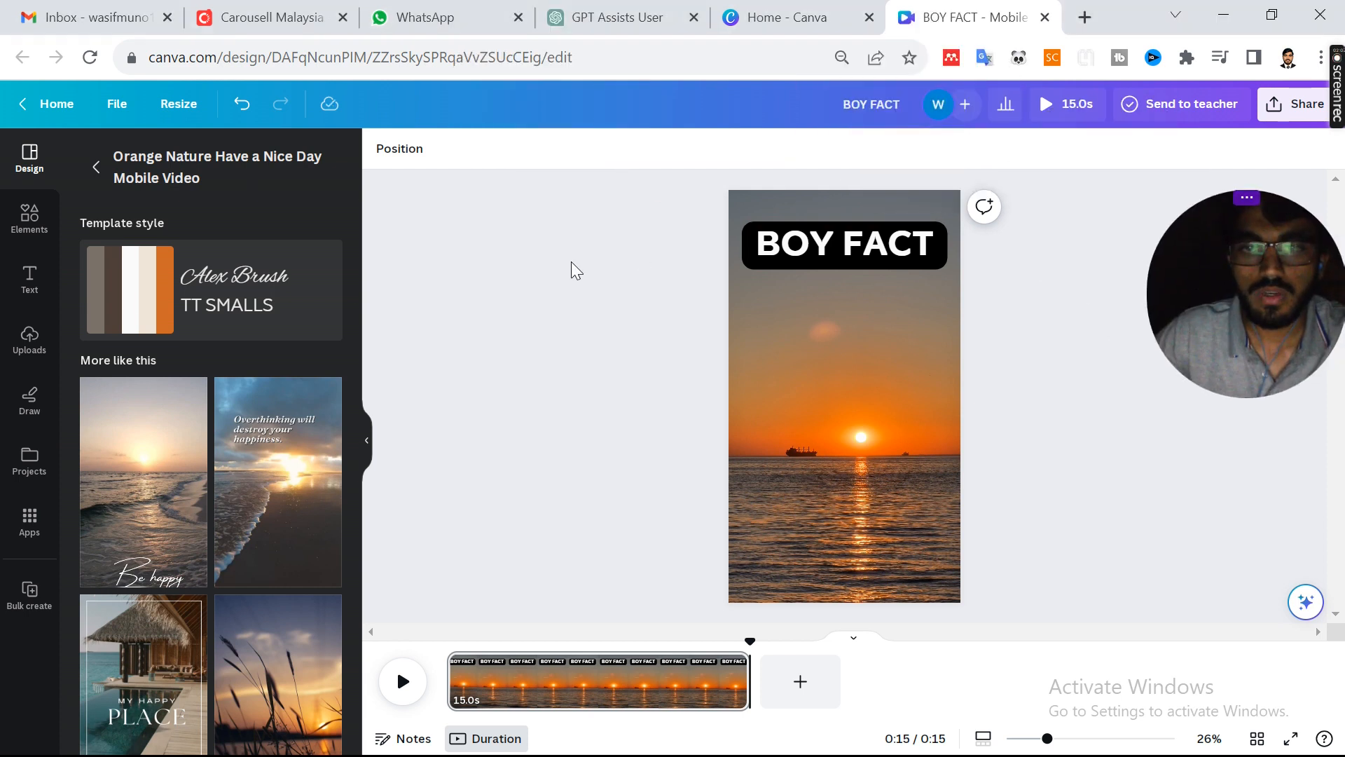
Add a heading with "In the depths of her heart..." copied from the ChatGPT table and place it just below the title
left_click(31, 279)
left_click(263, 385)
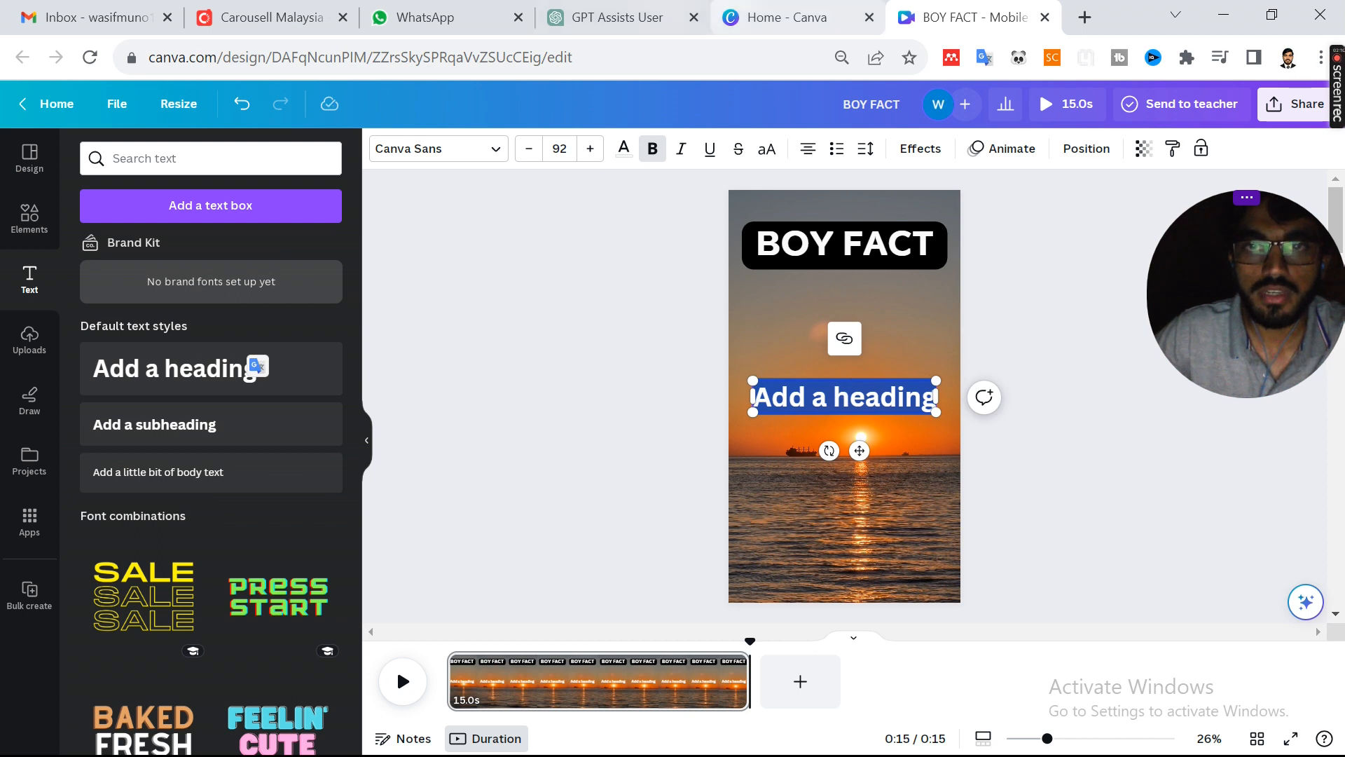
left_click(636, 18)
left_click_drag(570, 321, 758, 310)
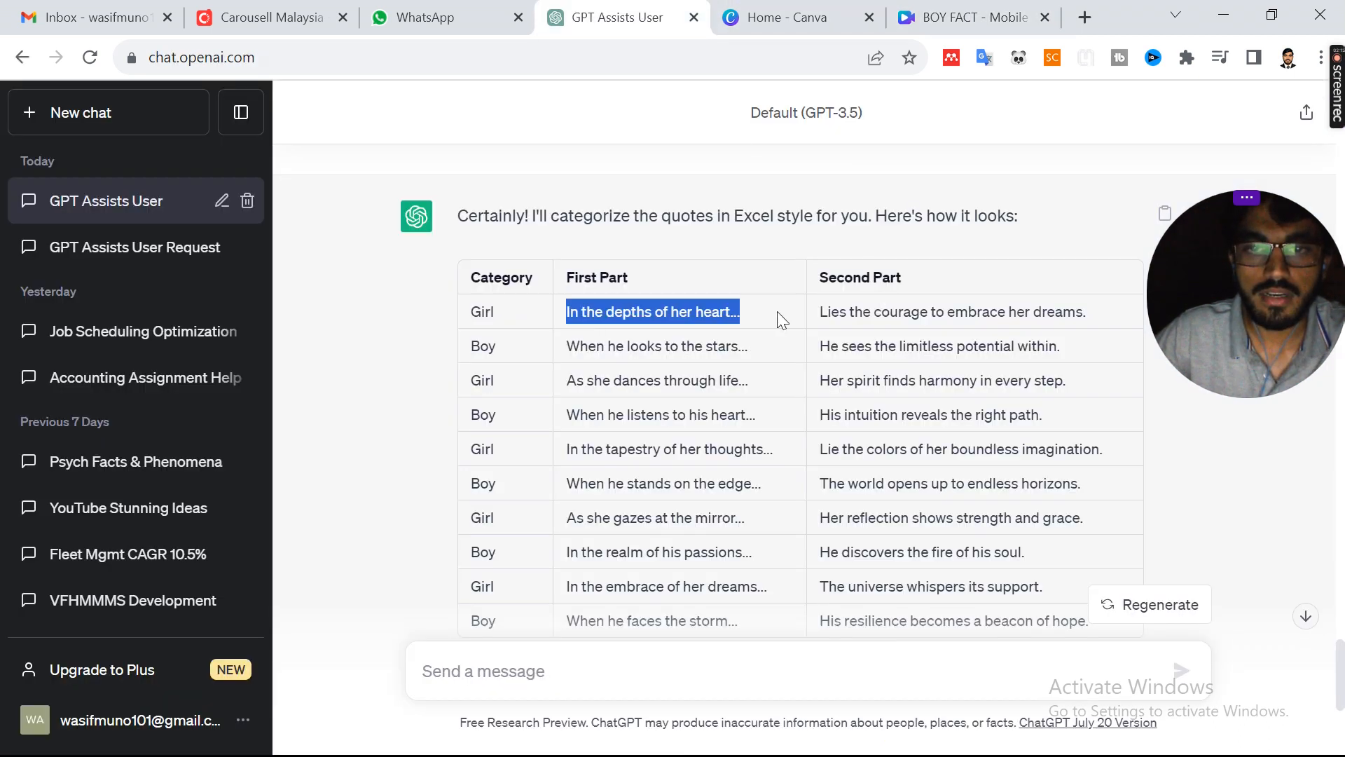
left_click(967, 18)
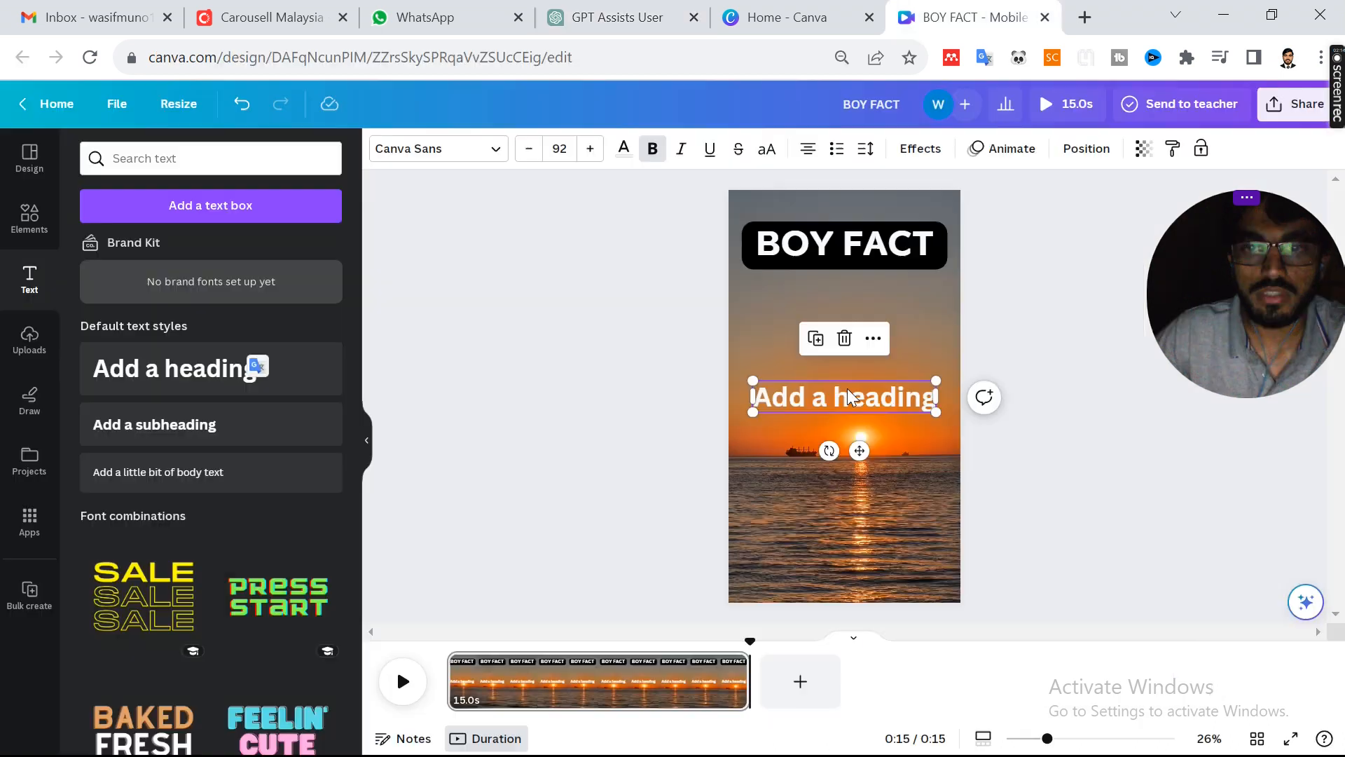
key("ctrl+a")
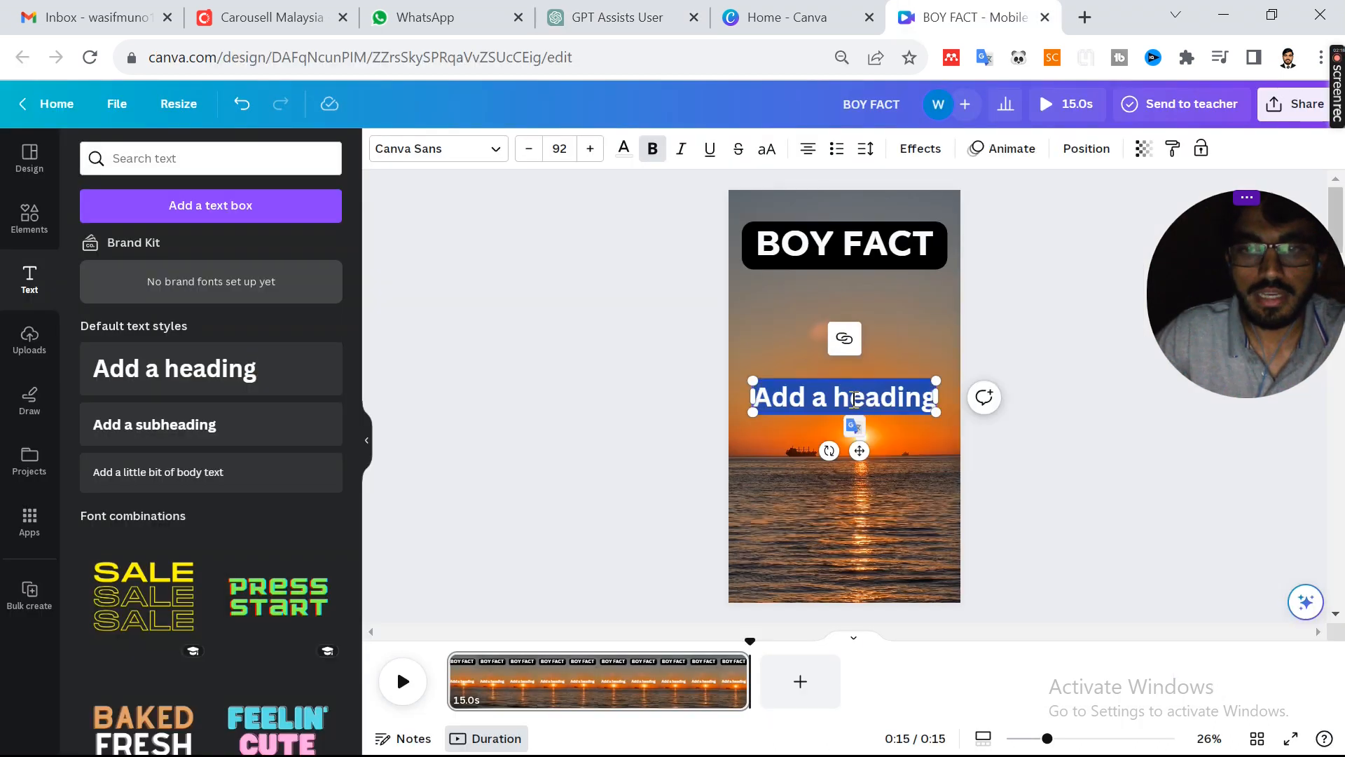
type("In the depths of her heart...")
left_click_drag(827, 421, 816, 304)
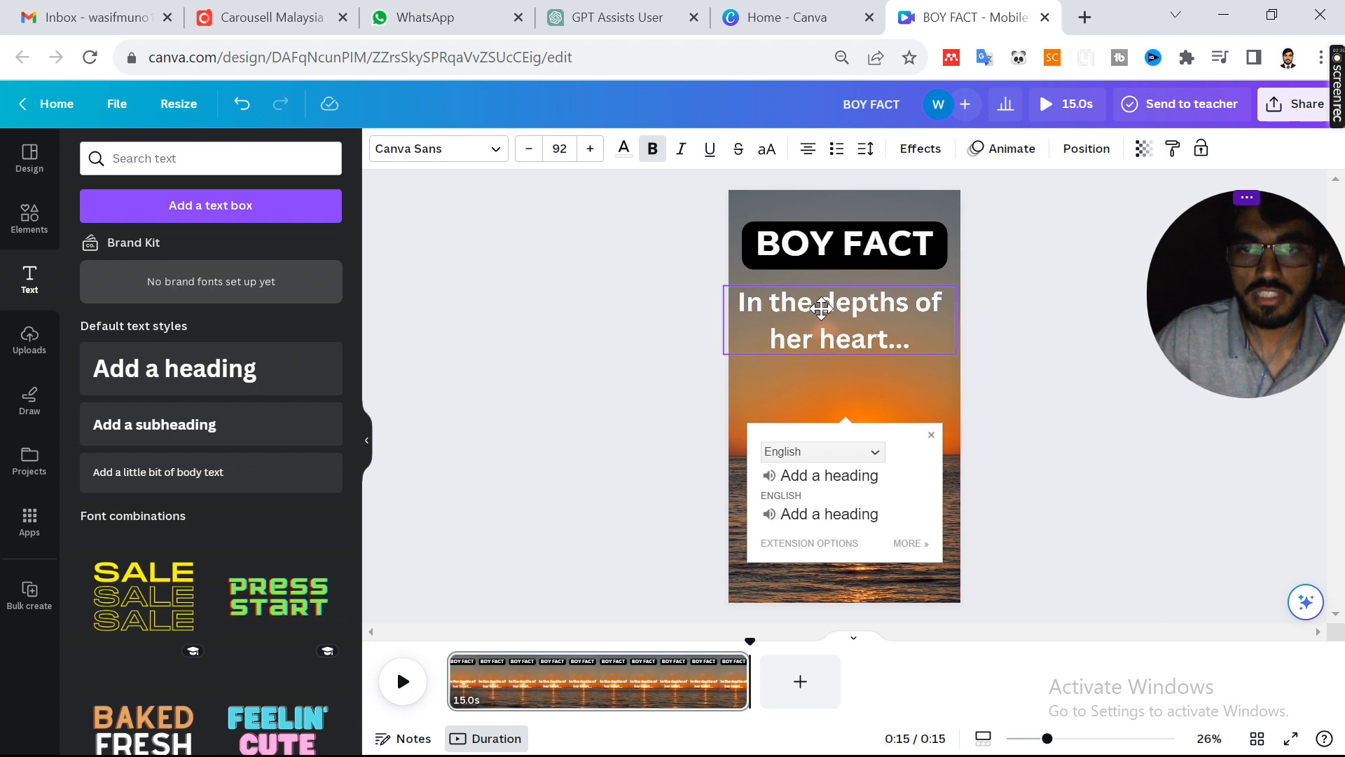
left_click(1046, 400)
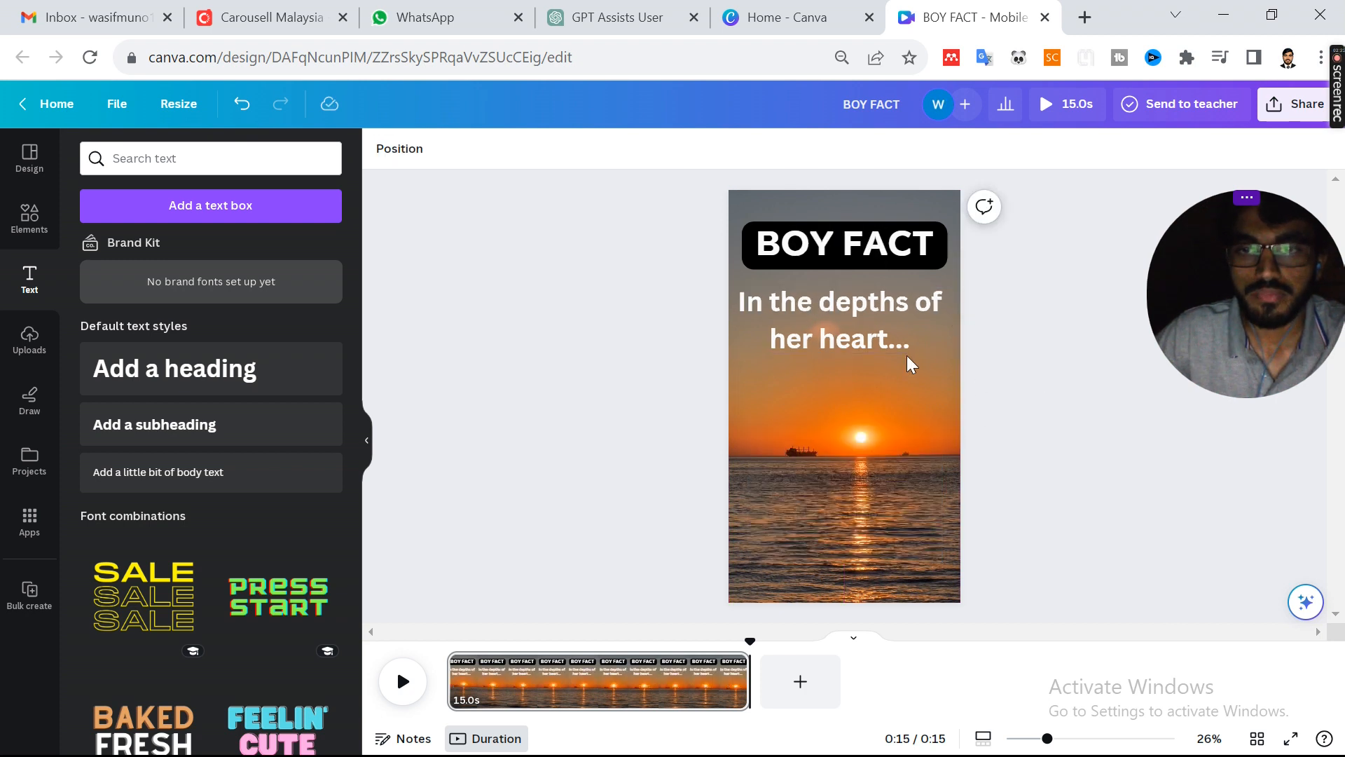
Apply the Fade text animation to the "In the depths of her heart..." text
left_click(856, 338)
left_click(1004, 149)
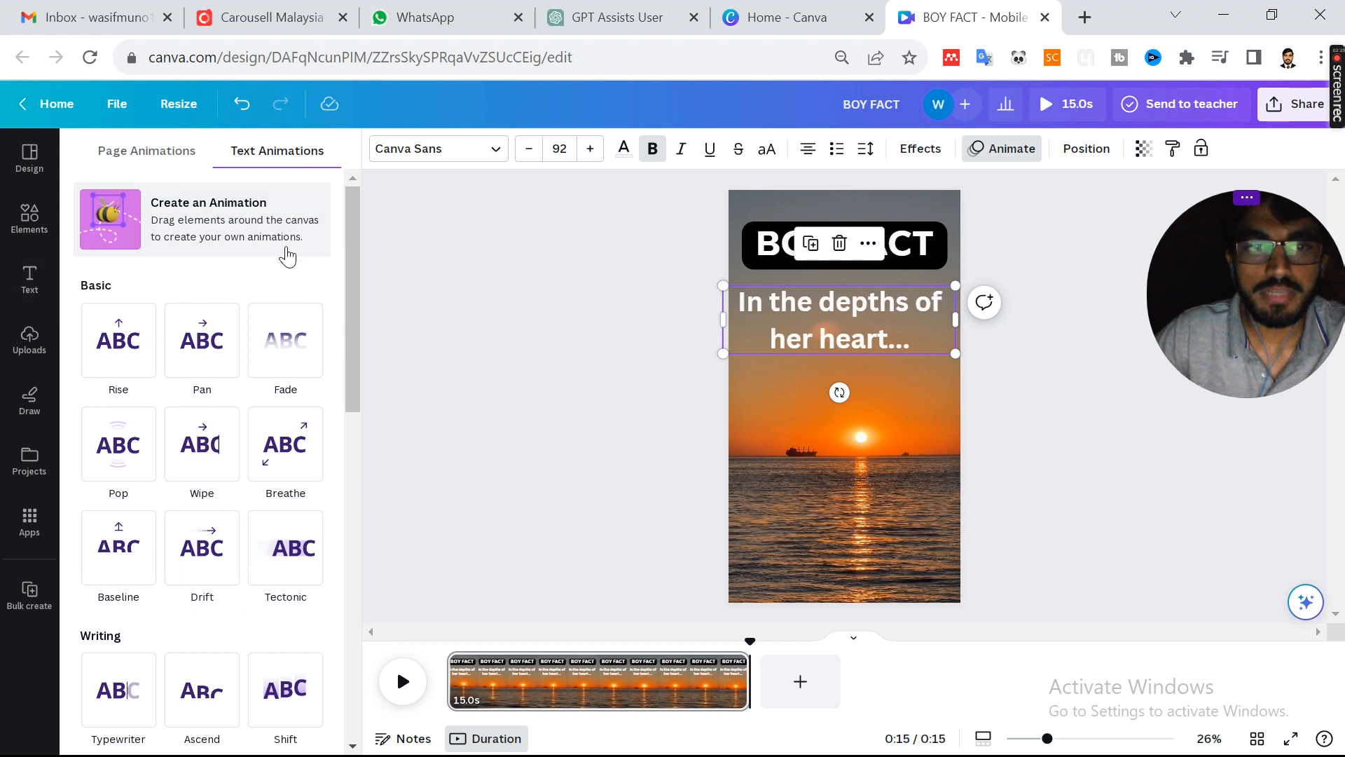
left_click(287, 344)
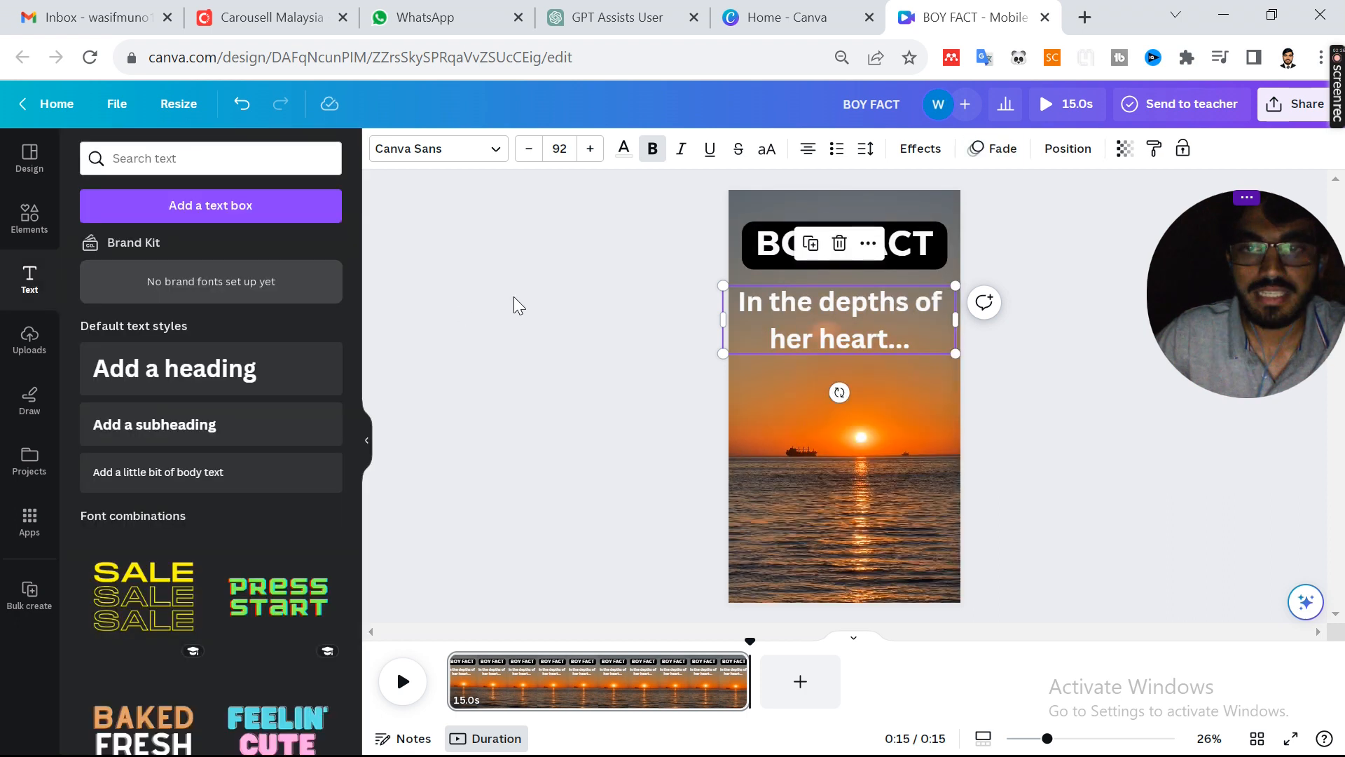
left_click(938, 261)
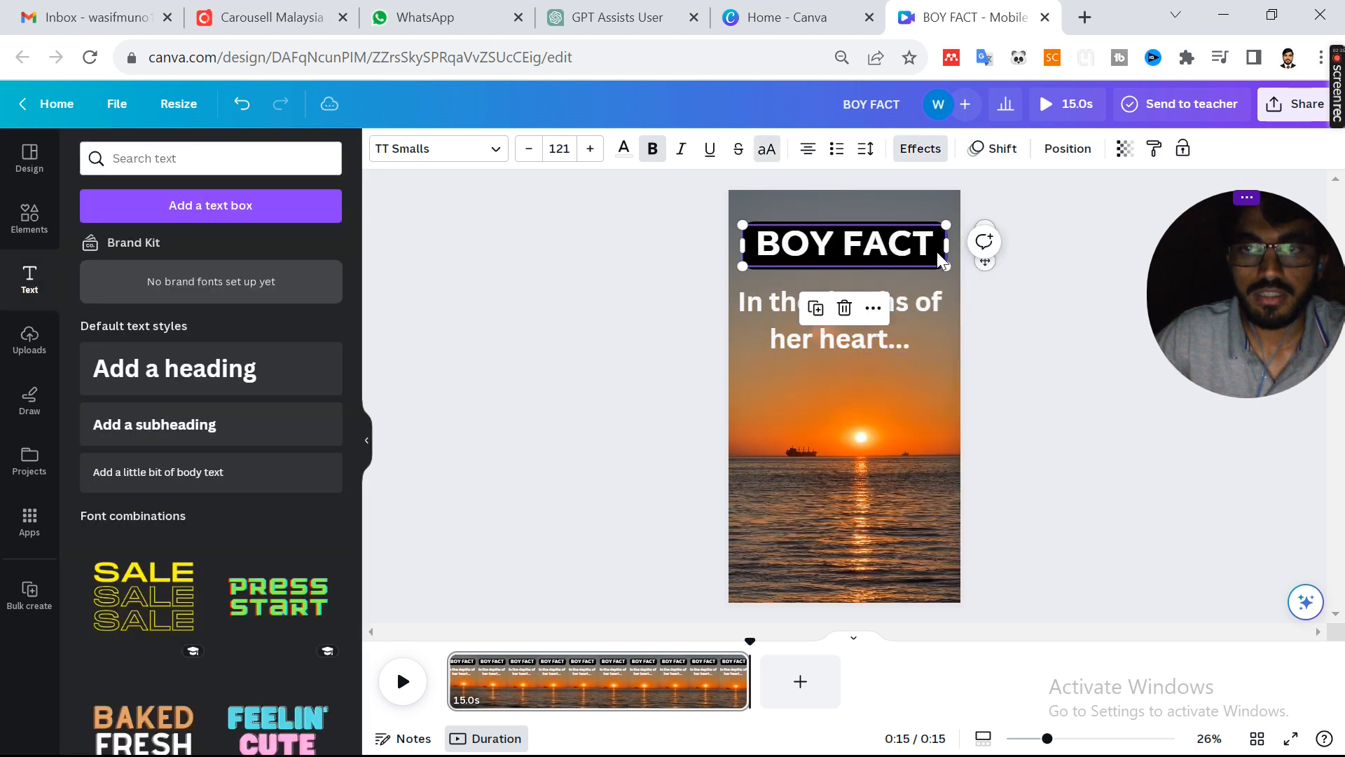
left_click(1047, 252)
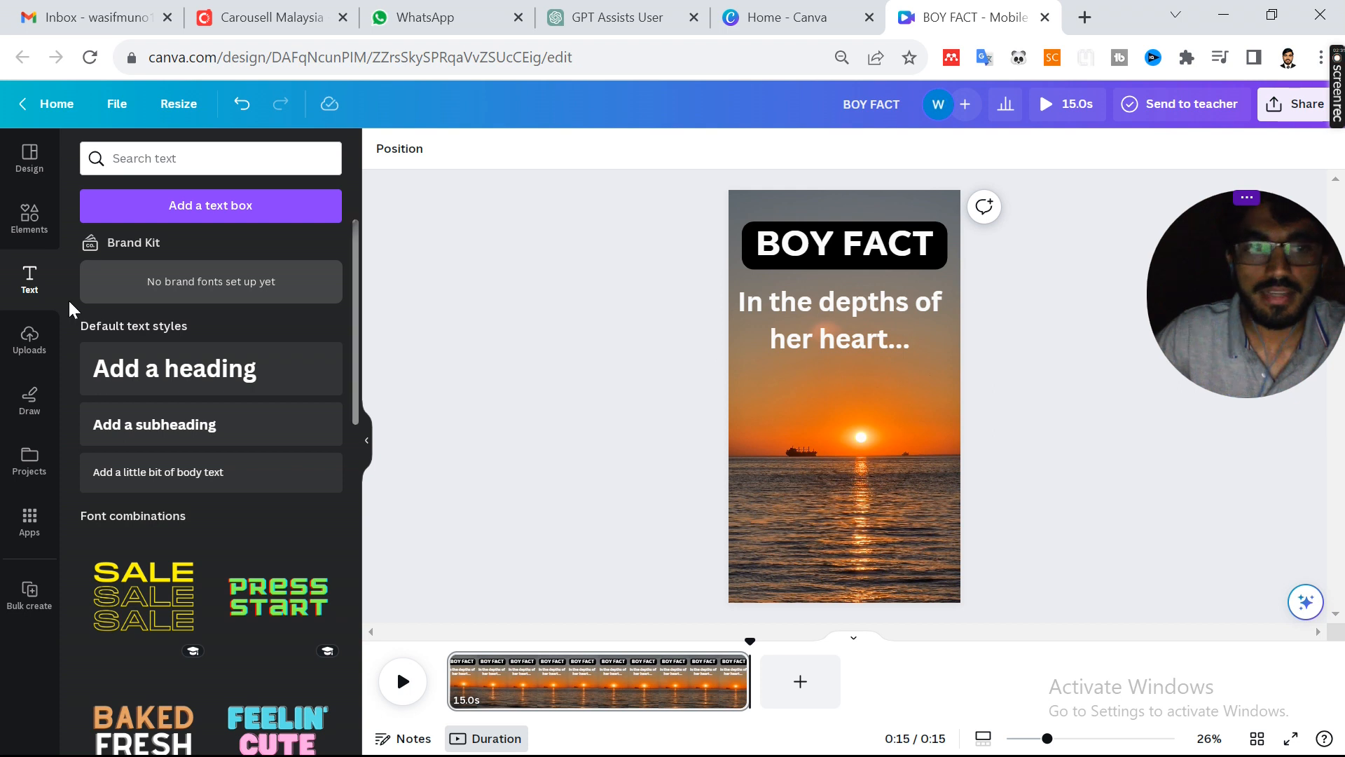
Add a heading with "Lies the courage to embrace her dreams." copied from the ChatGPT table
left_click(29, 278)
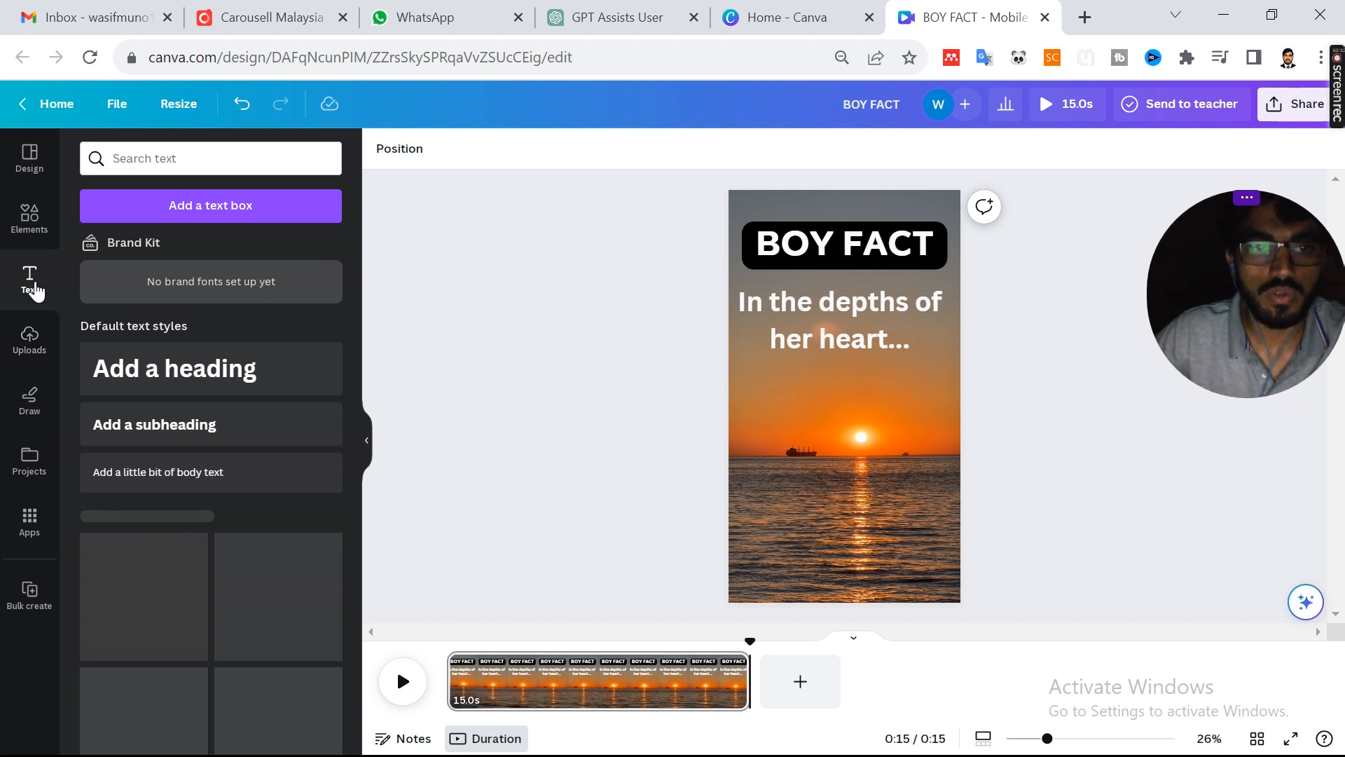
left_click(143, 368)
left_click(1070, 422)
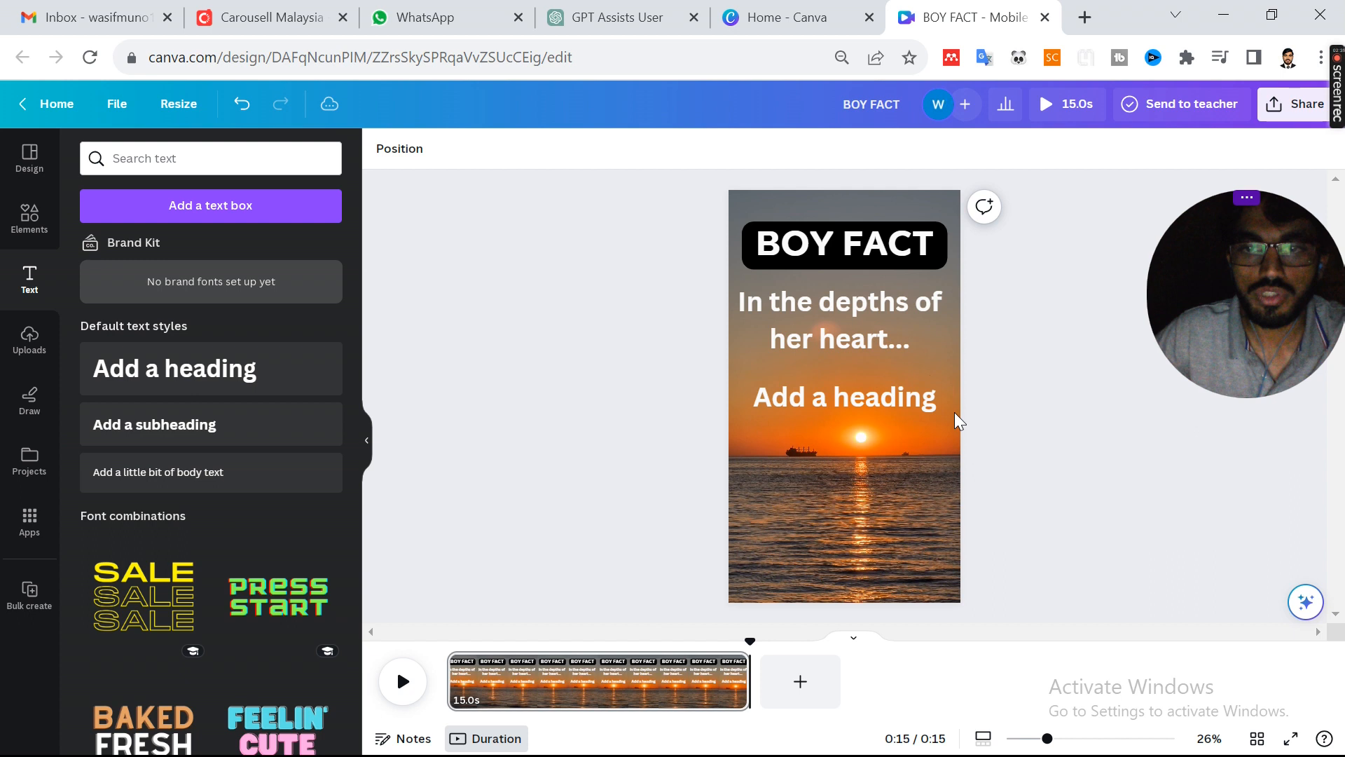
double_click(851, 406)
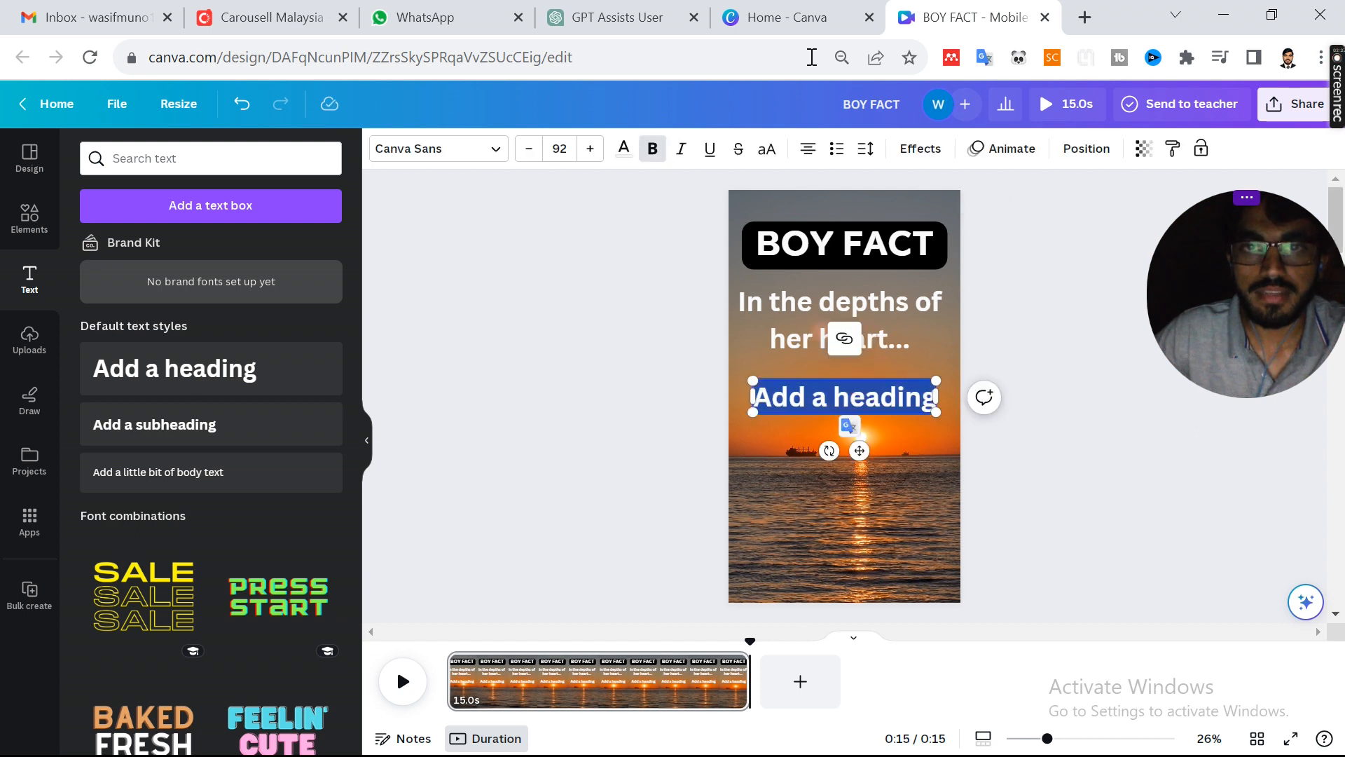
left_click(627, 17)
left_click(835, 297)
left_click_drag(819, 315, 1112, 317)
key("ctrl+c")
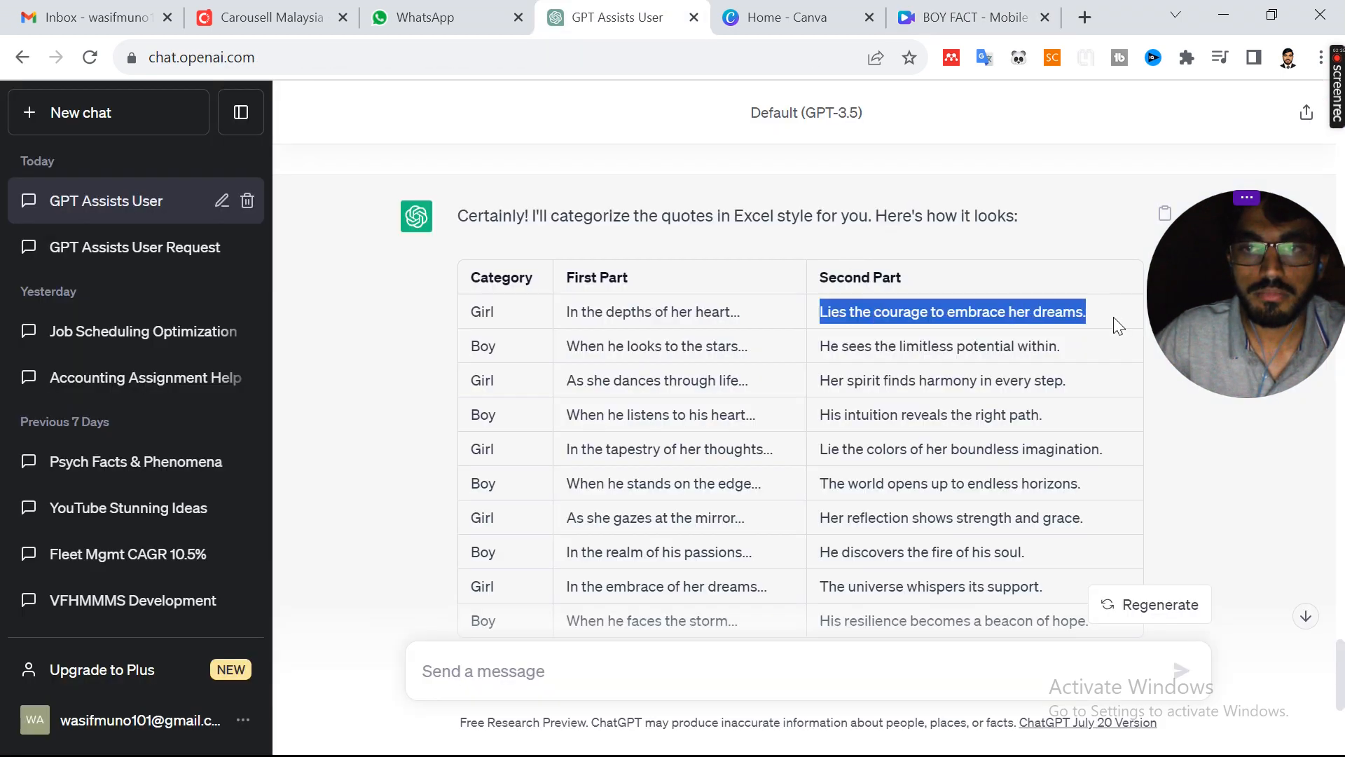
left_click(975, 17)
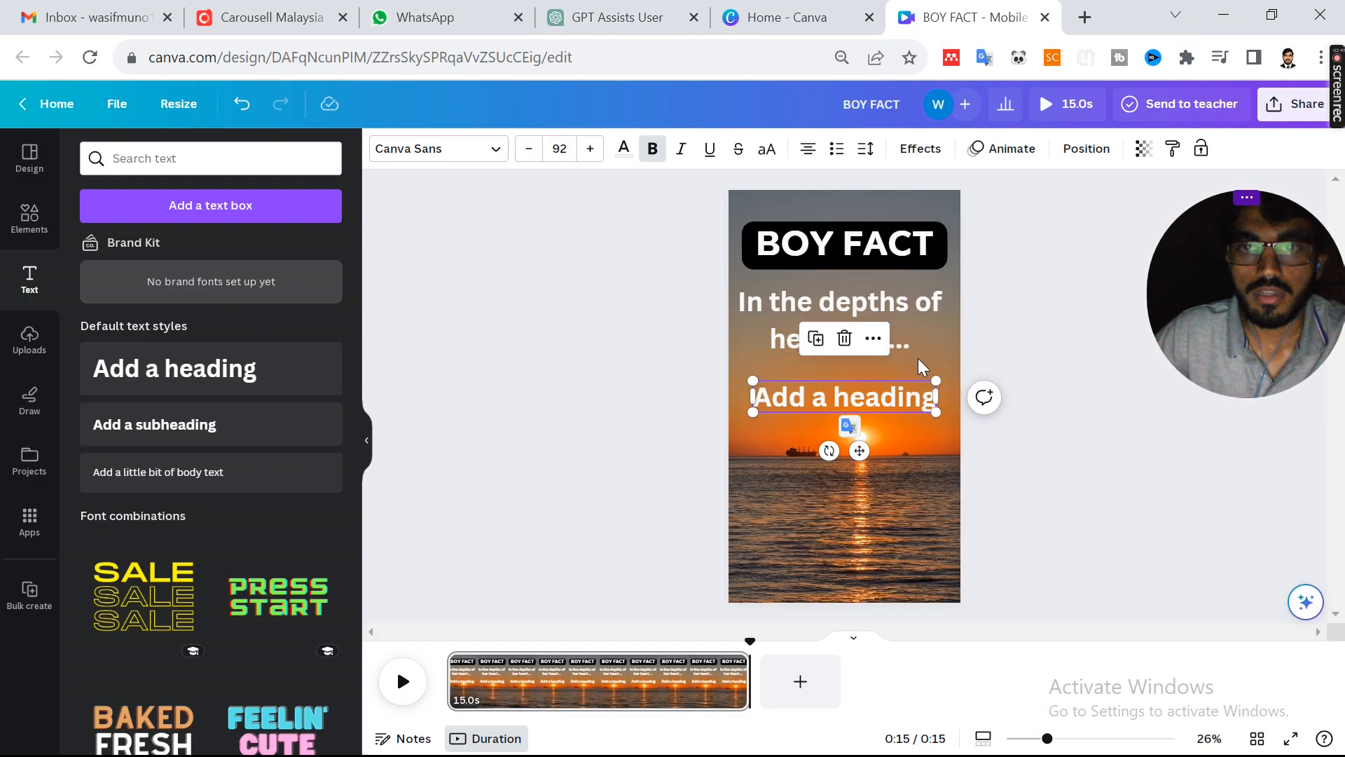
double_click(889, 395)
key("ctrl+v")
left_click(1056, 426)
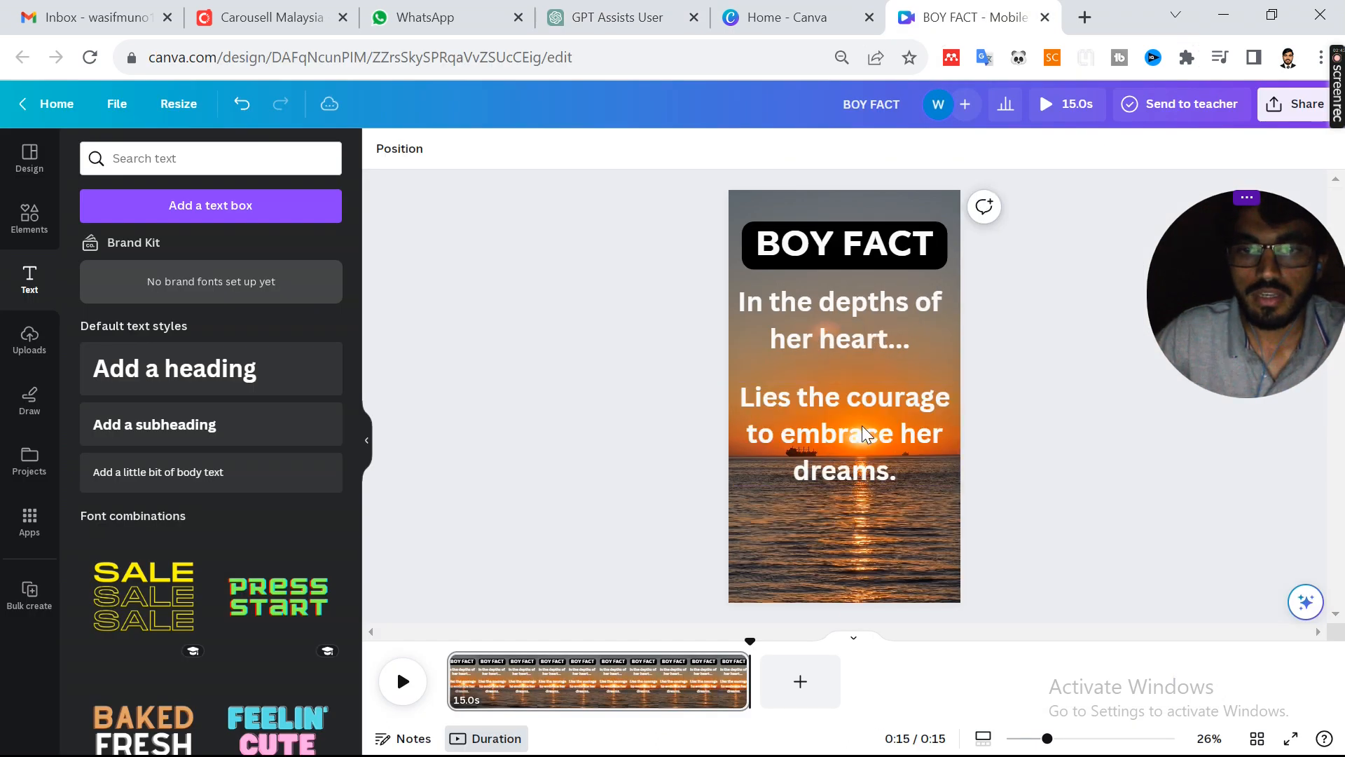
Apply the Fade text animation to the "Lies the courage to embrace her dreams." text
left_click(949, 441)
left_click(1017, 440)
left_click(835, 436)
left_click(1004, 150)
left_click(291, 334)
left_click(904, 457)
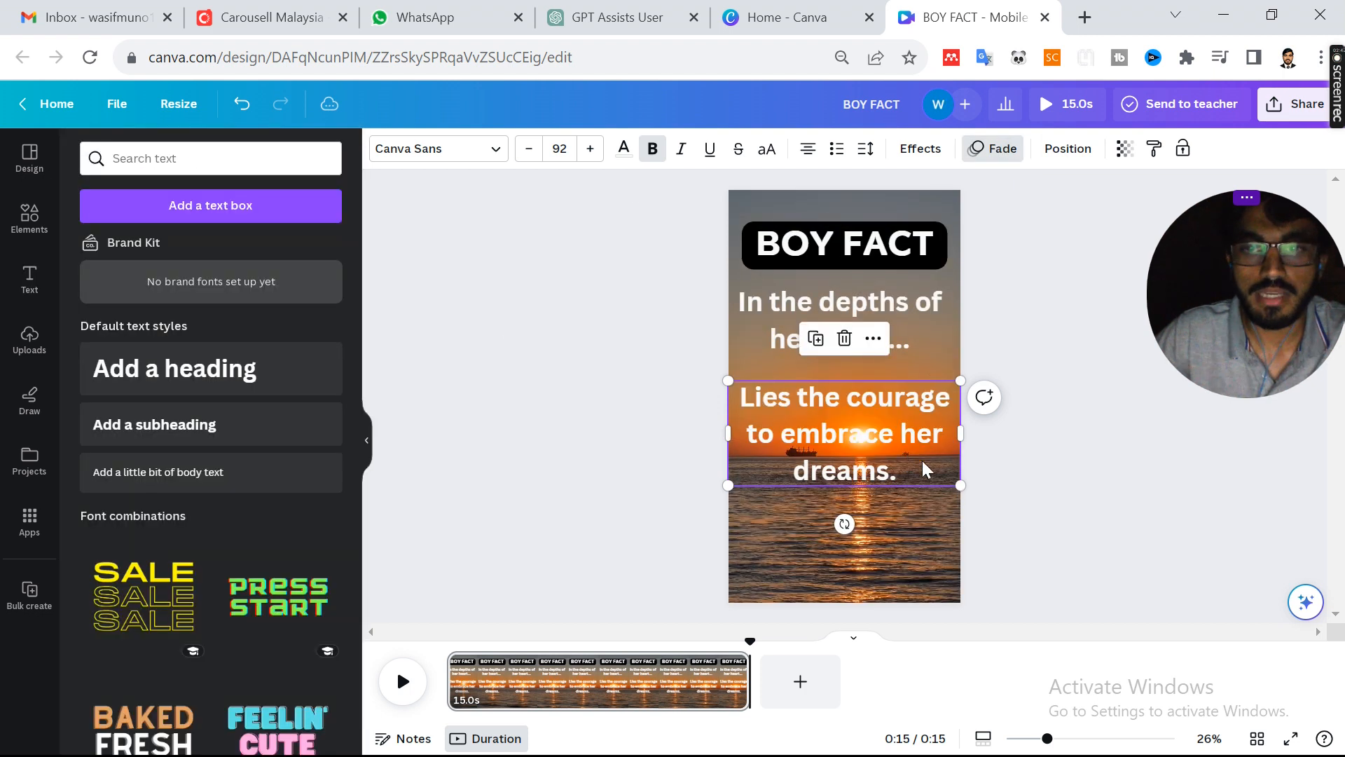
Move the "Lies the courage to embrace her dreams." text up to sit directly beneath "In the depths of her heart..."
left_click(994, 445)
left_click(870, 444)
left_click(995, 448)
left_click(844, 434)
left_click_drag(844, 434, 849, 407)
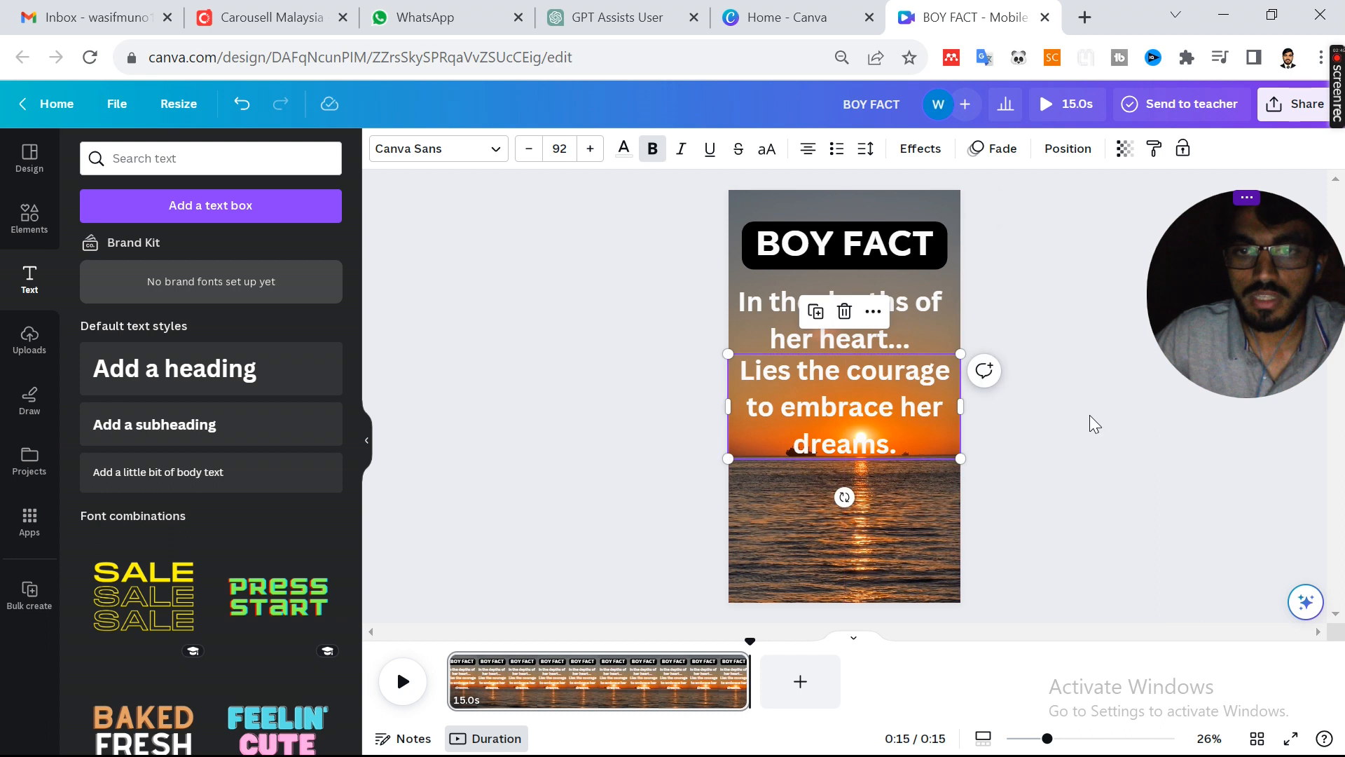
left_click(1095, 422)
Show the timing of the "In the depths of her heart..." text and shorten it to end roughly midway through the video
right_click(867, 330)
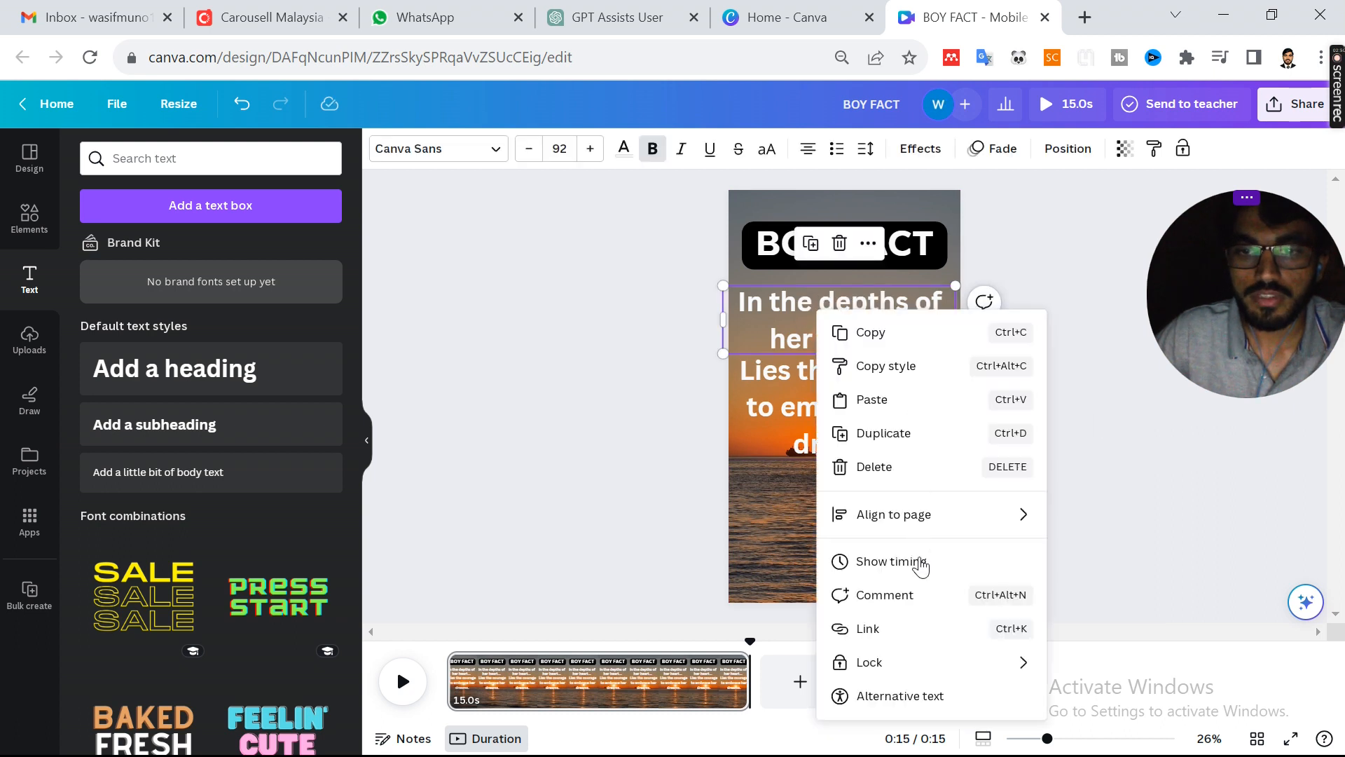
left_click(890, 561)
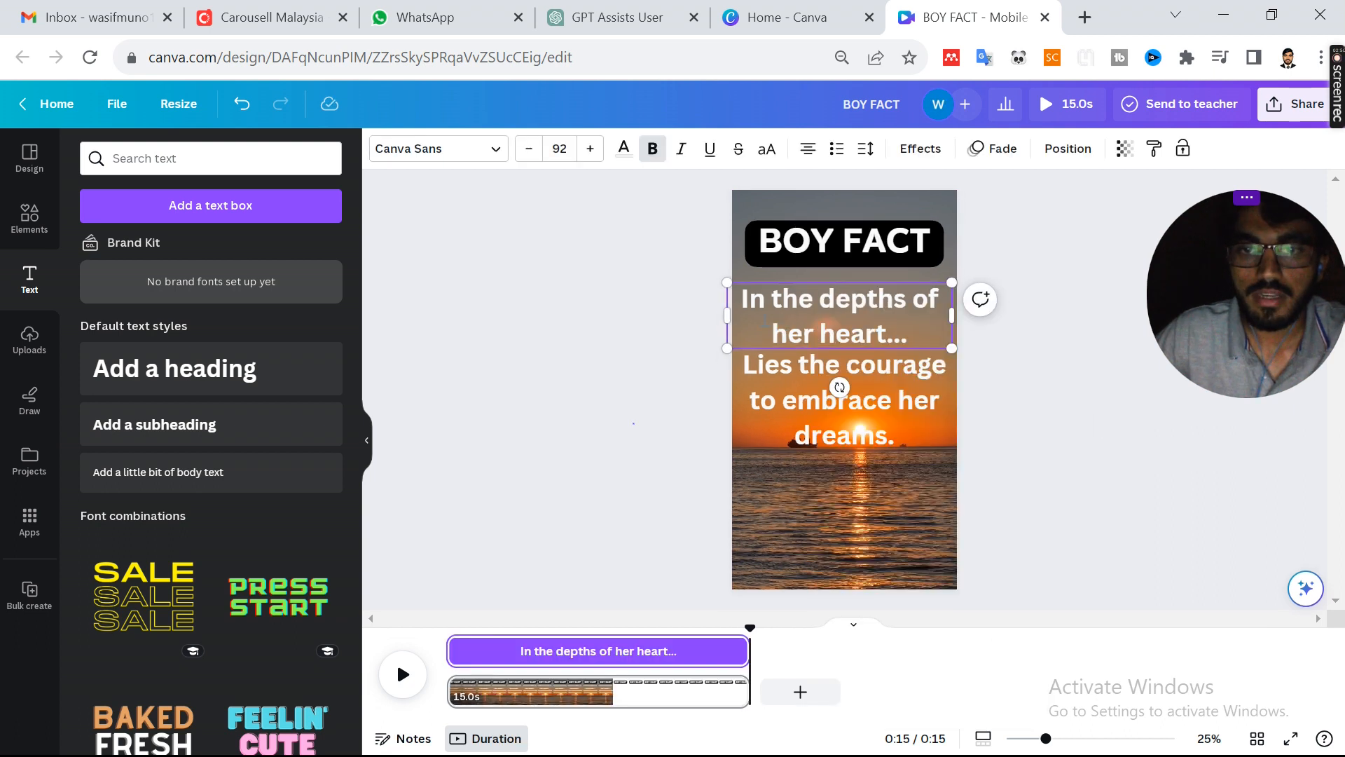
left_click(765, 319)
right_click(830, 330)
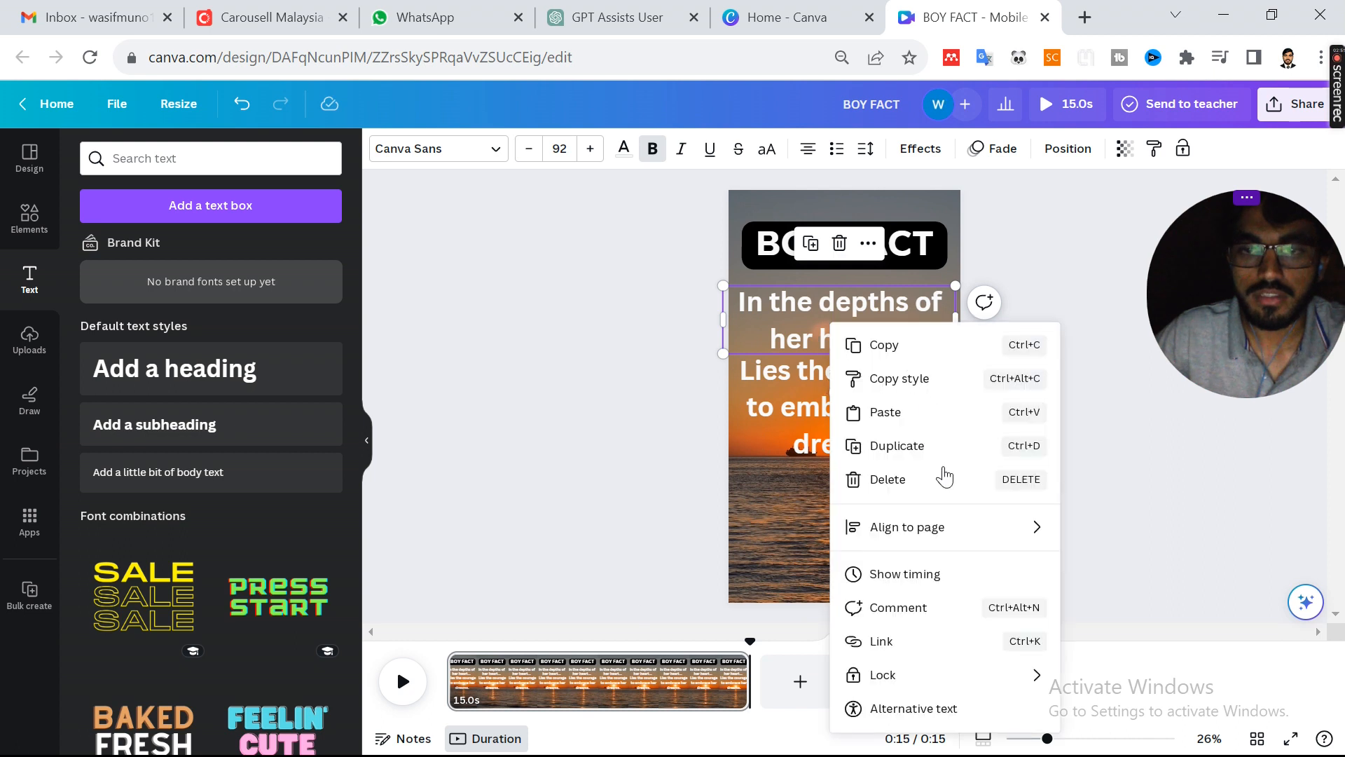
left_click(929, 583)
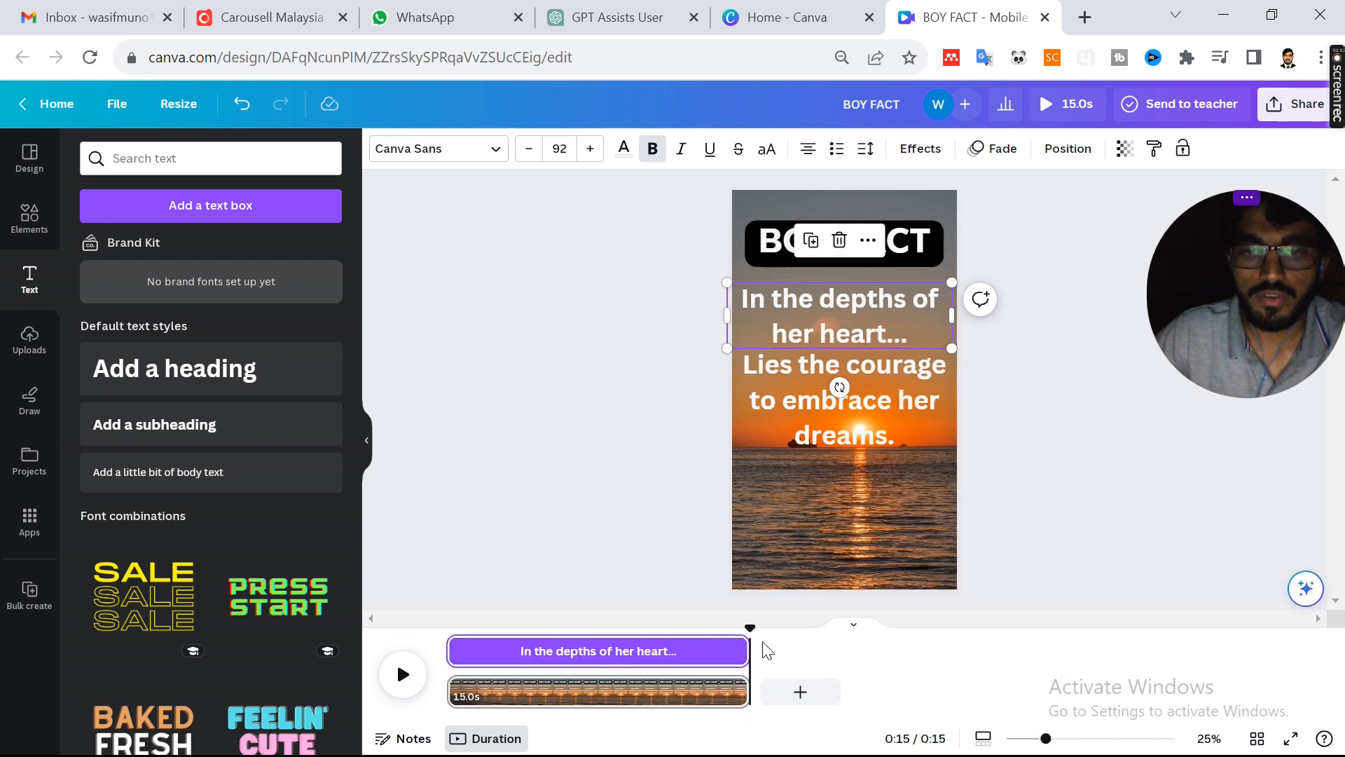
left_click_drag(744, 643, 607, 651)
Trim the start of the "Lies the courage to embrace her dreams." text's timing to about 0:09
left_click(843, 420)
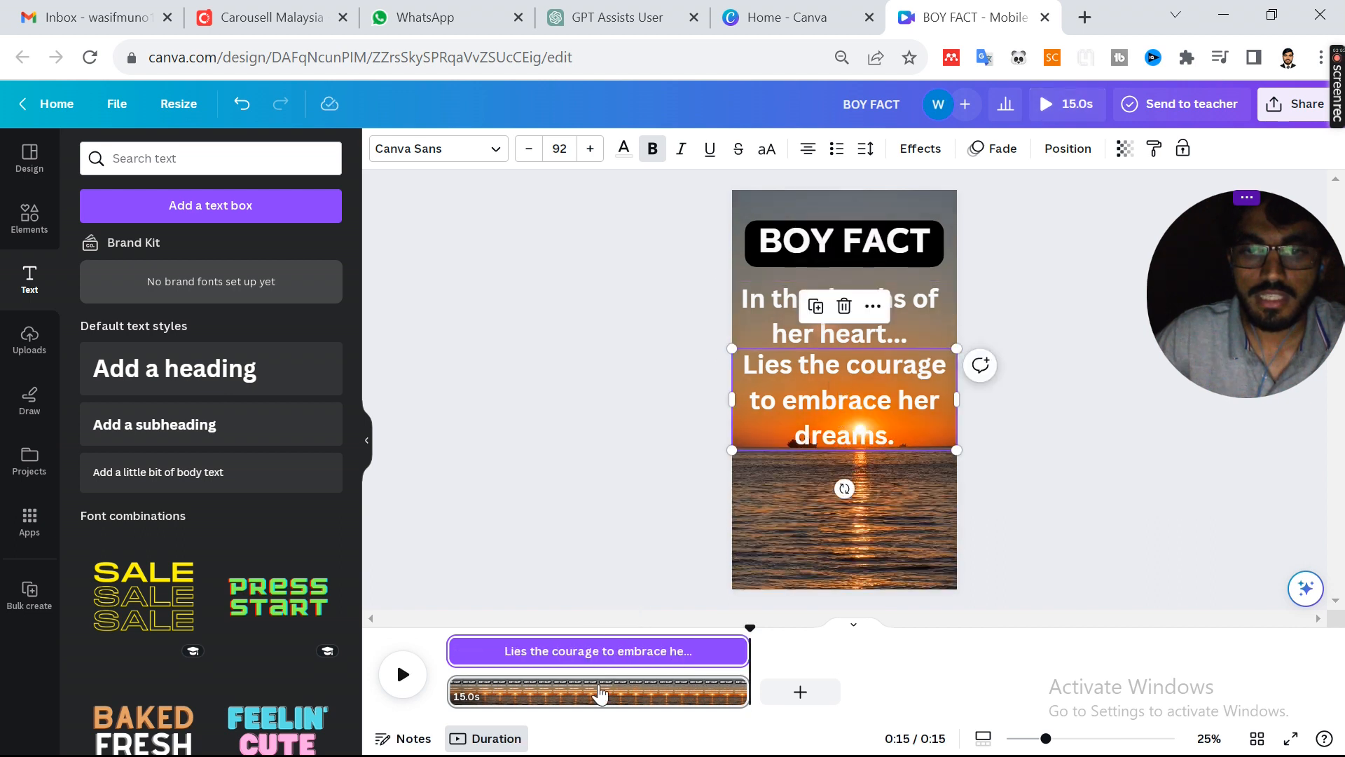
left_click_drag(449, 650, 644, 646)
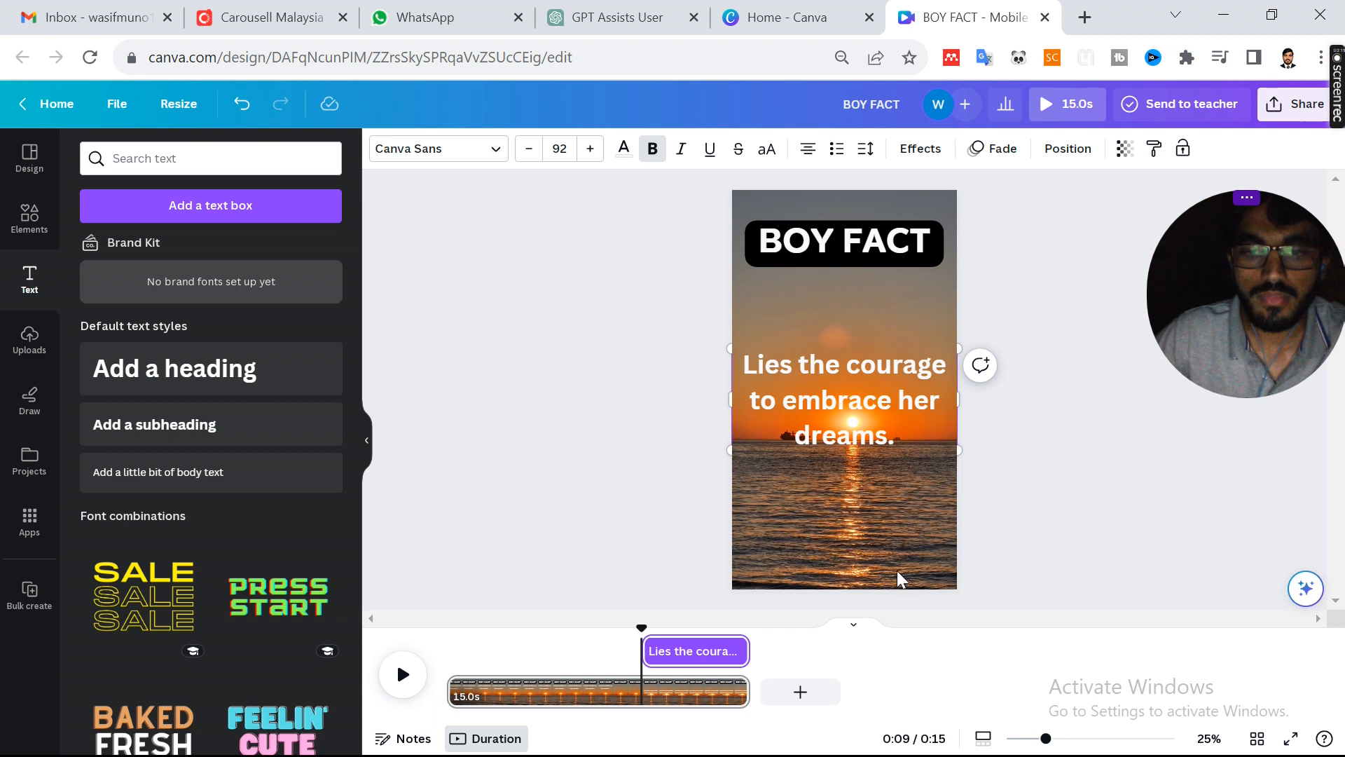
left_click(1006, 482)
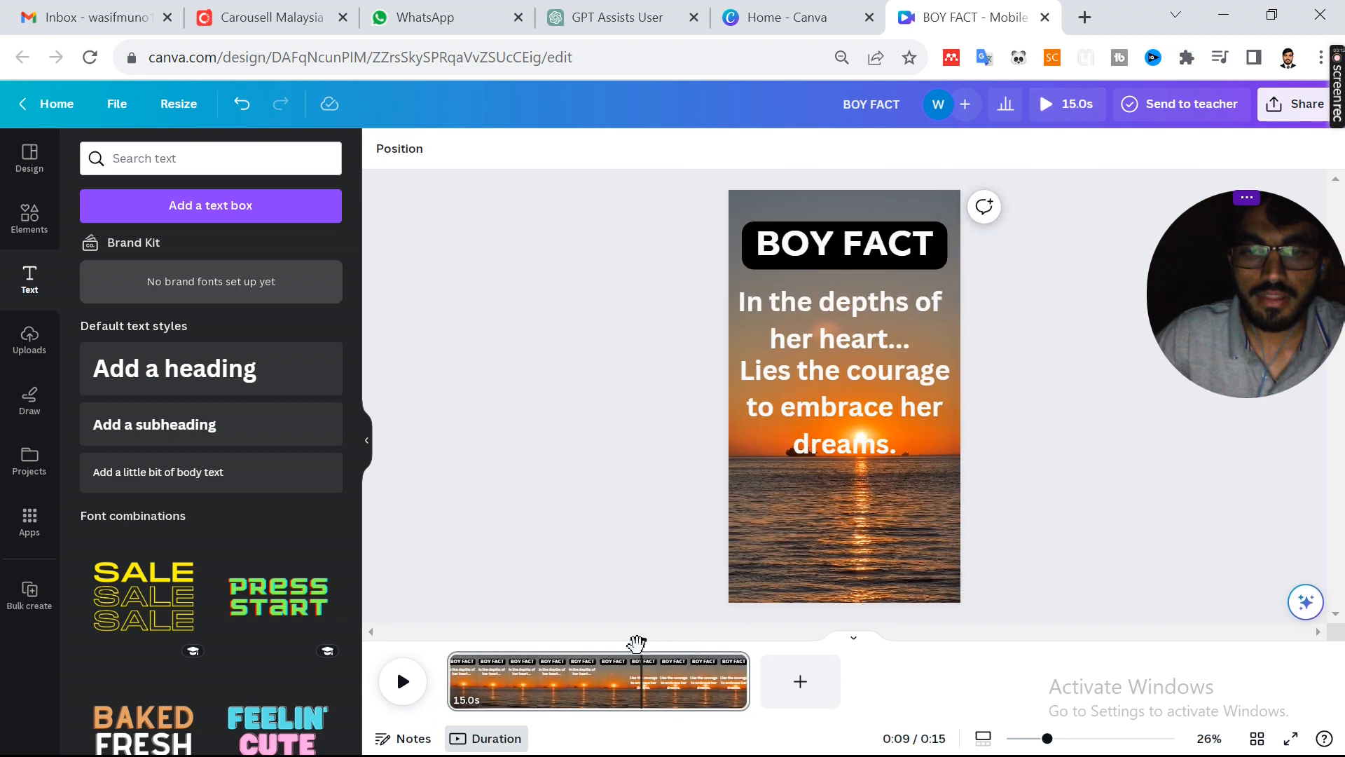
Move the second quote text up over the first one below the title, and play the video from the start
left_click(867, 399)
left_click_drag(867, 399, 848, 358)
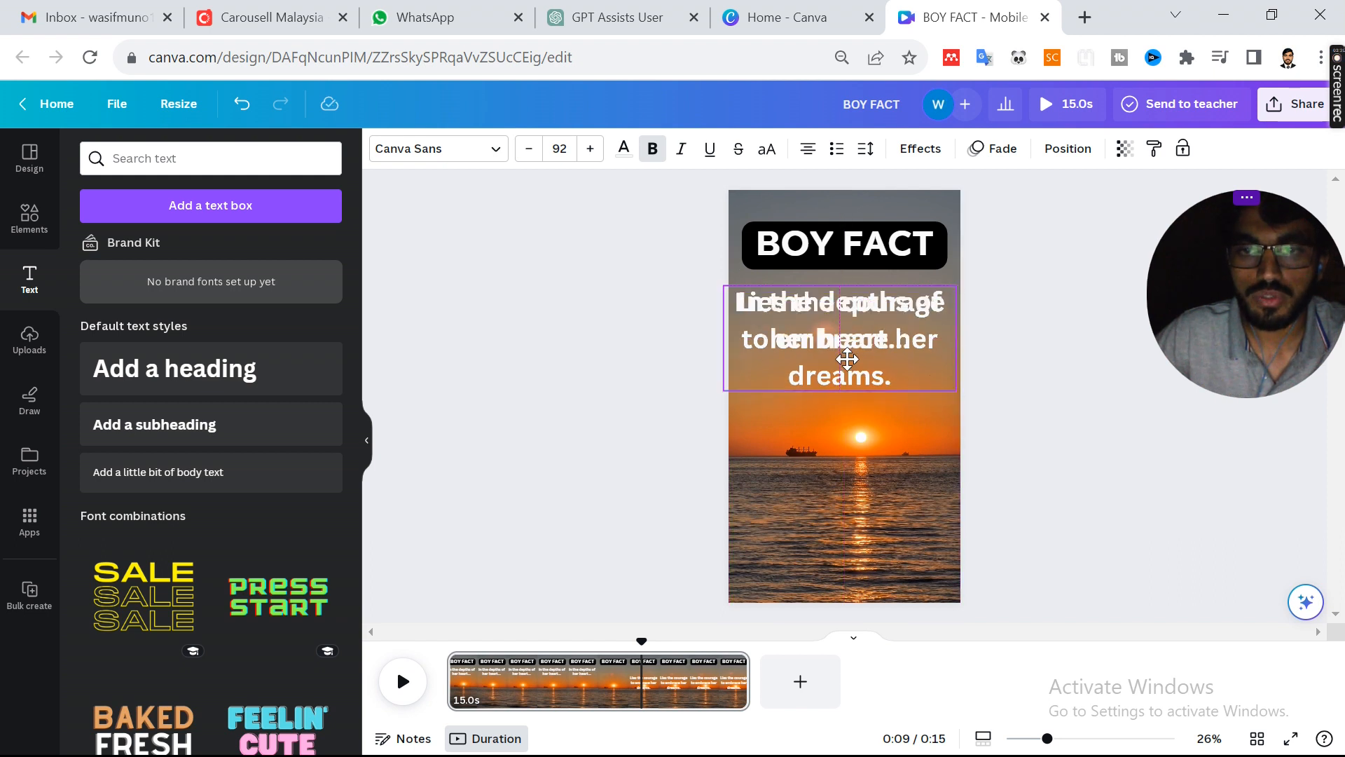
left_click(615, 615)
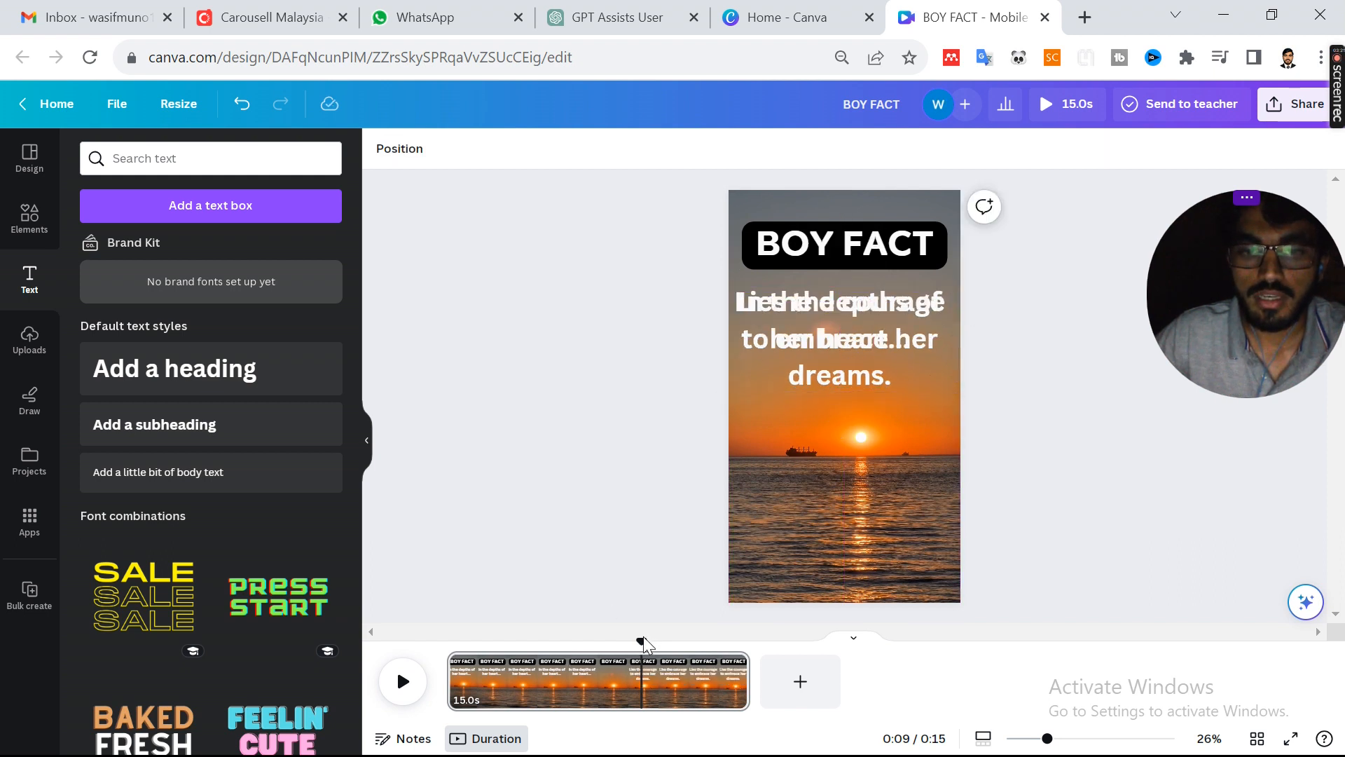
left_click_drag(641, 641, 393, 637)
left_click(400, 681)
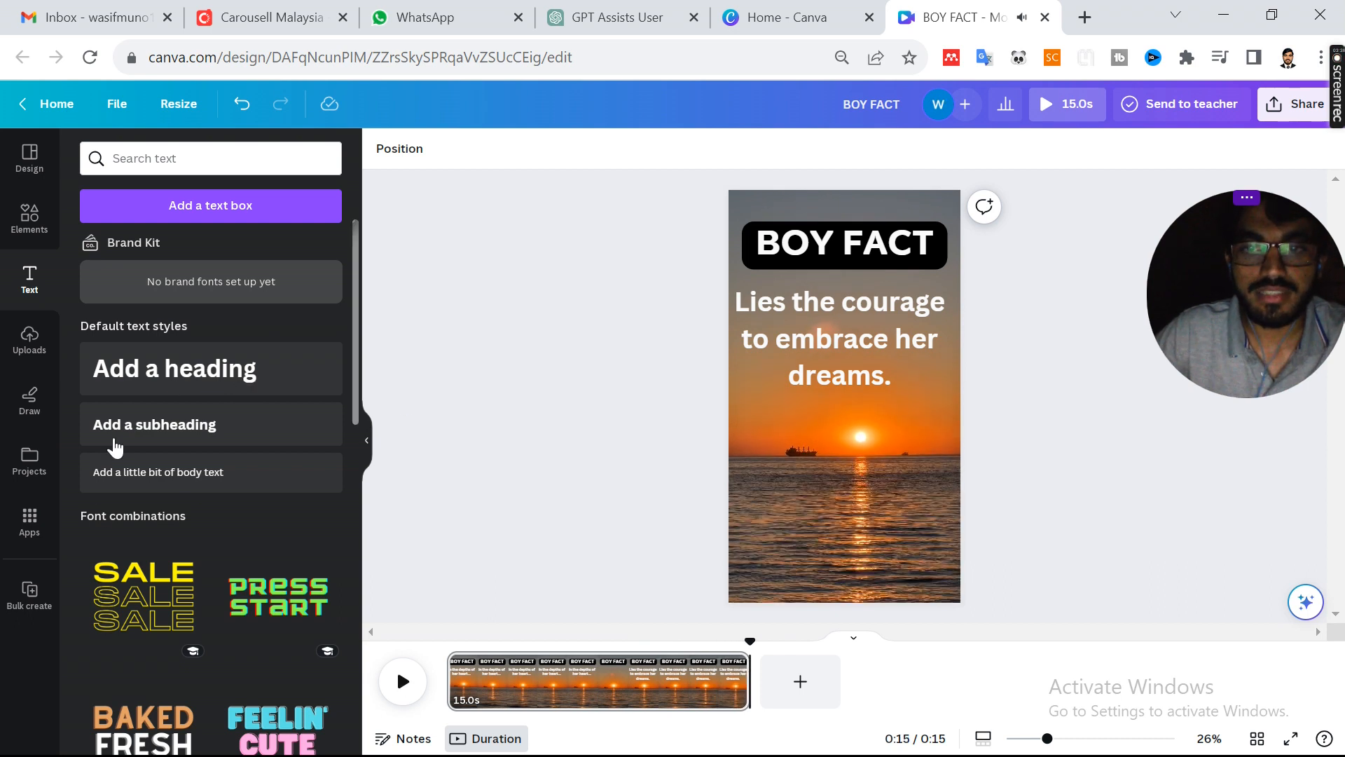
Find the Bulk create app, start entering data manually, and clear the sample table
left_click(28, 531)
left_click(174, 163)
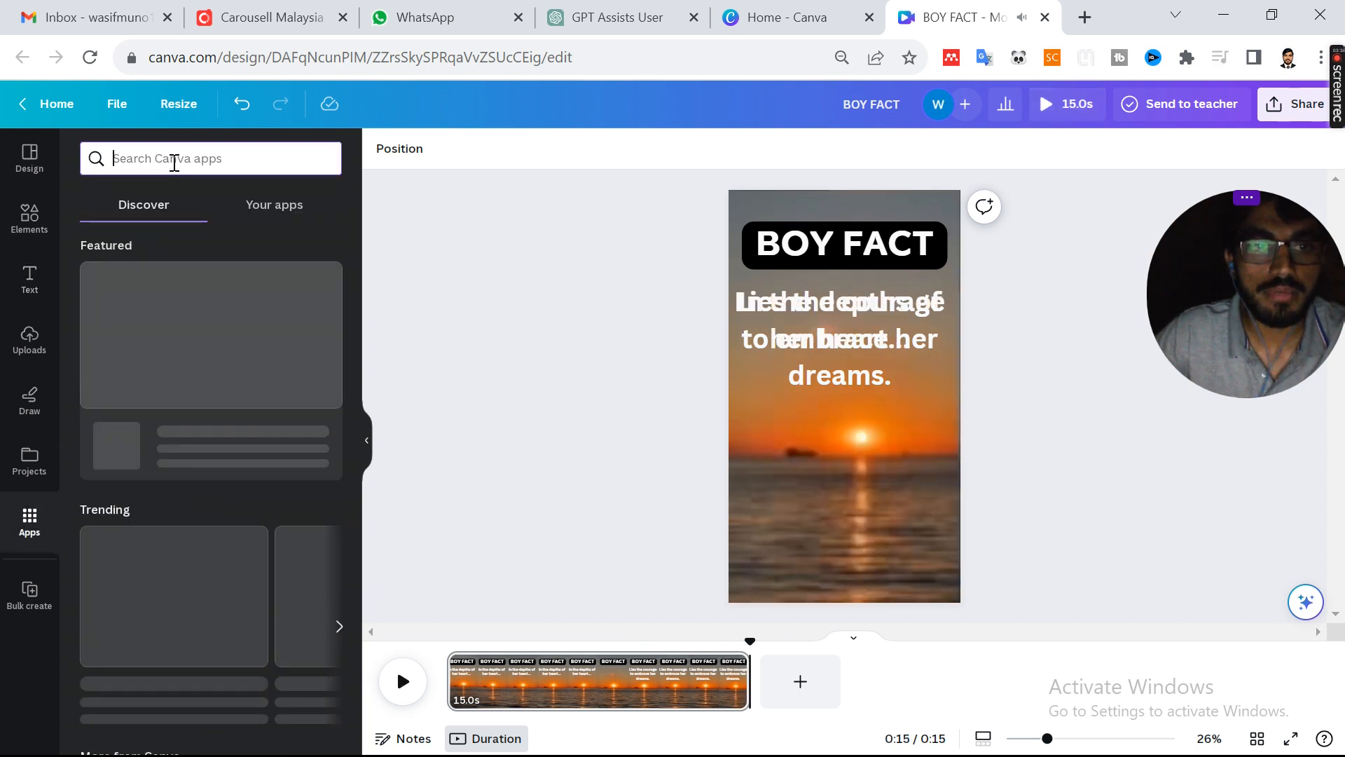
type("BULK")
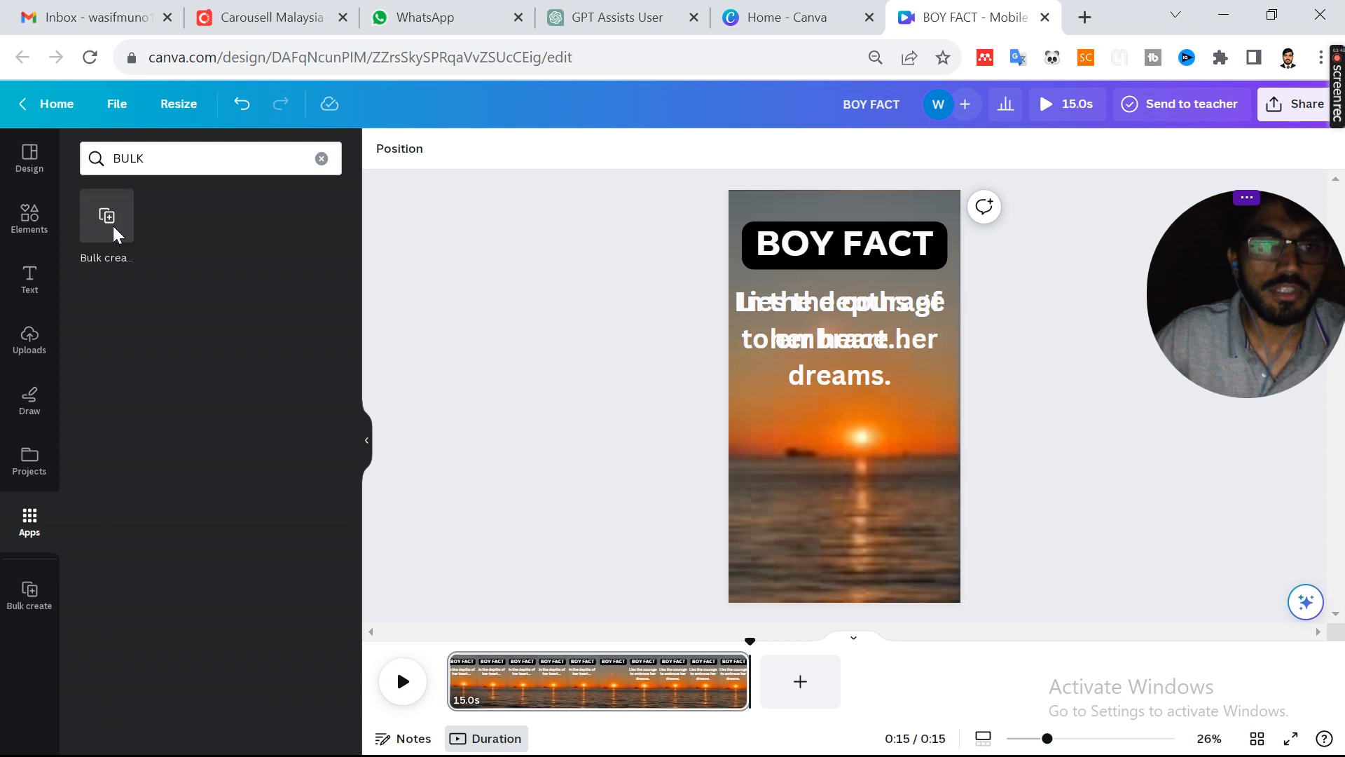
left_click(112, 225)
left_click(229, 533)
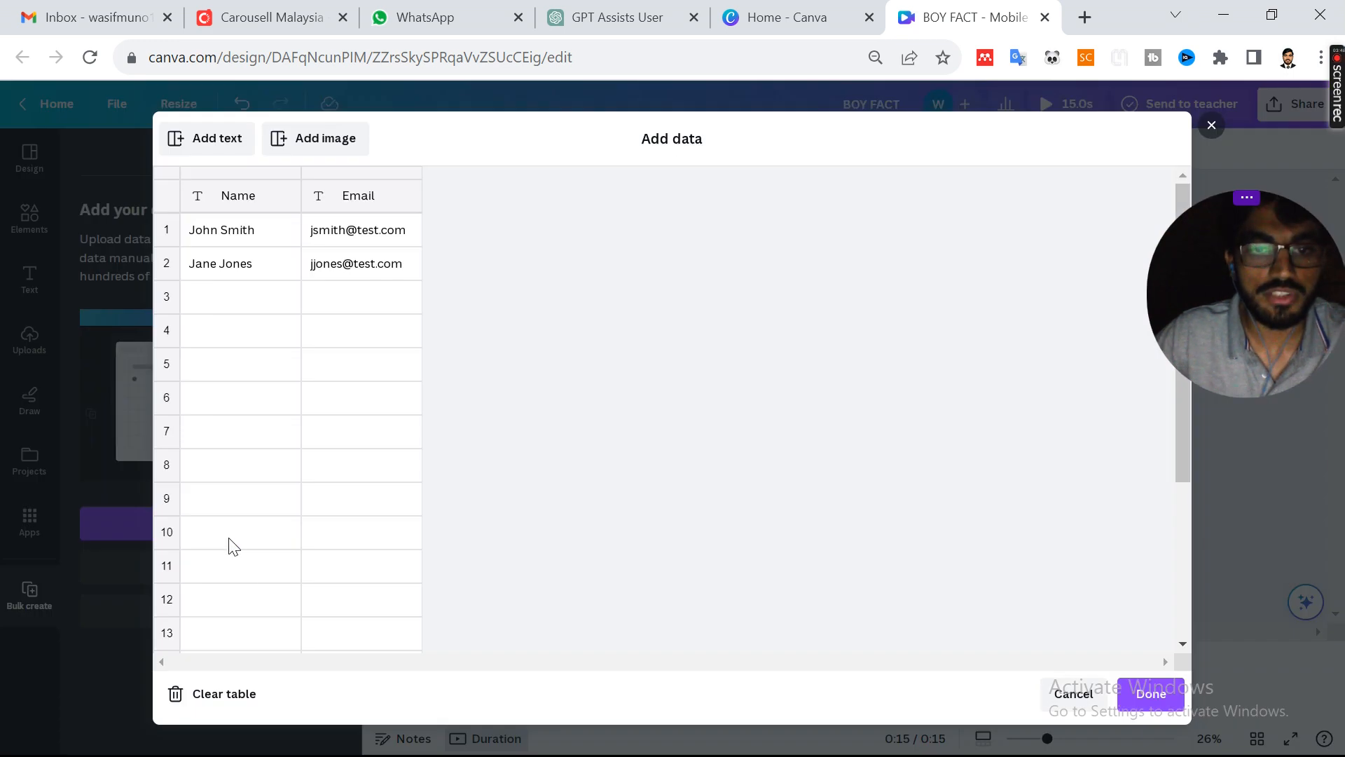
left_click(231, 697)
Paste the three ChatGPT table rows from "When he looks to the stars..." to "When he listens to his heart..." into the bulk data and confirm
left_click(618, 18)
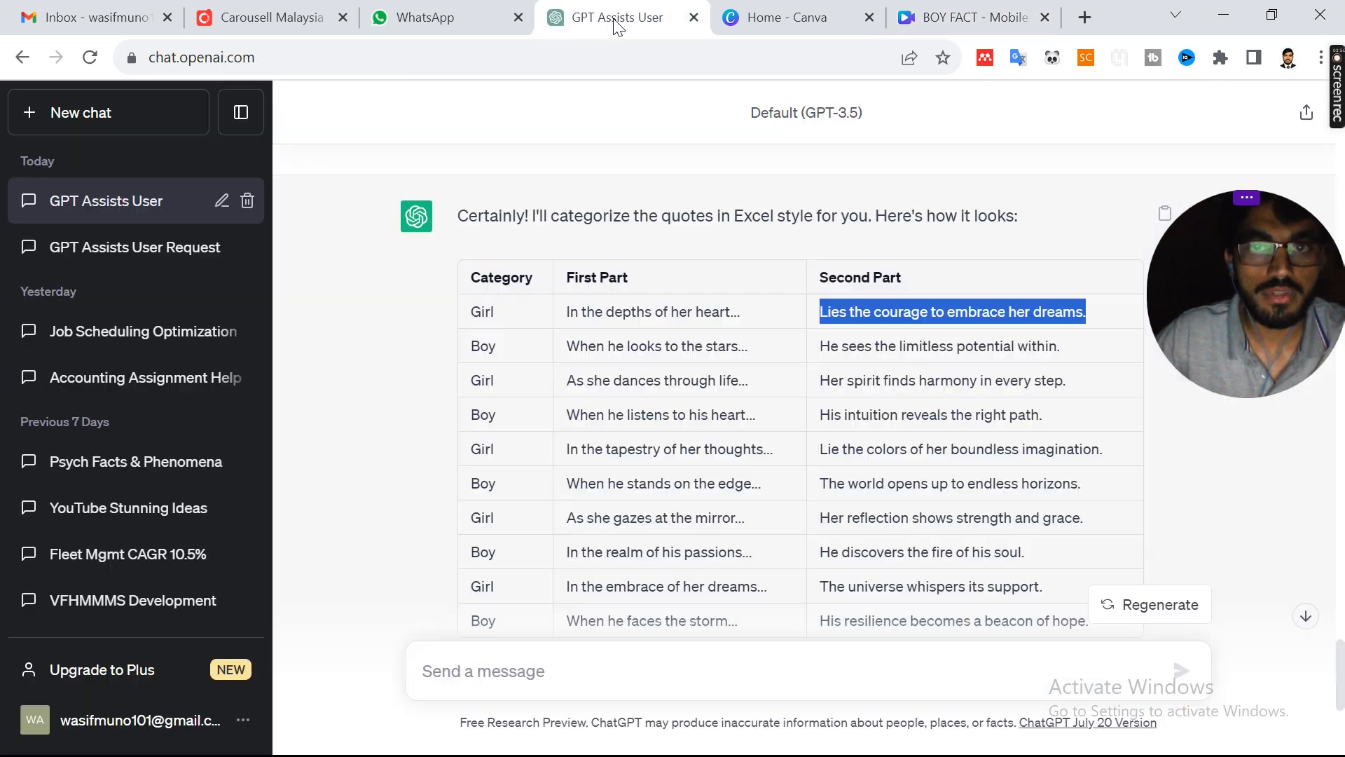
left_click_drag(474, 351, 1027, 410)
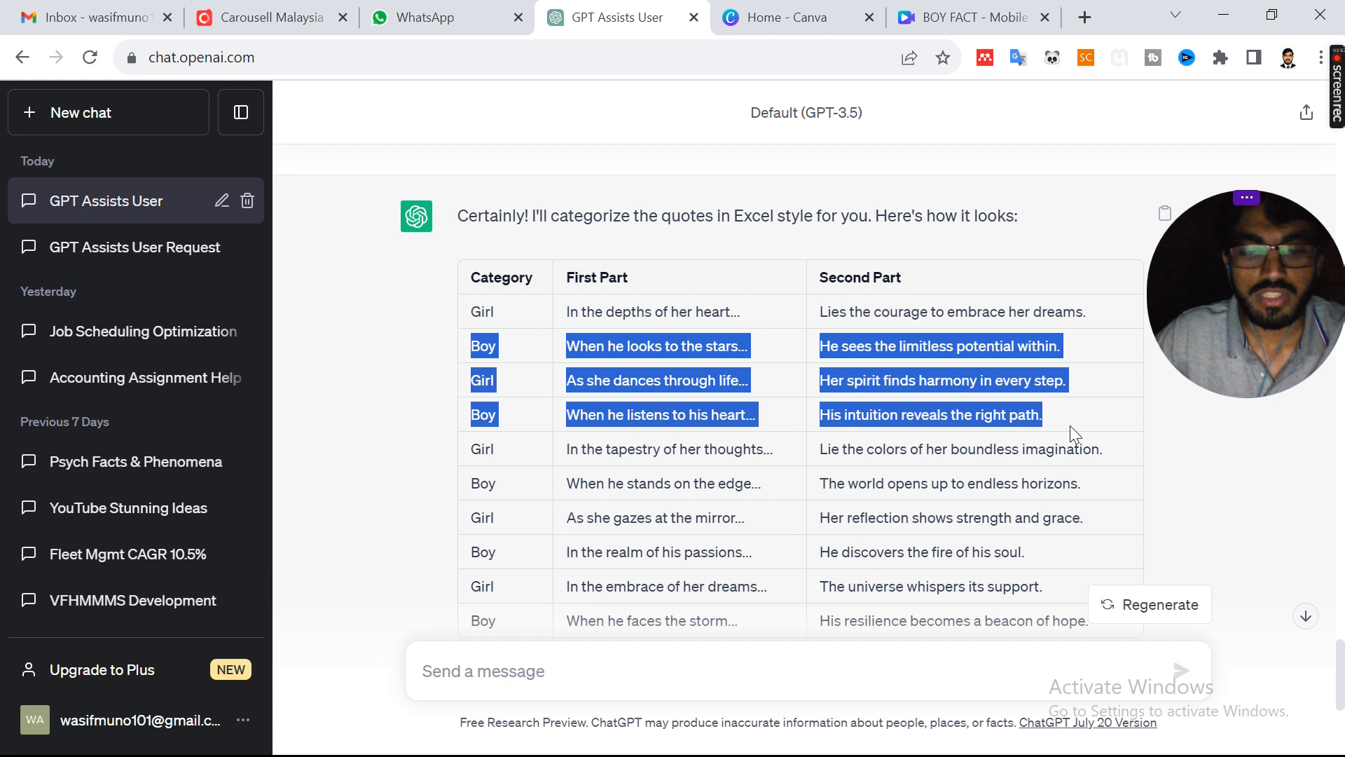
left_click(967, 17)
left_click(230, 198)
key("ctrl+v")
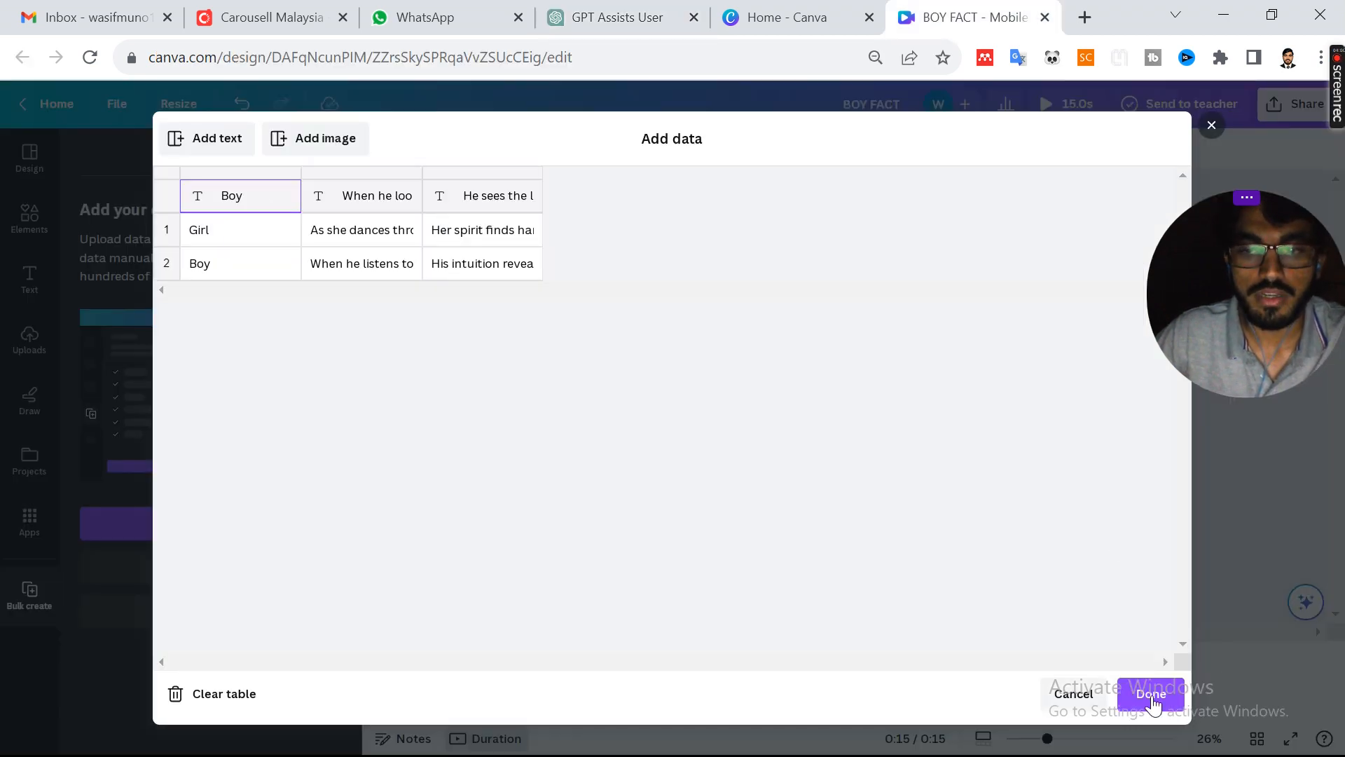
left_click(1163, 694)
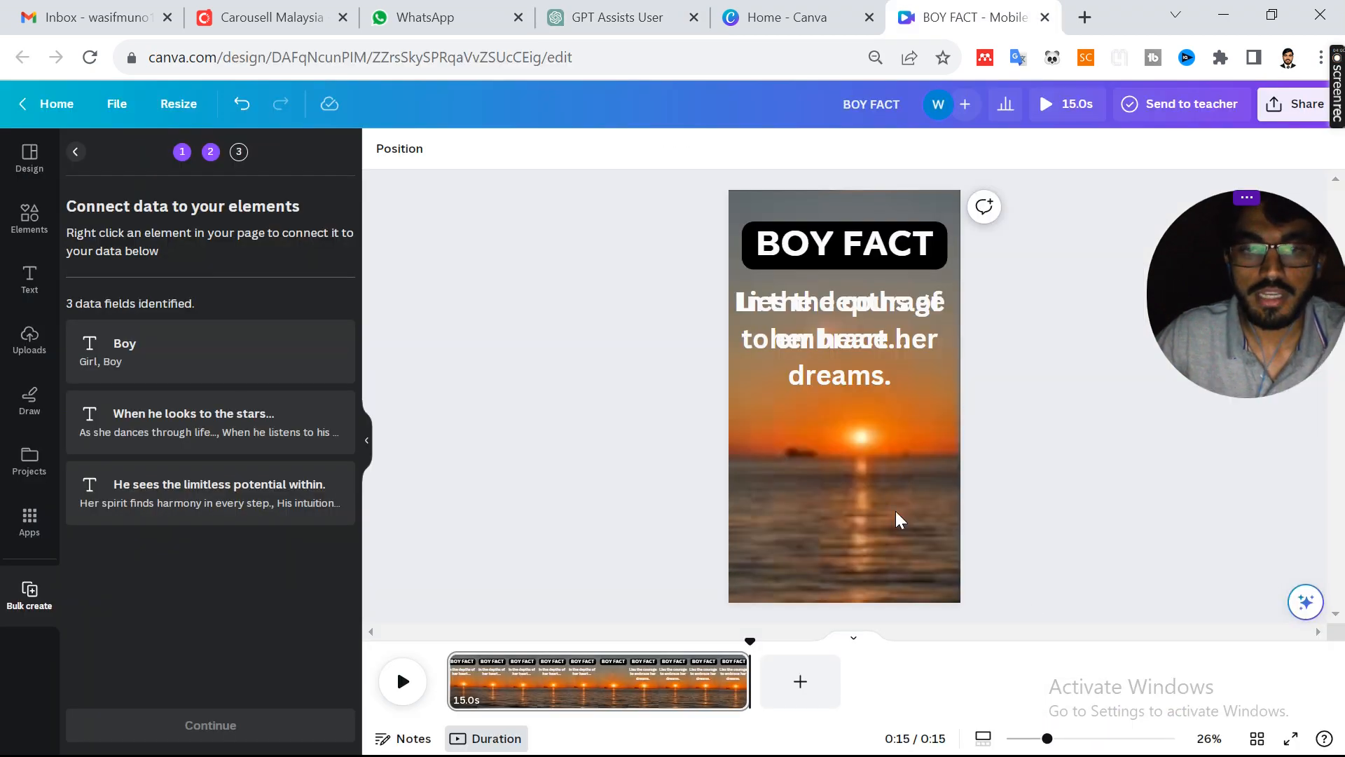
Connect the "BOY FACT" title to the "Boy" data field
left_click(825, 247)
right_click(825, 246)
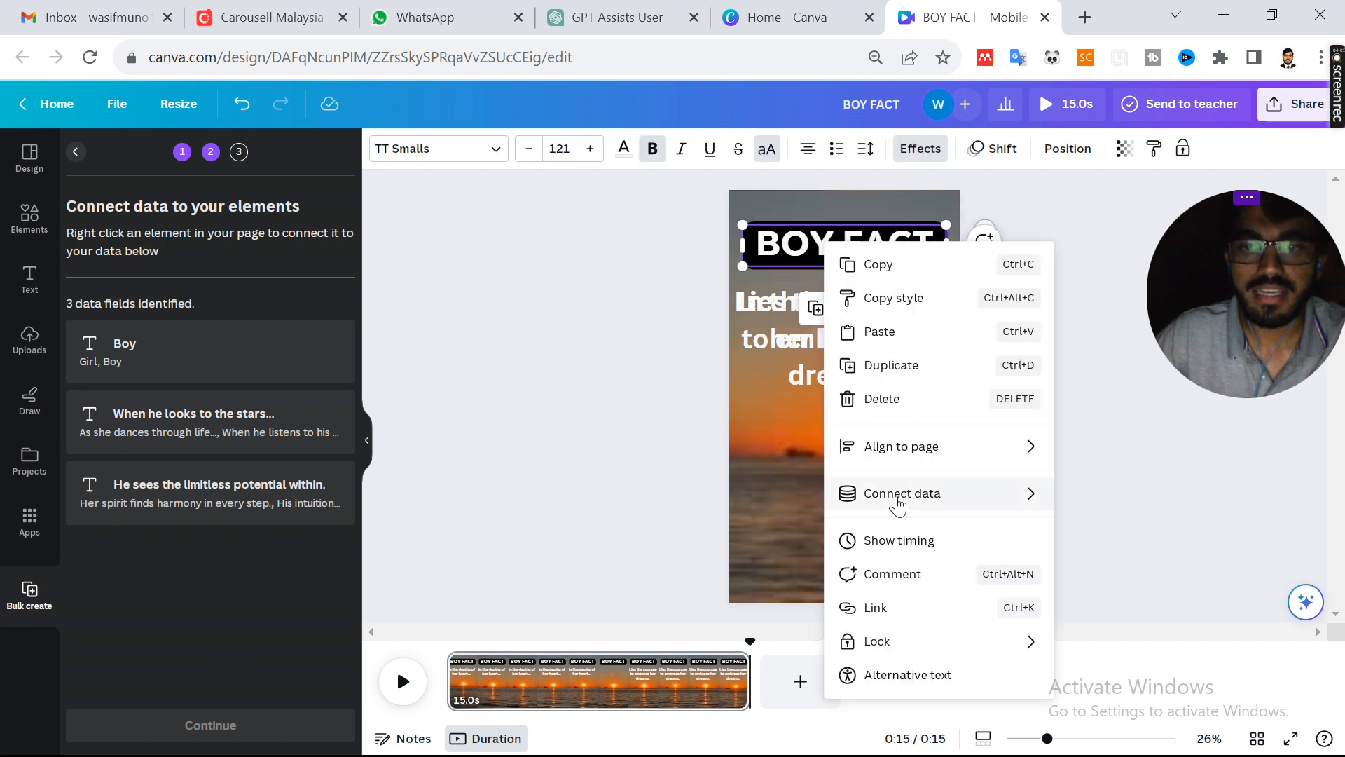
mouse_move(898, 502)
left_click(560, 500)
Move the second quote text below the first, and connect the first quote text to the "When he looks to the stars..." data field
left_click(779, 311)
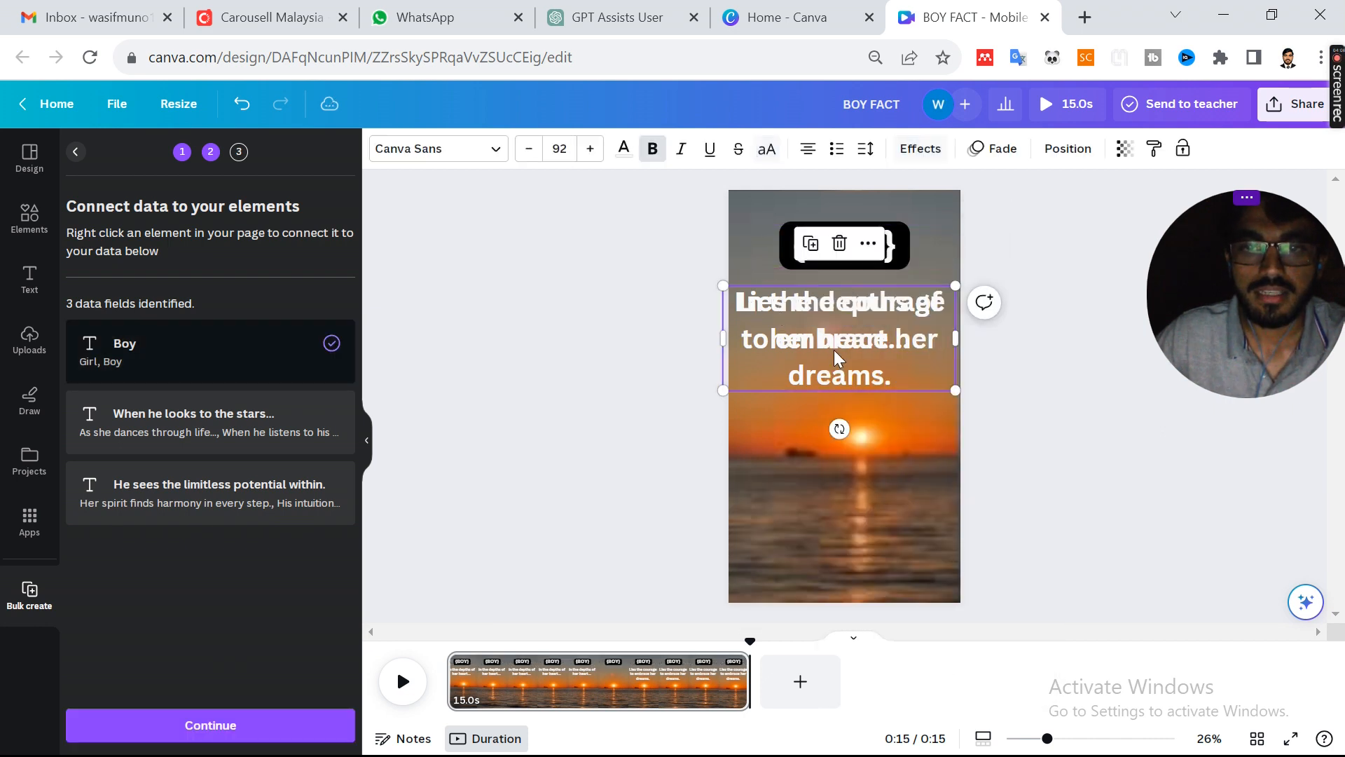
left_click_drag(863, 355, 873, 440)
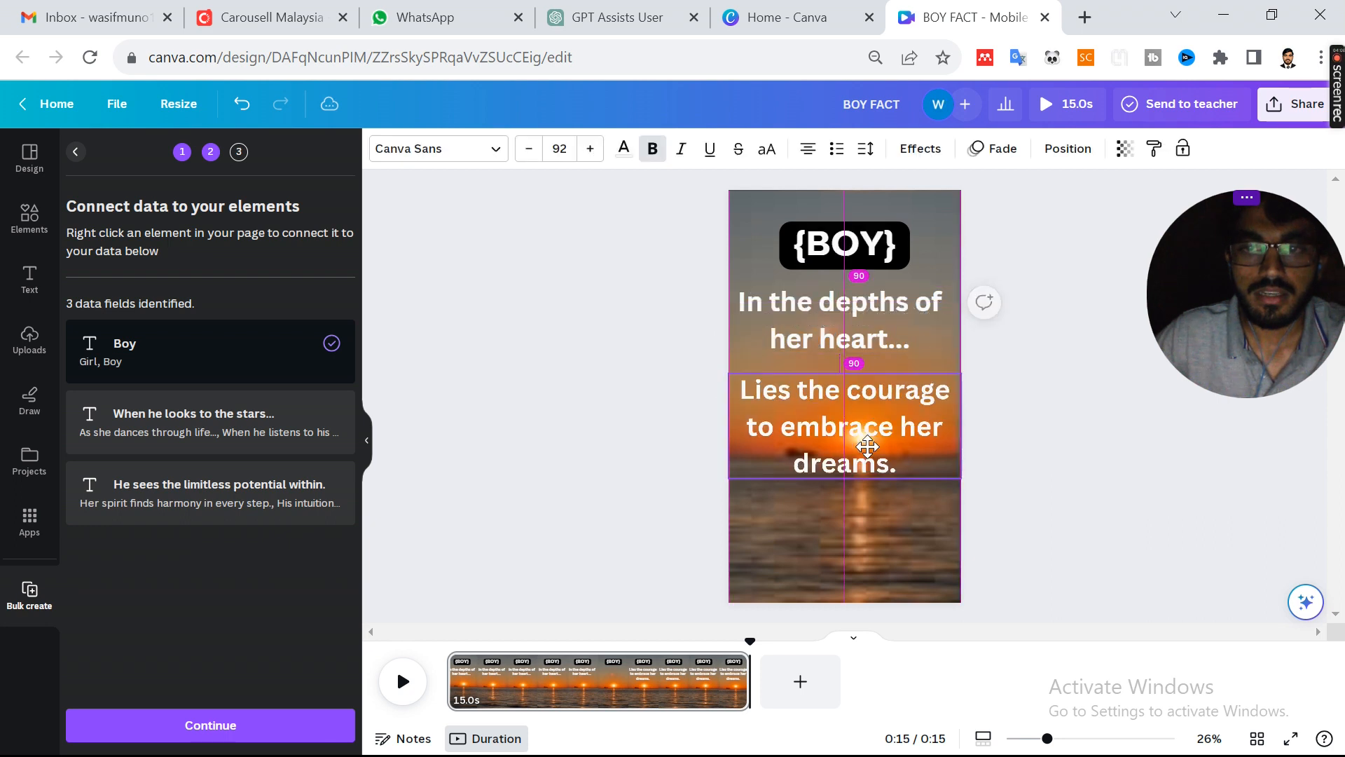
left_click(834, 308)
right_click(834, 308)
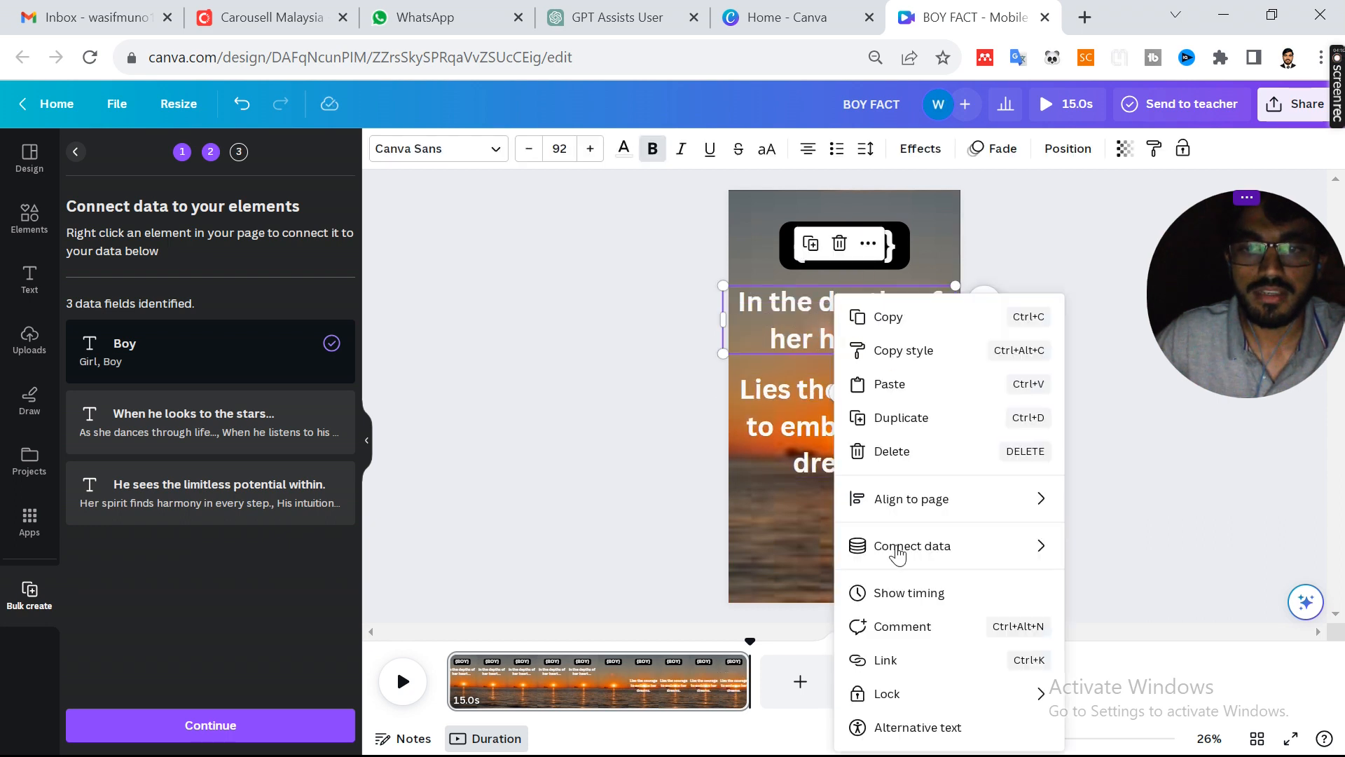
mouse_move(896, 548)
left_click(639, 587)
Connect the second quote text to the "He sees the limitless potential within." data field
left_click(817, 419)
right_click(818, 419)
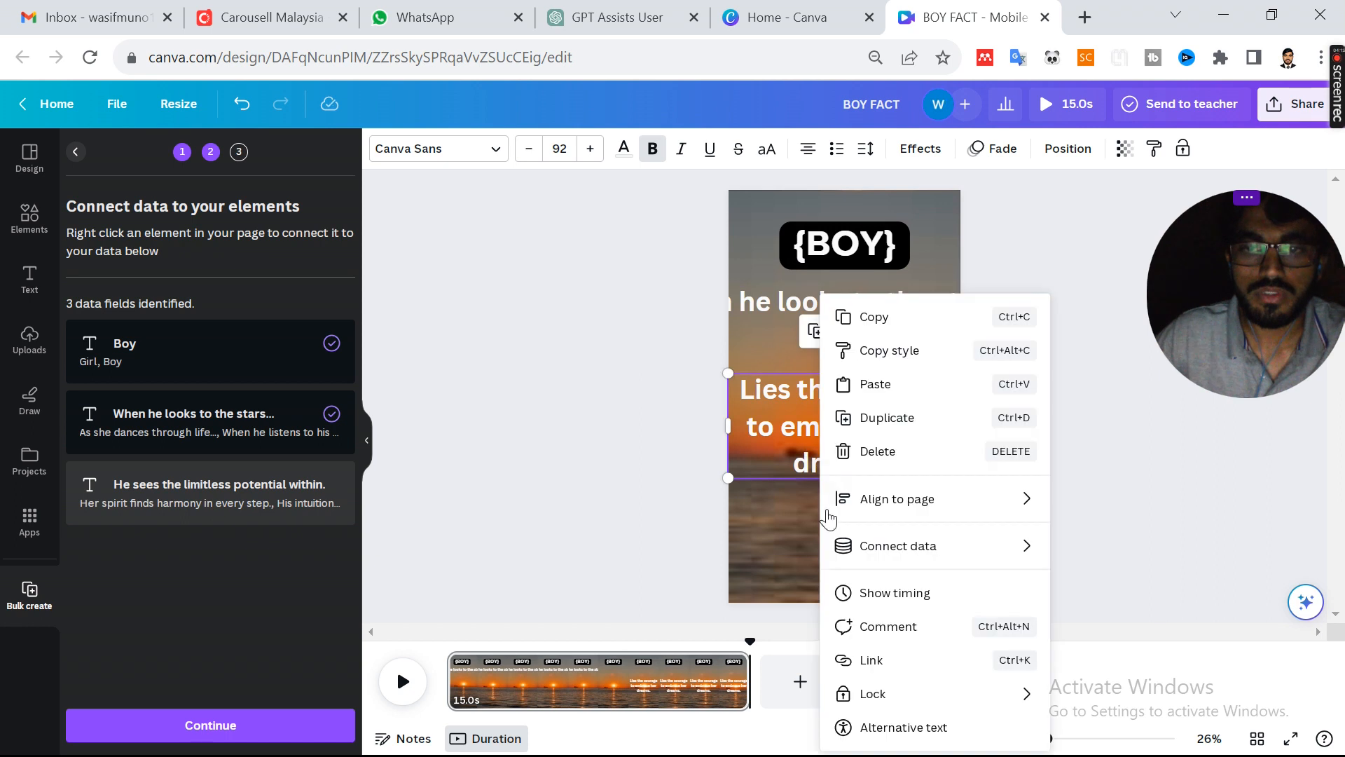
left_click(637, 618)
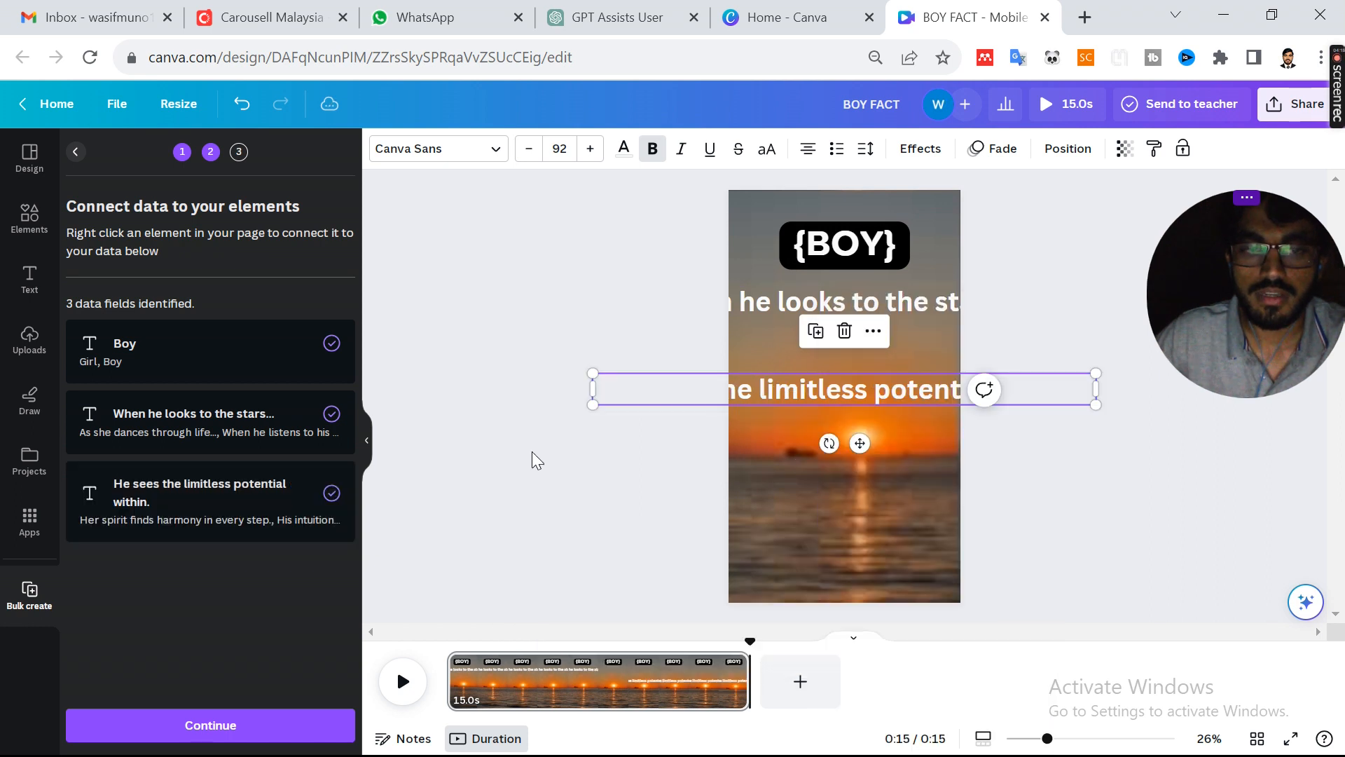
Narrow the "{When he looks to the stars...}" text box from both sides so it wraps onto two lines within the page
left_click(958, 308)
left_click(1001, 250)
left_click(899, 305)
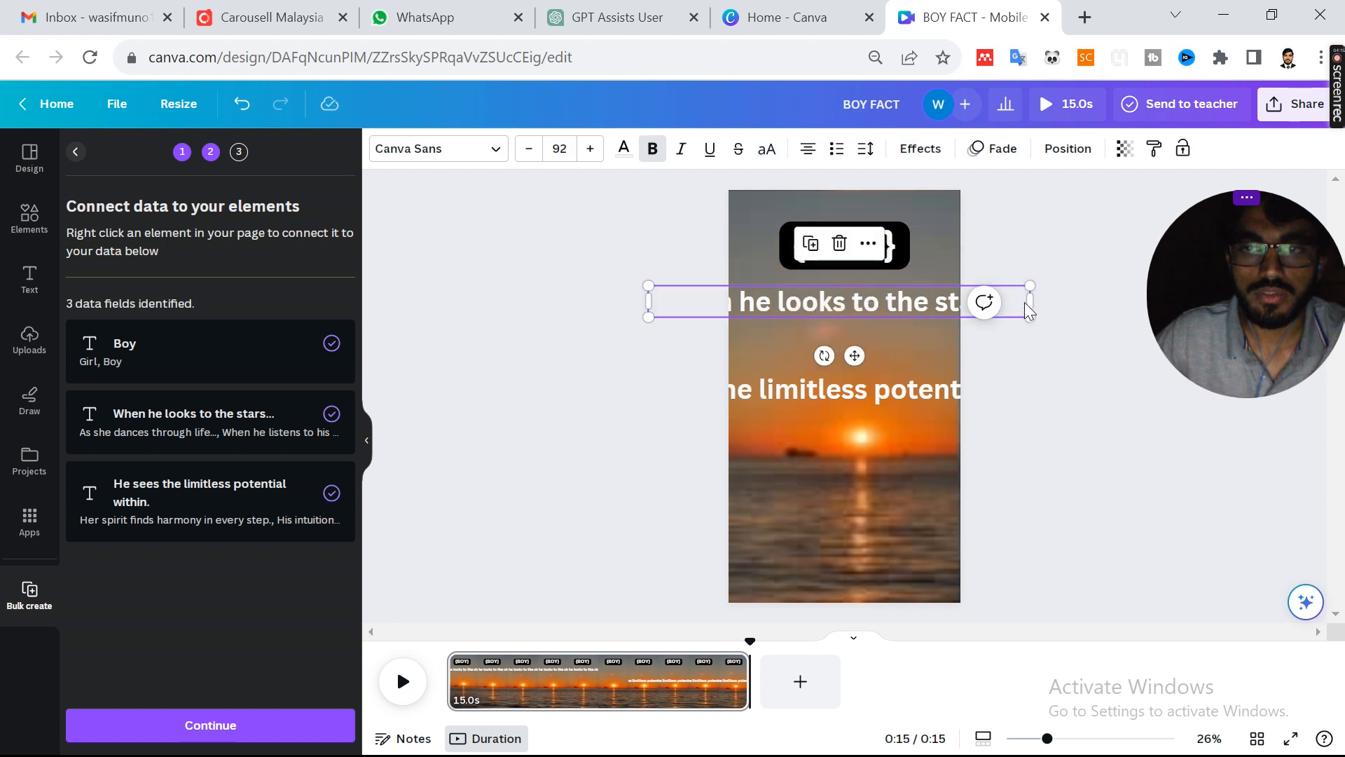
left_click_drag(1028, 303, 972, 307)
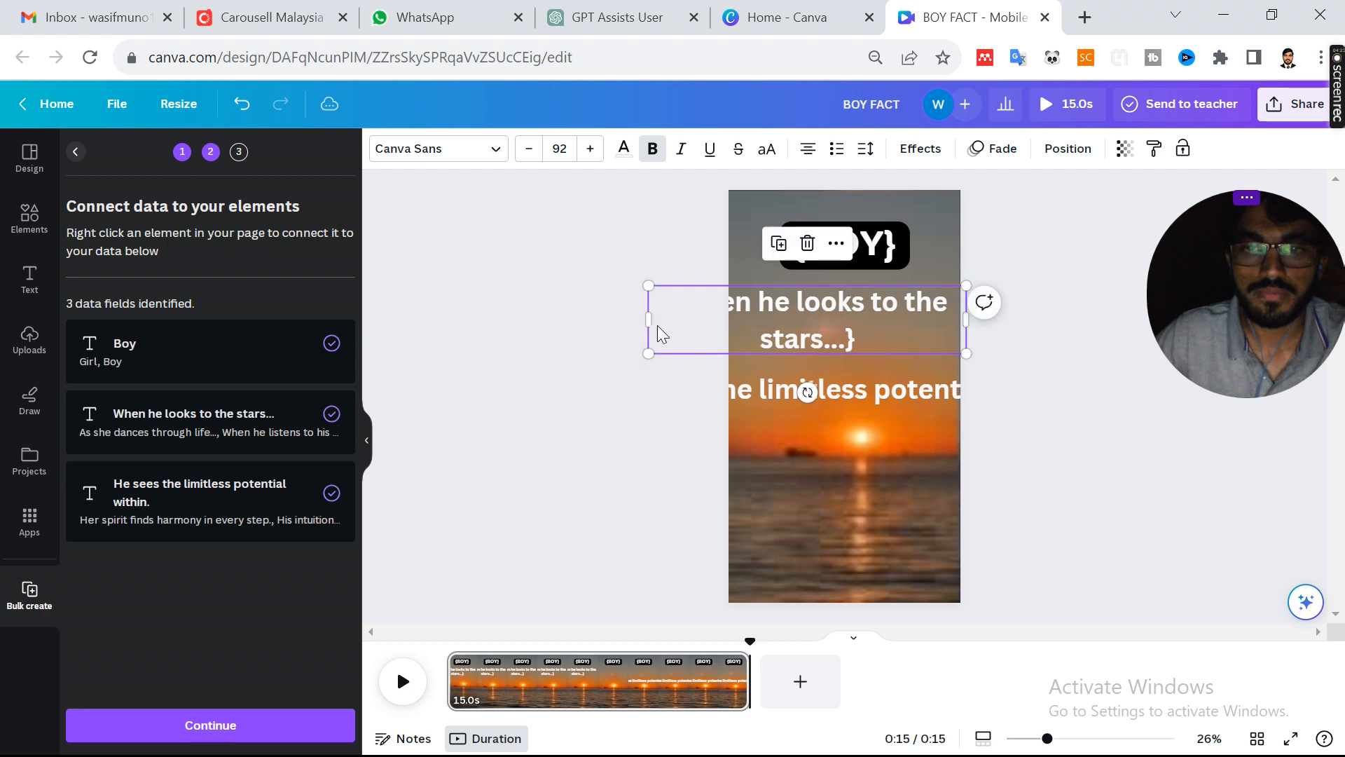
left_click_drag(650, 326, 727, 319)
Narrow the "{He sees the limitless potential within.}" text box from both sides so it wraps onto three lines within the page
left_click(937, 400)
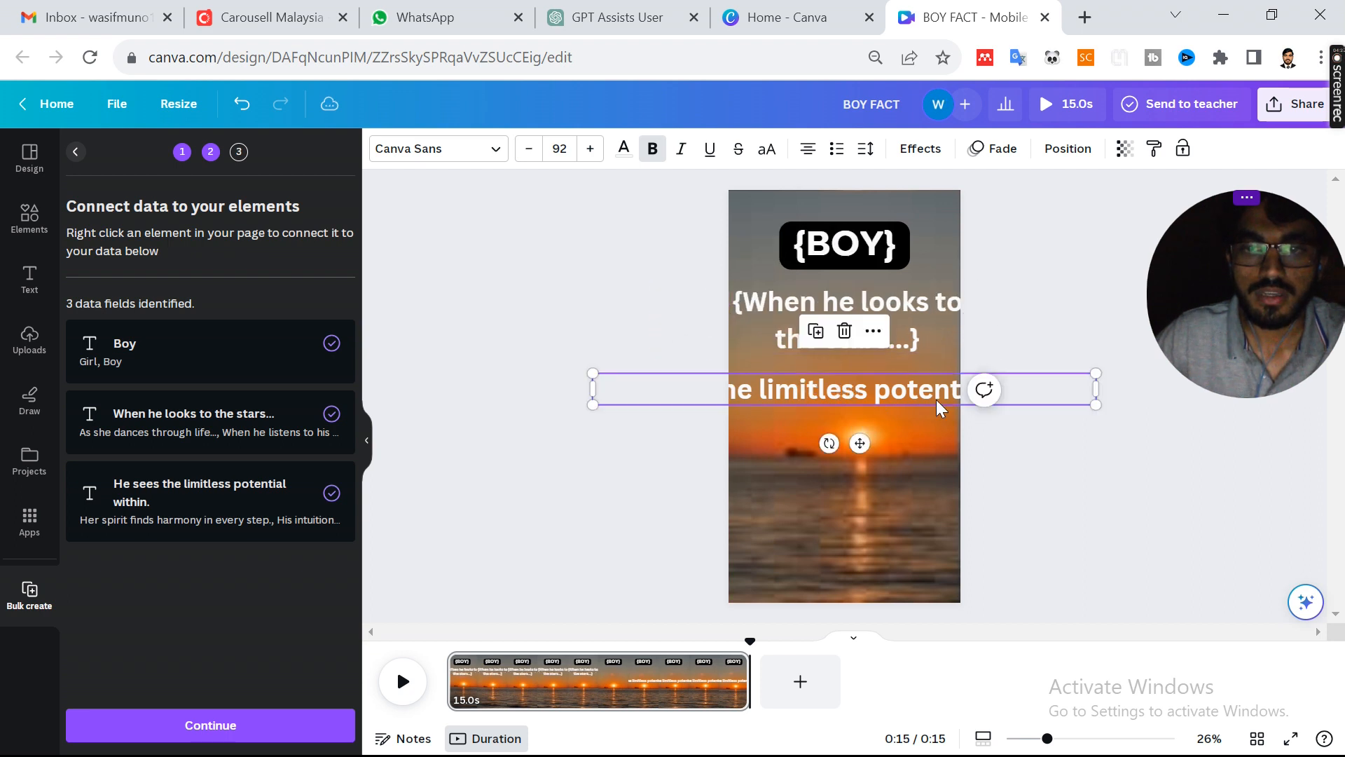
left_click_drag(1097, 401, 972, 400)
left_click_drag(594, 409, 720, 406)
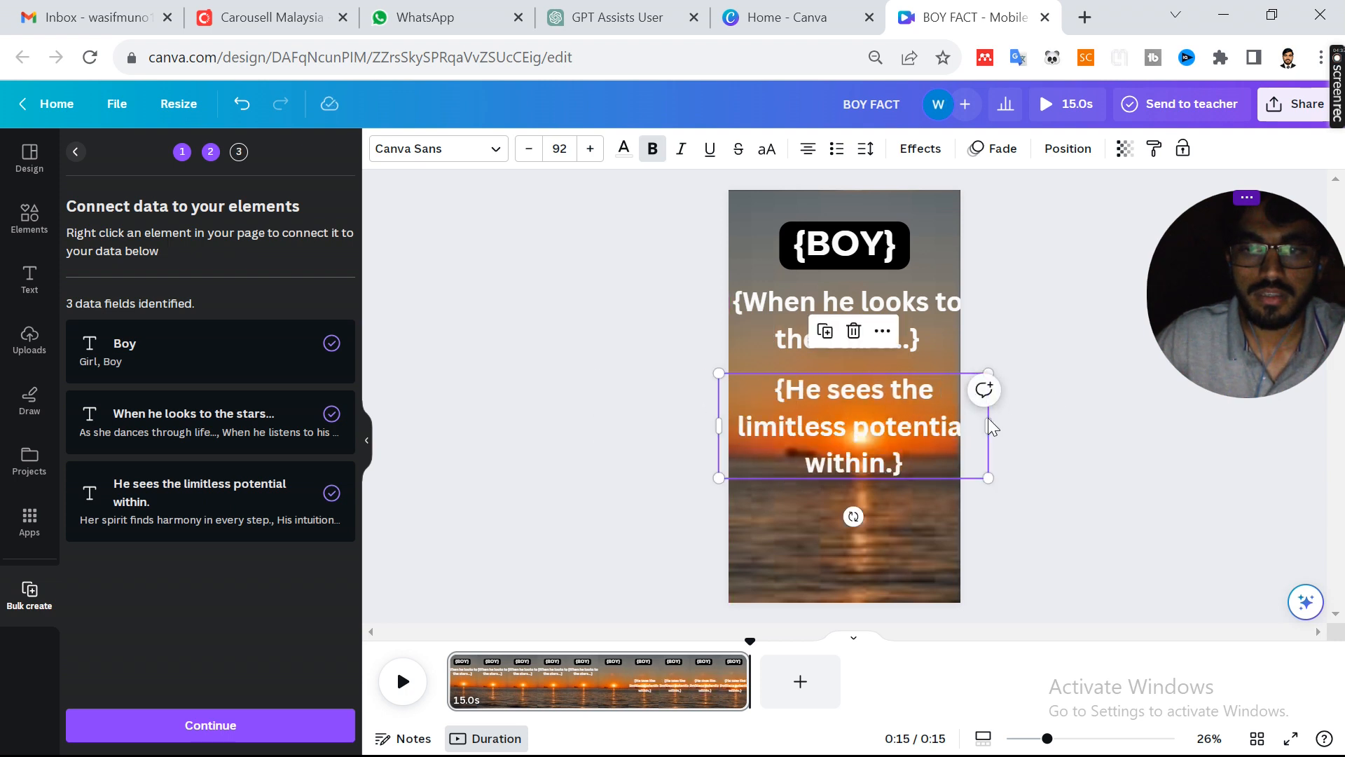
left_click_drag(993, 421, 968, 419)
left_click_drag(720, 425, 741, 426)
left_click_drag(949, 433, 957, 435)
Move the second quote text up so it overlaps the first quote directly below the {BOY} title
left_click_drag(866, 416, 864, 333)
mouse_move(957, 363)
left_mouse_down()
mouse_move(977, 360)
mouse_move(962, 357)
left_mouse_up()
left_click(1019, 304)
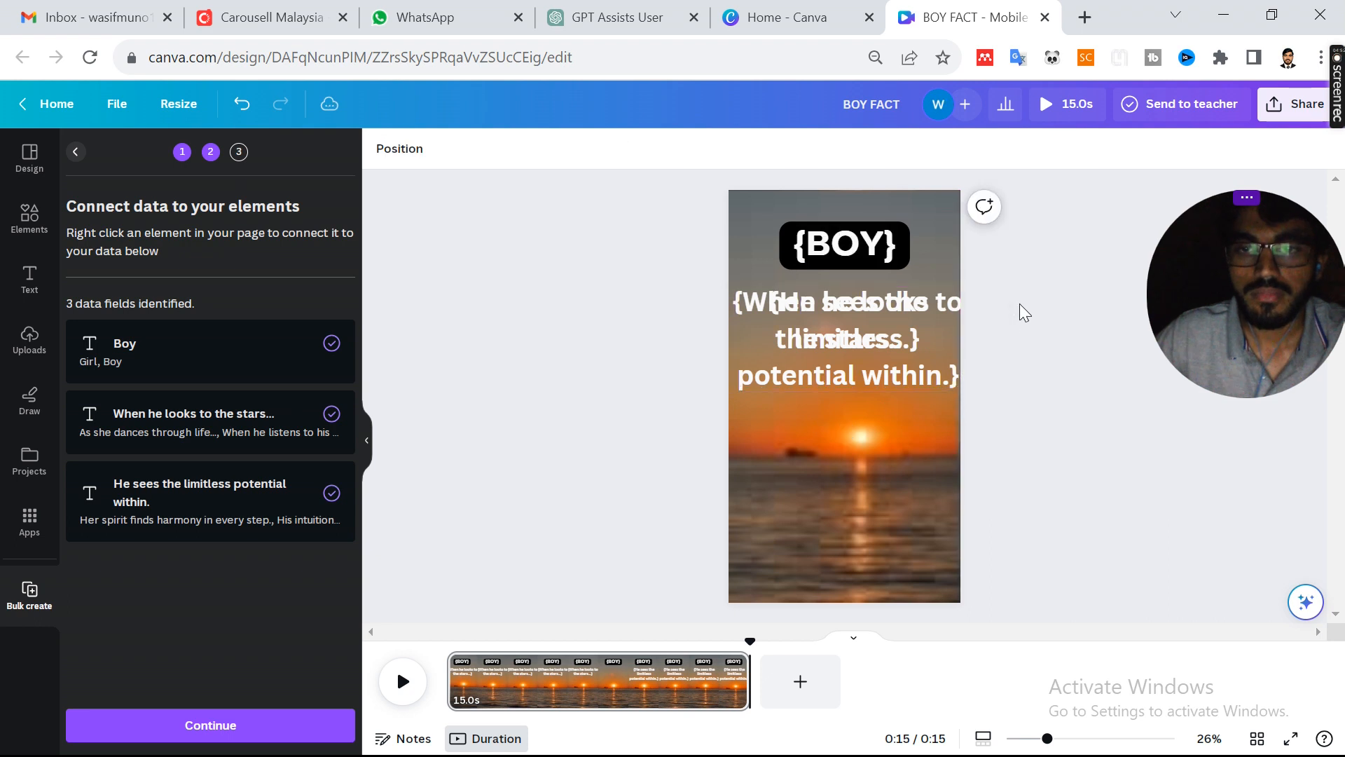
Continue with the connected data fields and generate the bulk-created pages as a new design
left_click(266, 729)
left_click(210, 727)
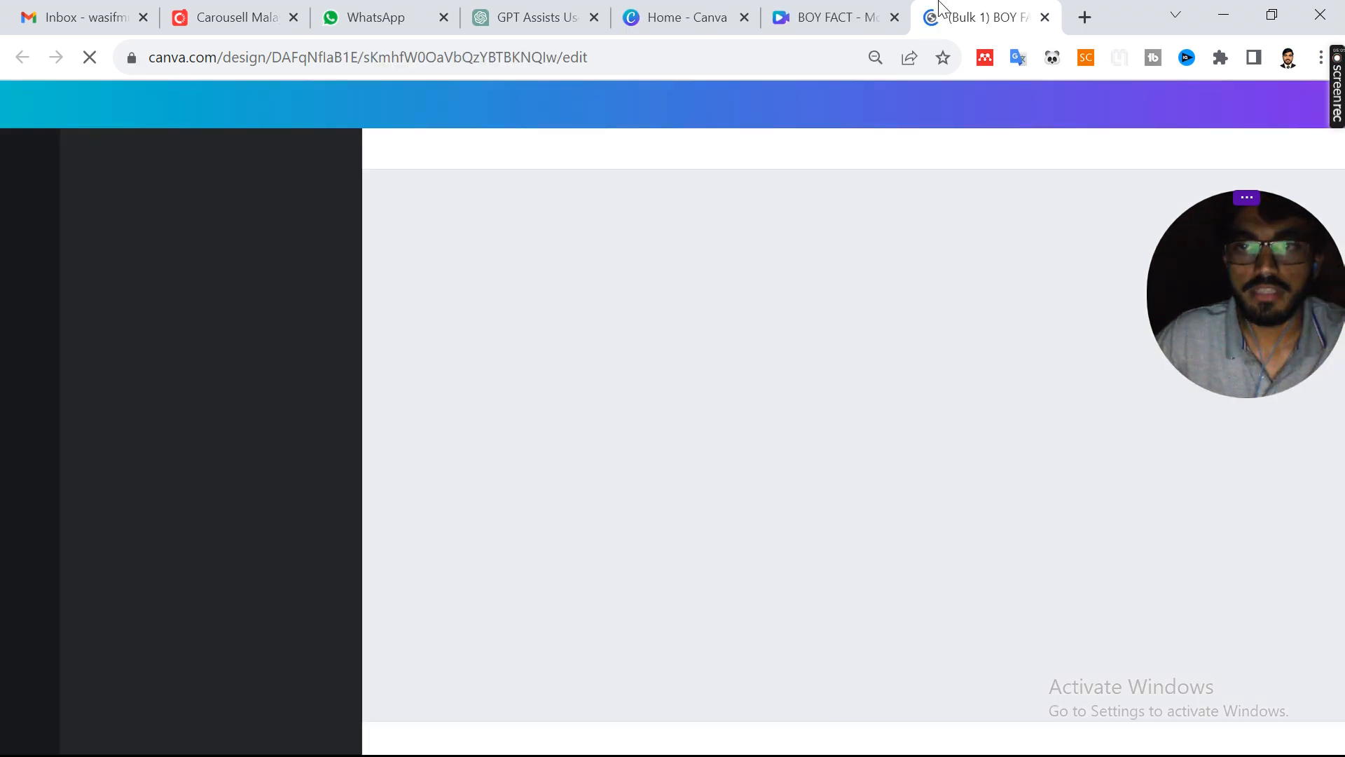
mouse_move(902, 13)
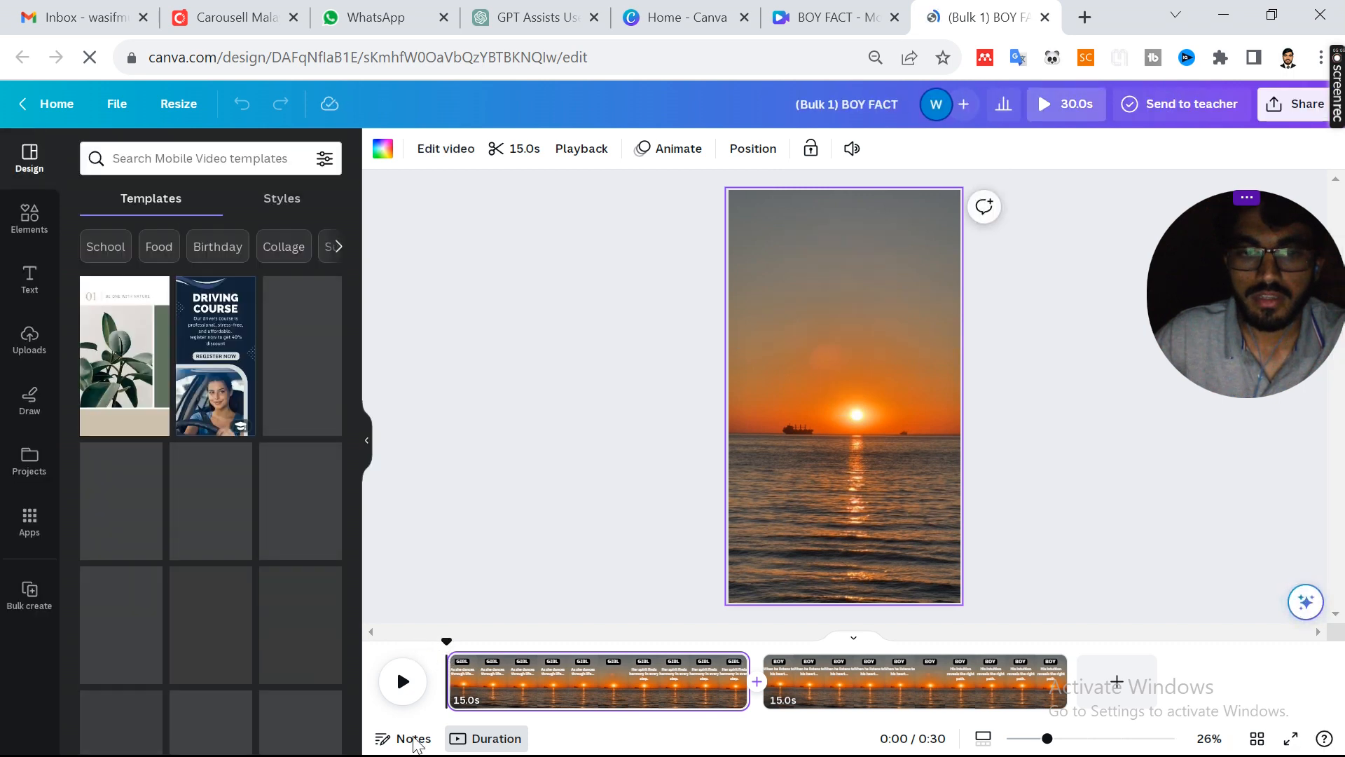
Preview the opening of the generated GIRL page and check the categorized quote table in ChatGPT
left_click(402, 682)
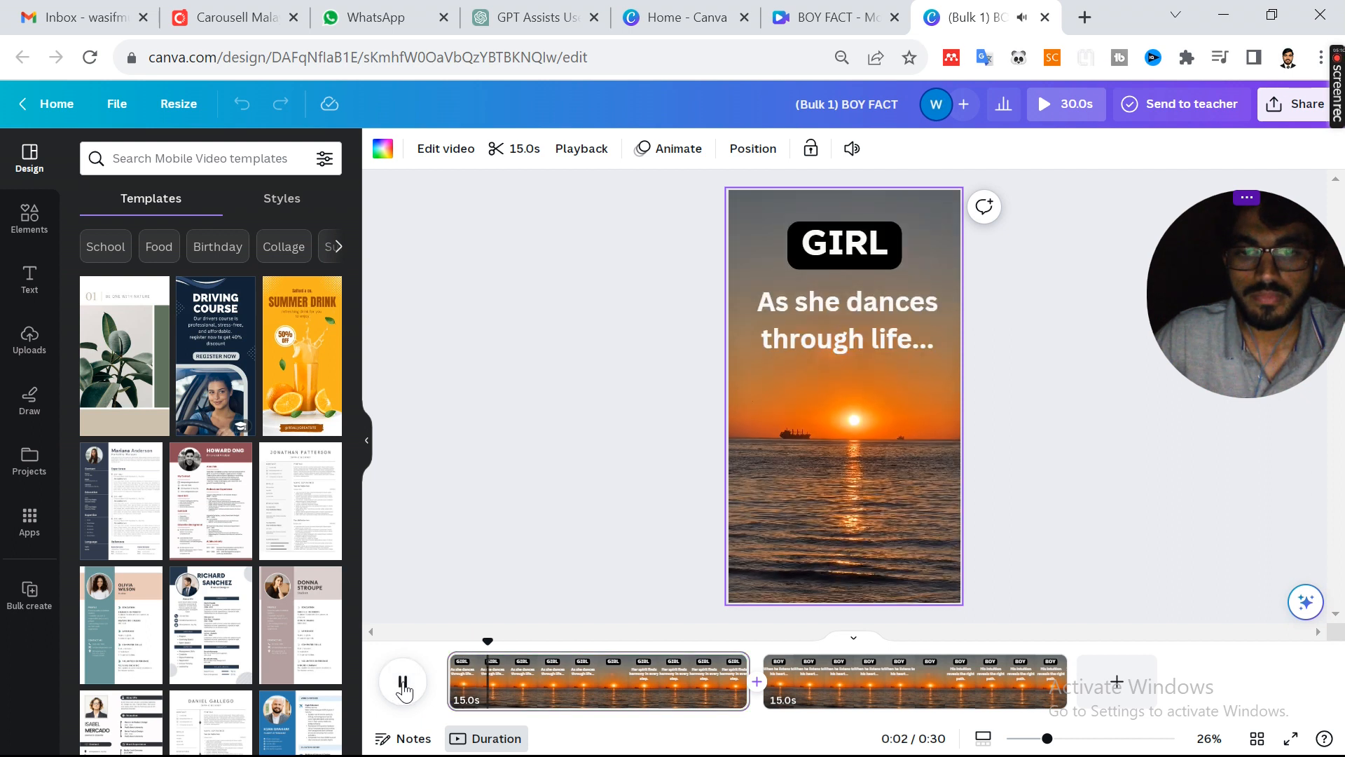
left_click(404, 685)
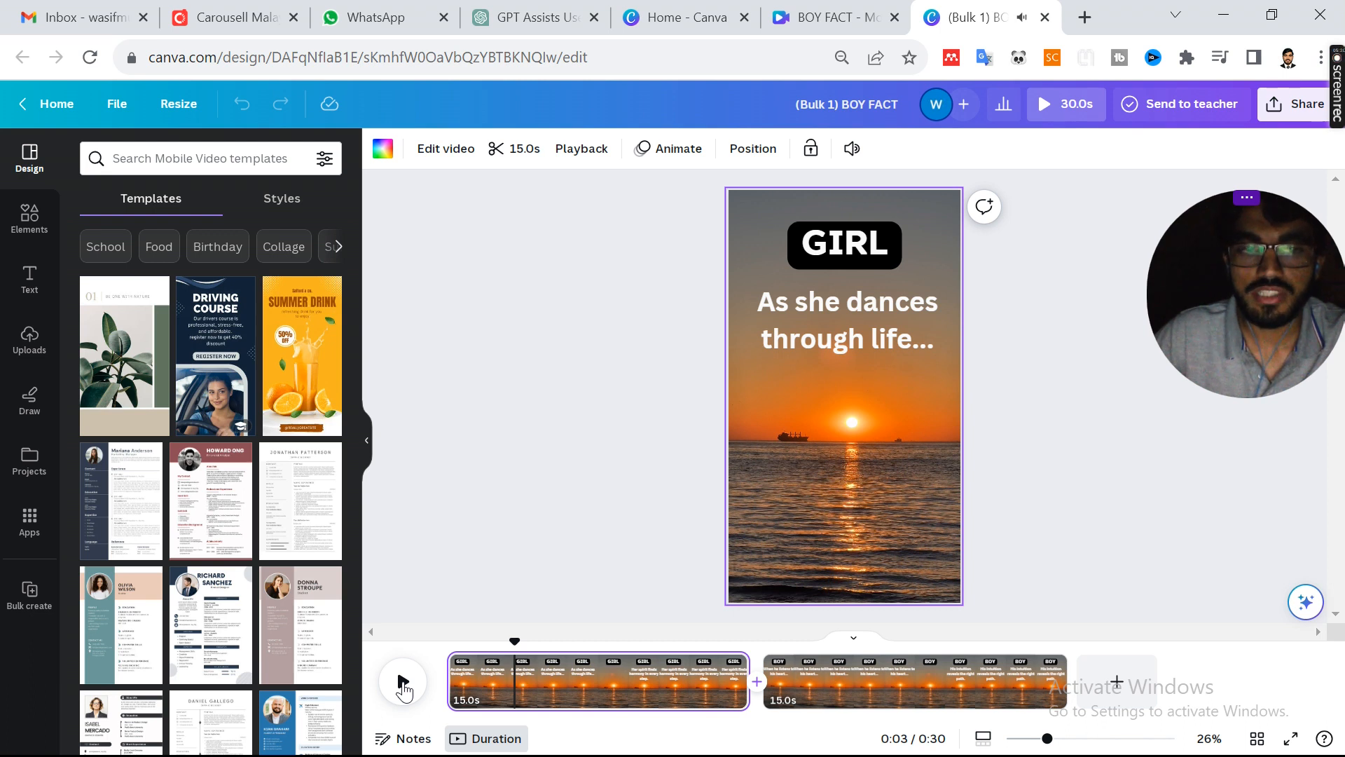
left_click(532, 16)
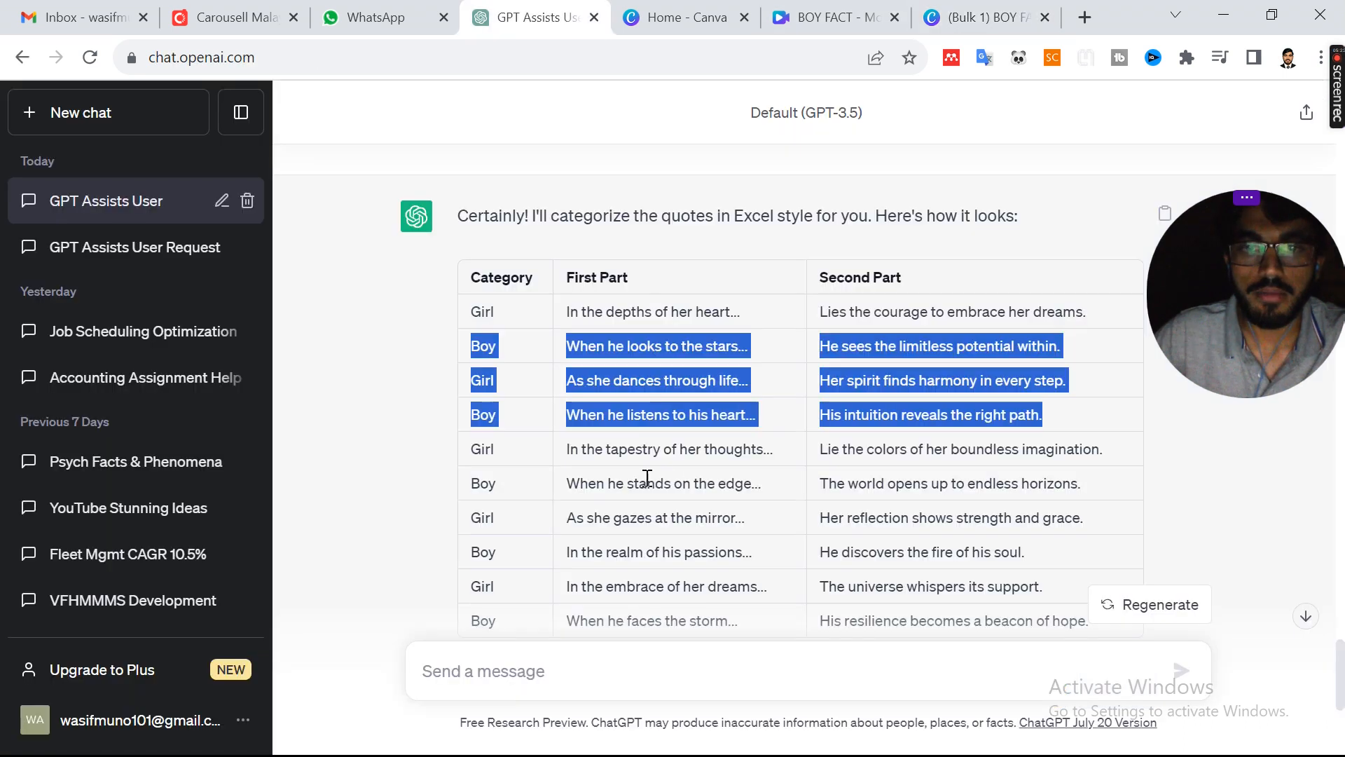
left_click(734, 479)
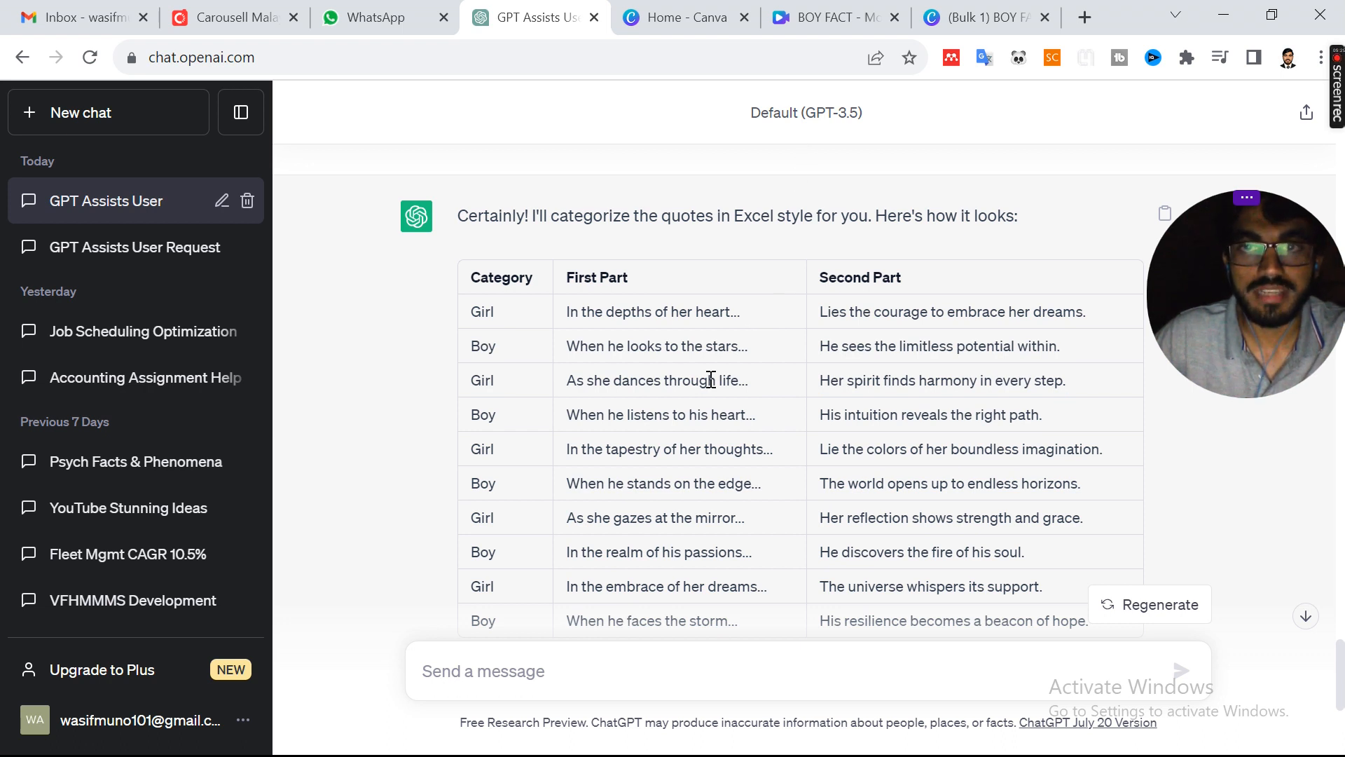
left_click(981, 17)
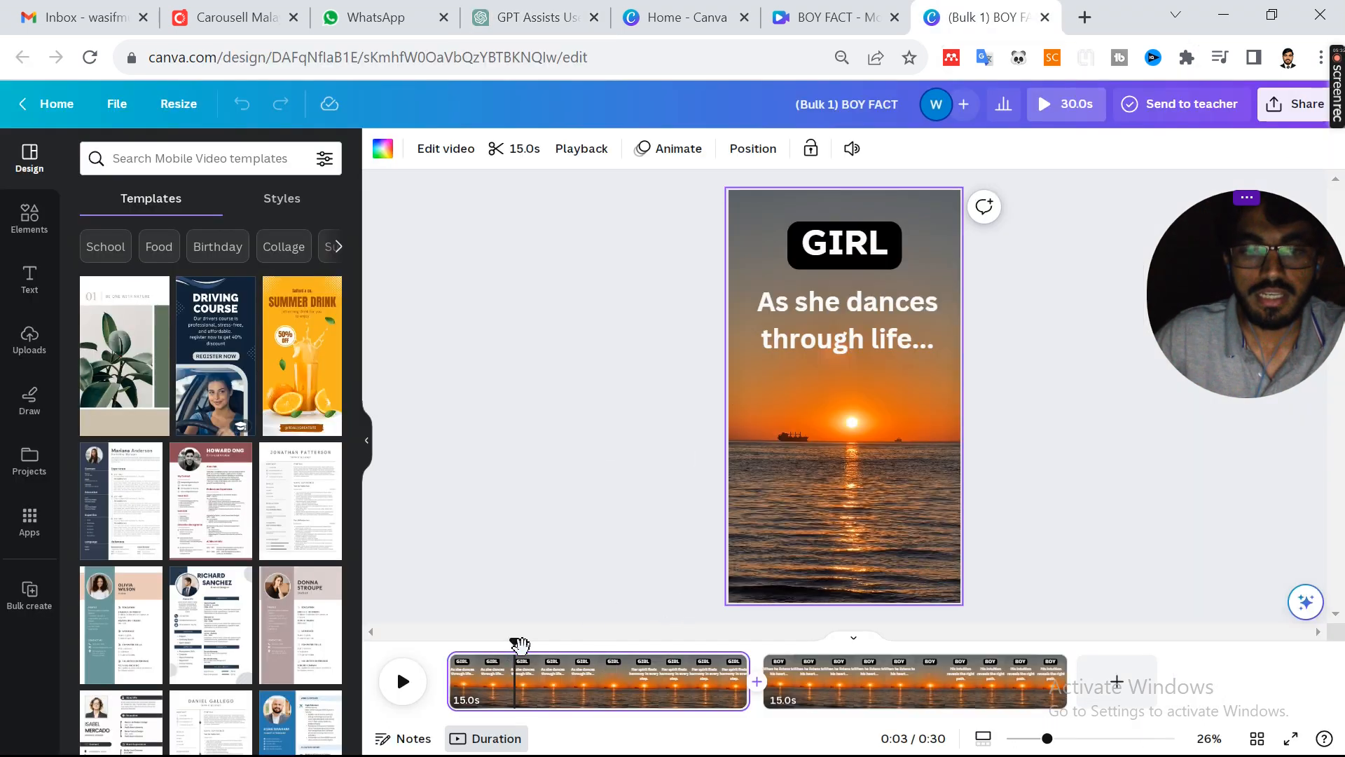
left_click_drag(514, 641, 416, 635)
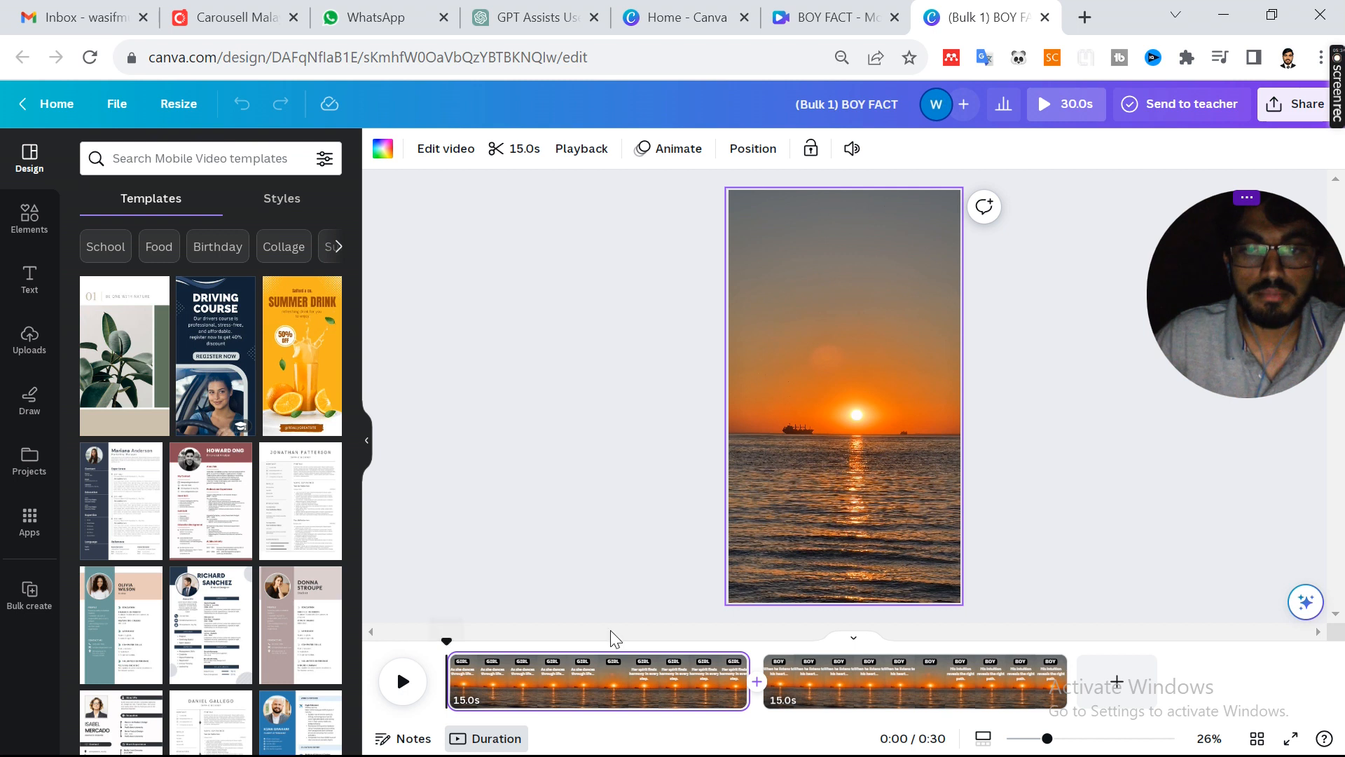
Search the mobile video templates for "nature video" and view the details of the beach template
left_click(172, 158)
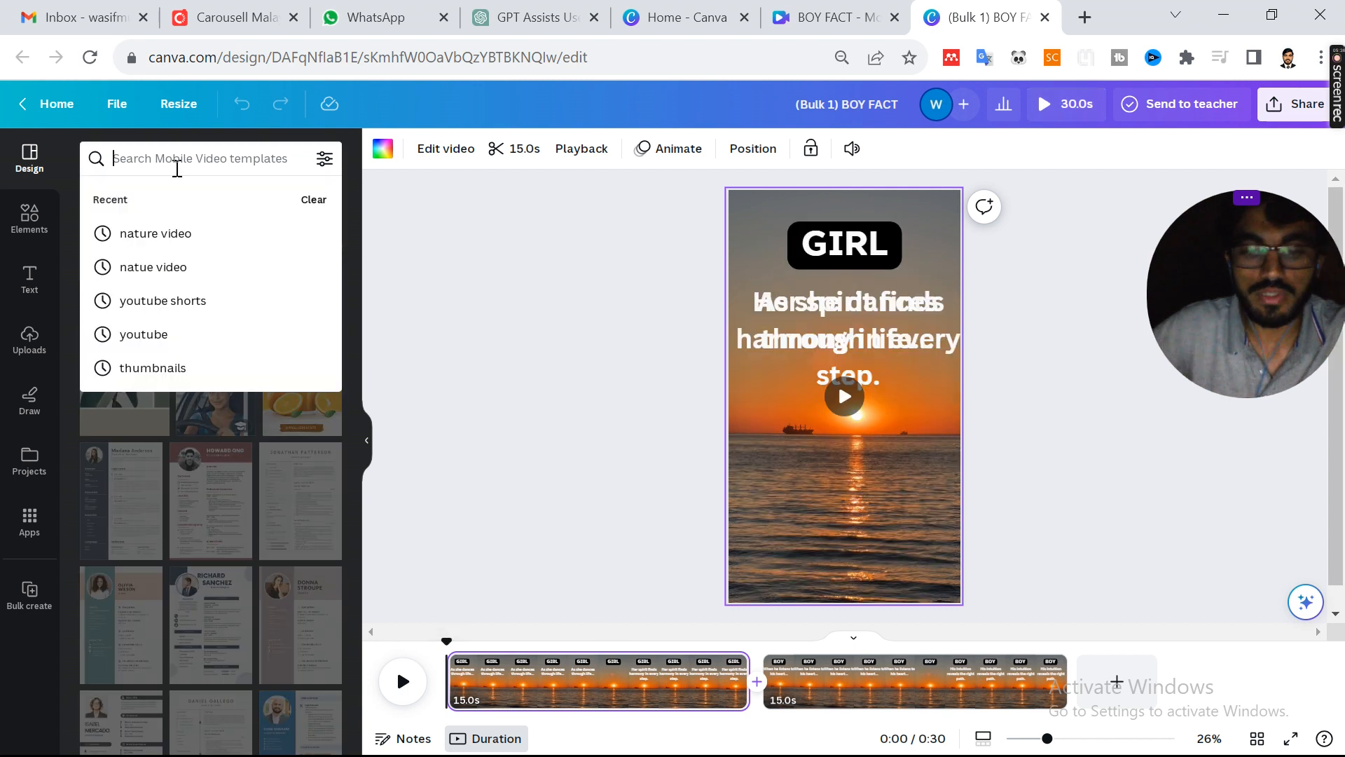
type("nature")
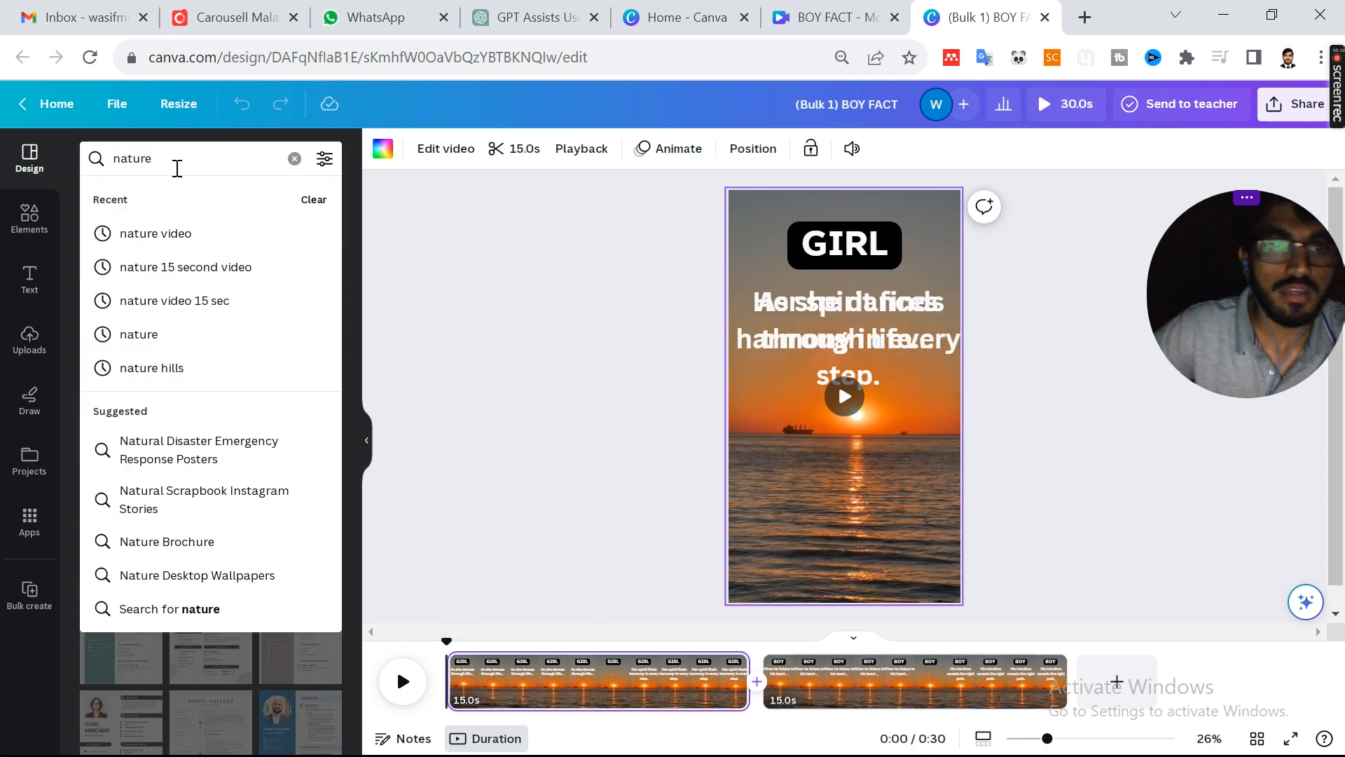
left_click(176, 231)
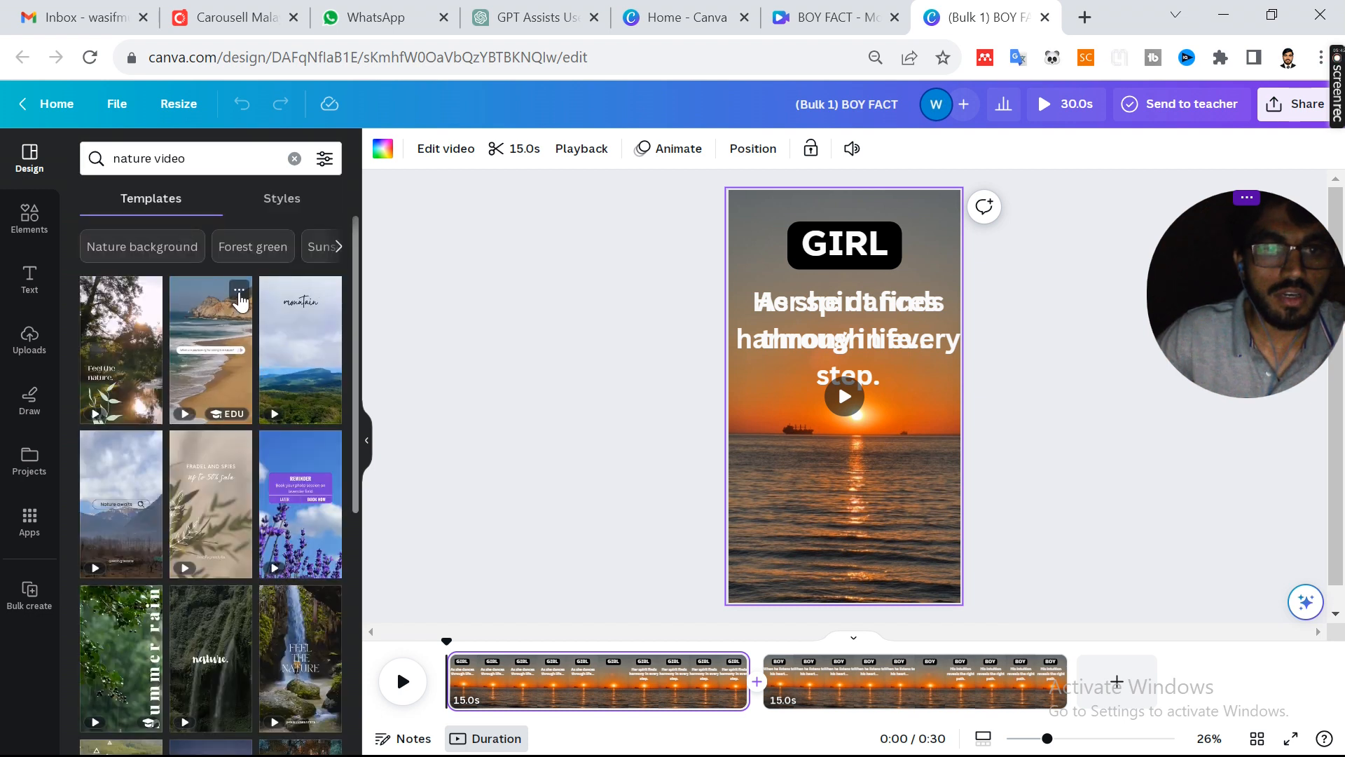
left_click(238, 288)
left_click(445, 294)
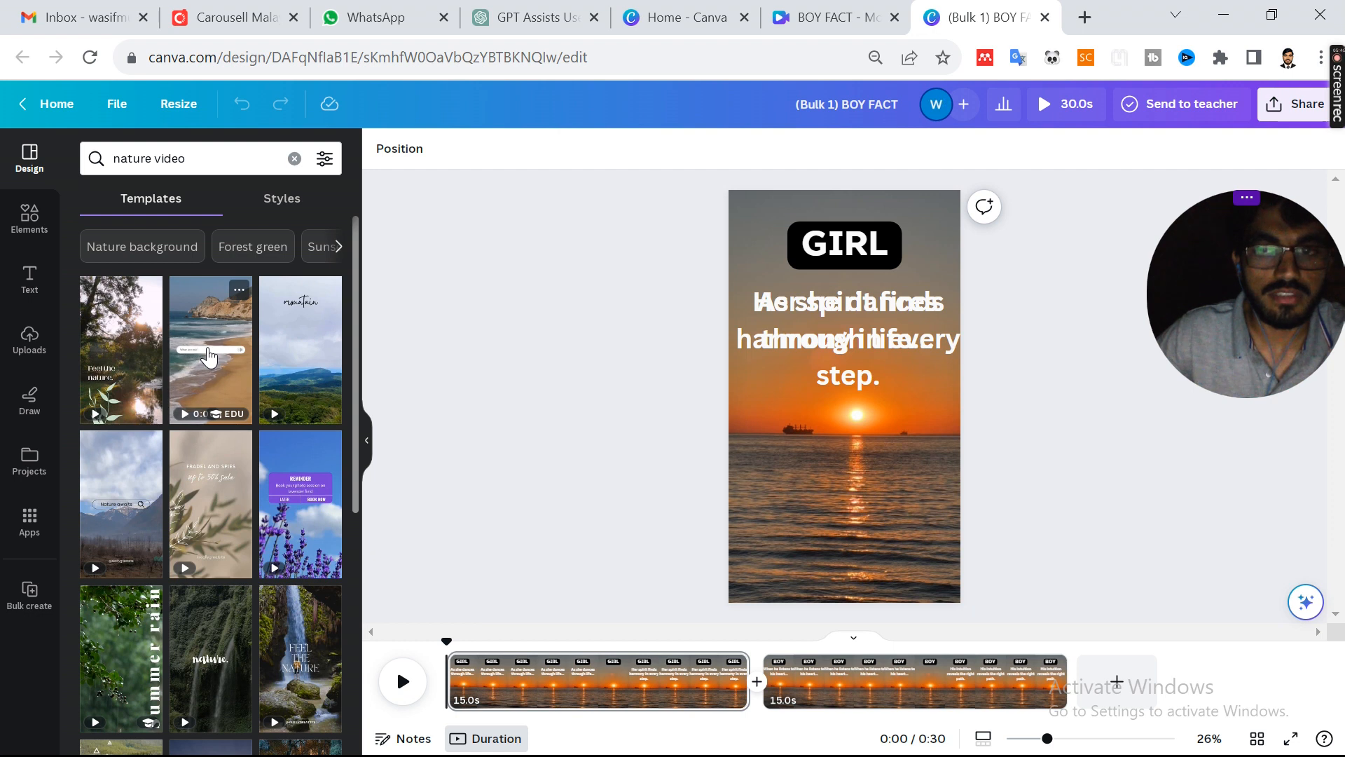
Try replacing the BOY page with the "When Are You Looking for Strength in Nature" beach template, and undo the replacement
left_click(926, 716)
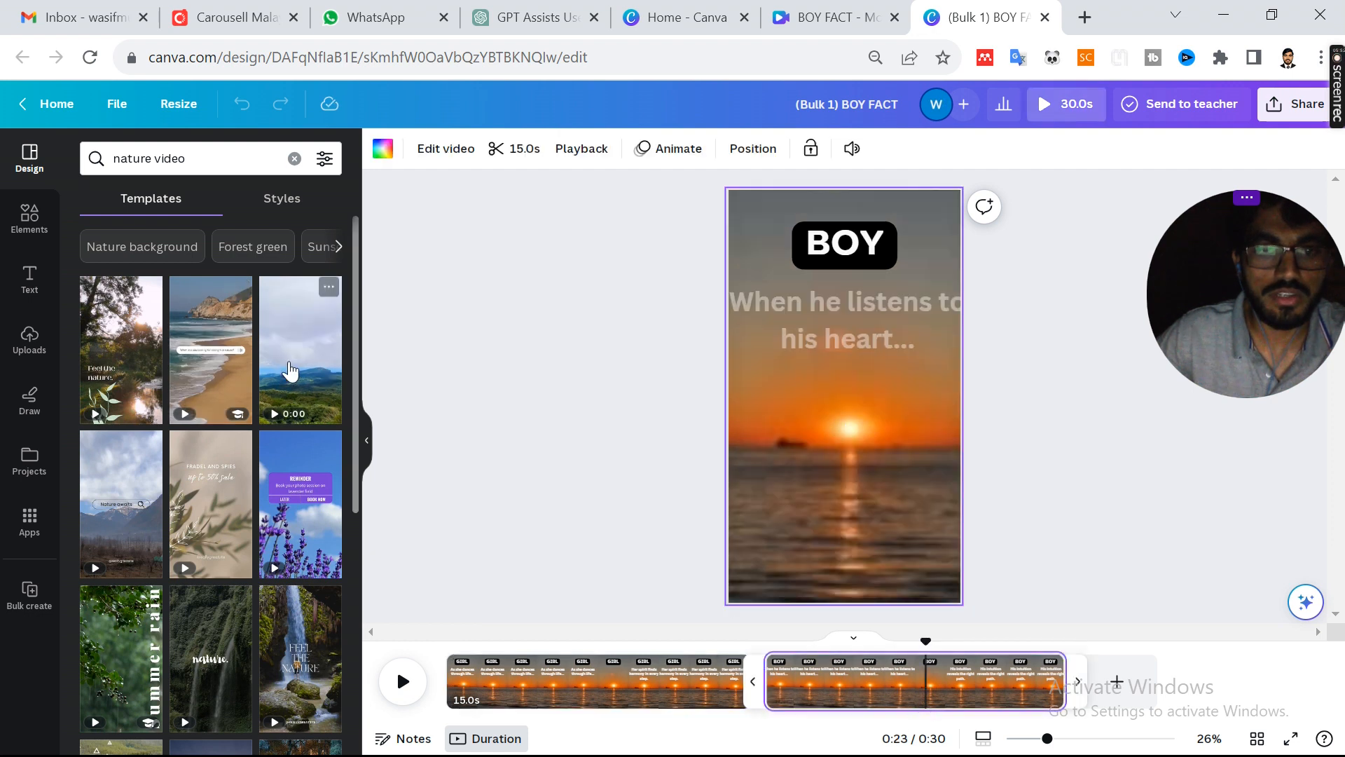
left_click_drag(210, 364, 816, 343)
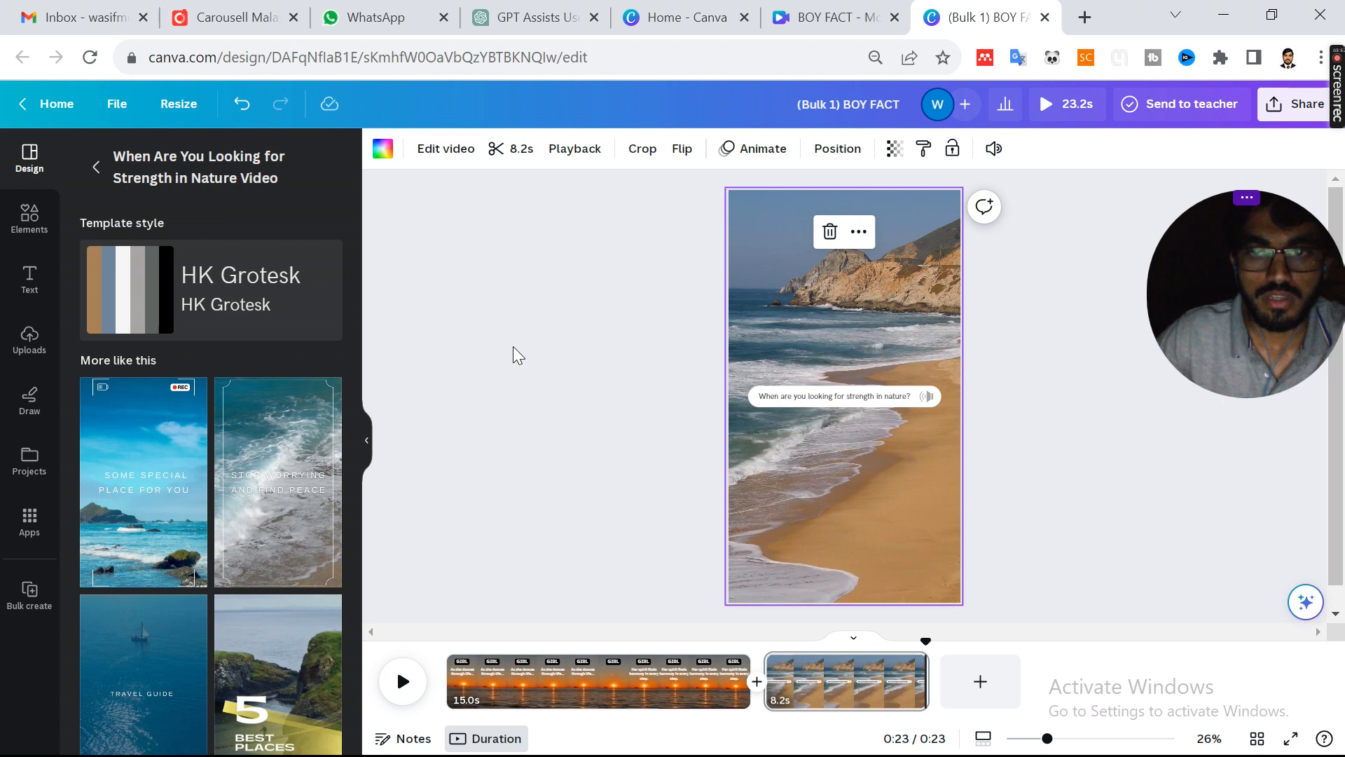
left_click(573, 348)
key("ctrl+z")
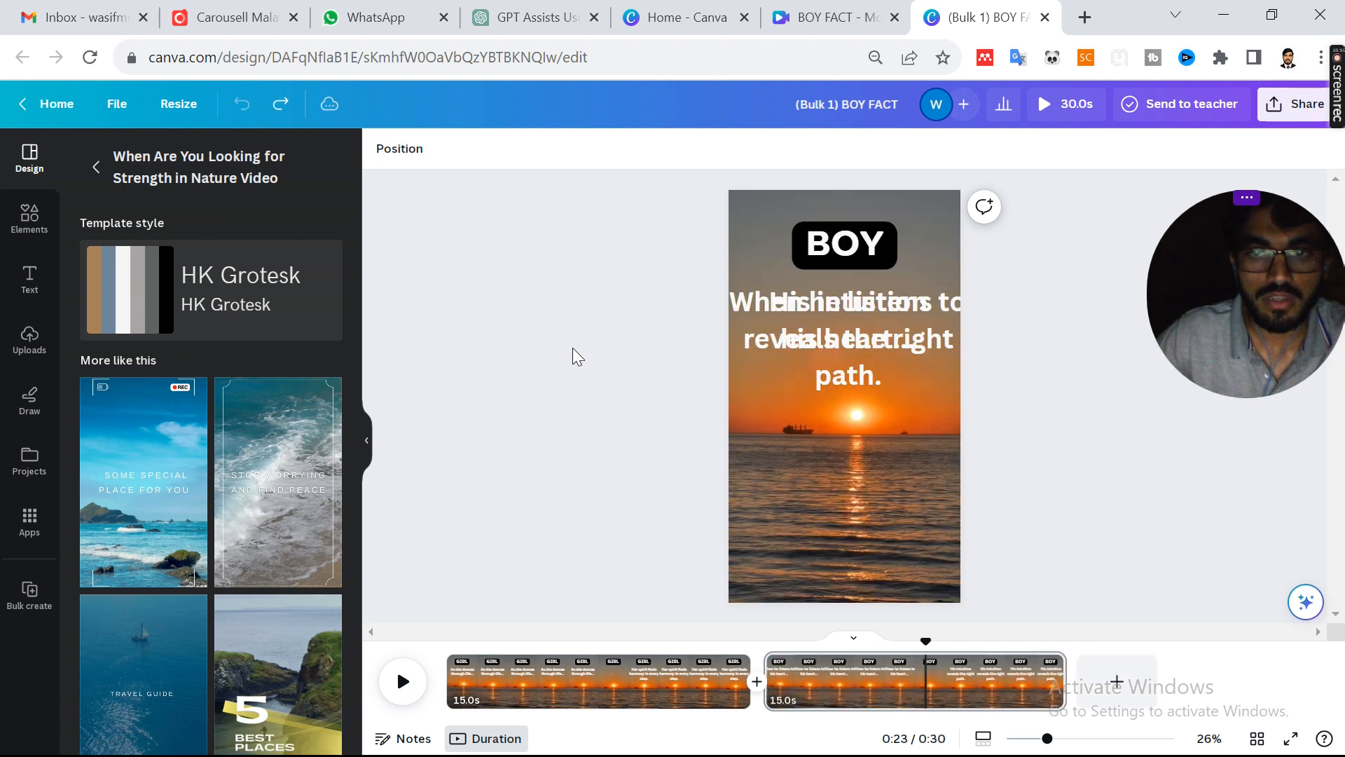
Browse the similar nature templates and examine the details of the "Blue Sky Sea Horizon Sunrise" reels video template
left_click_drag(655, 626, 444, 627)
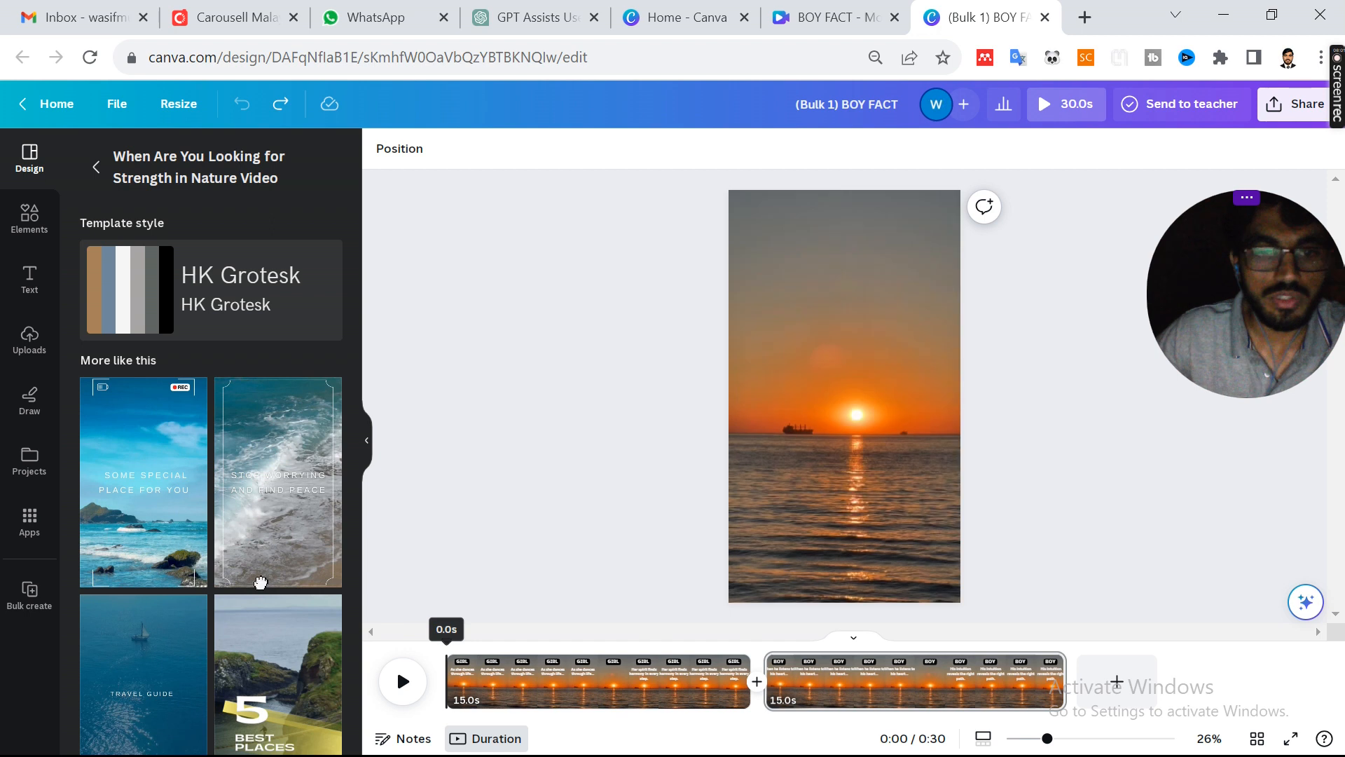
scroll(192, 553, "down", 10)
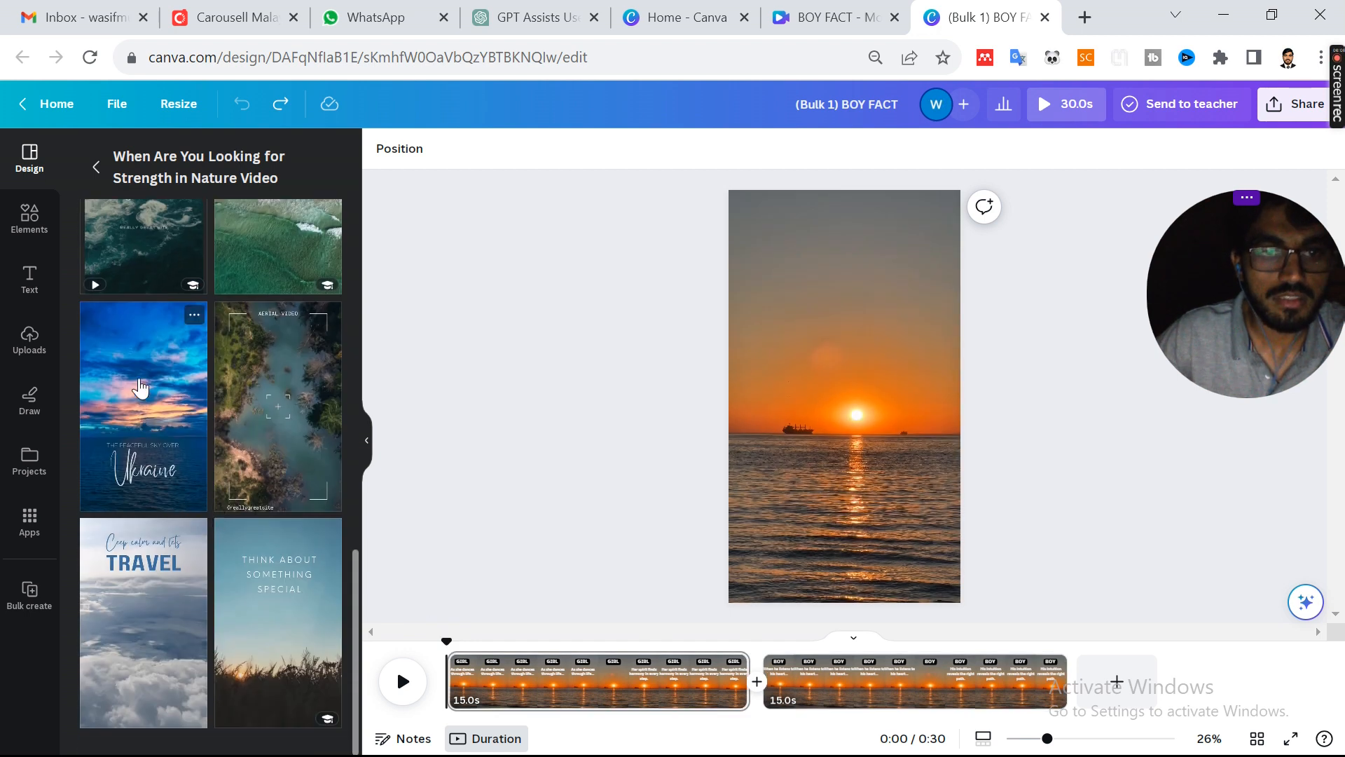
left_click(194, 315)
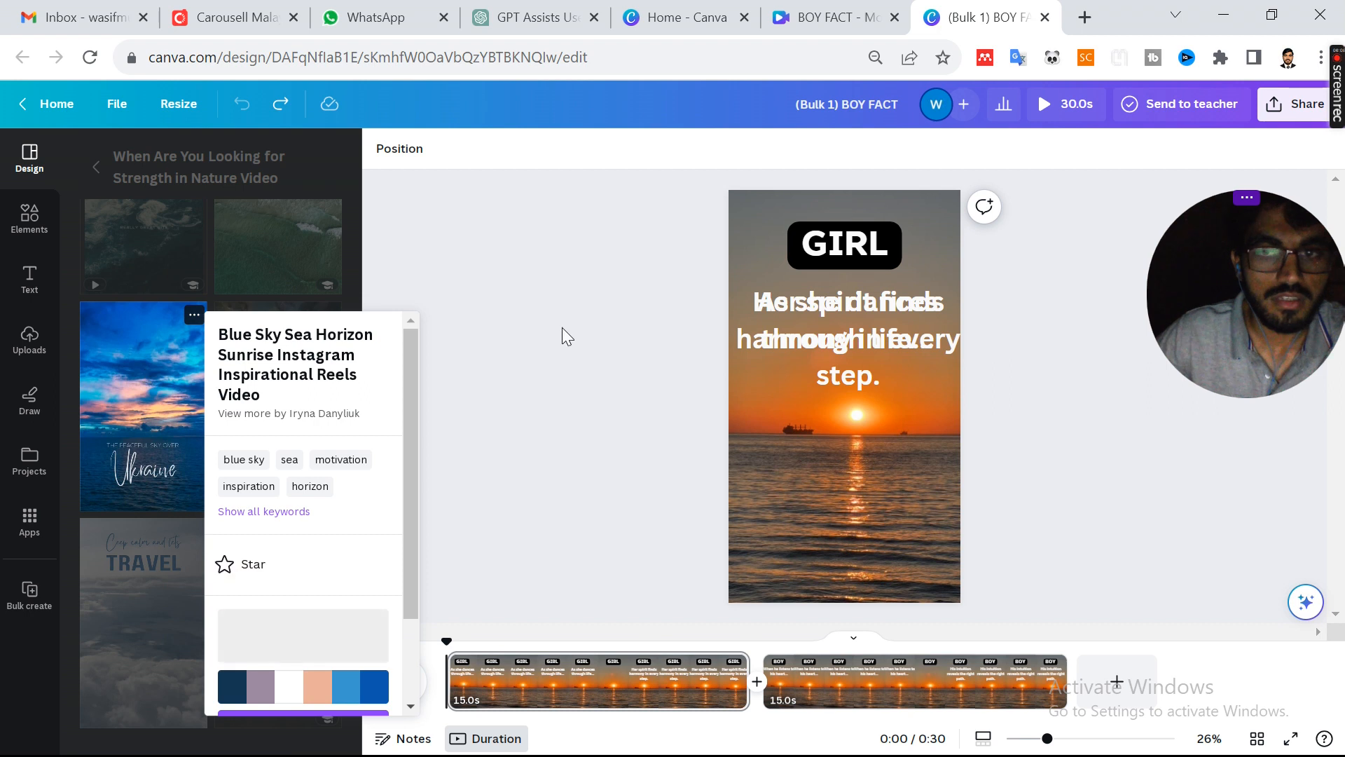
left_click(567, 336)
left_click(194, 314)
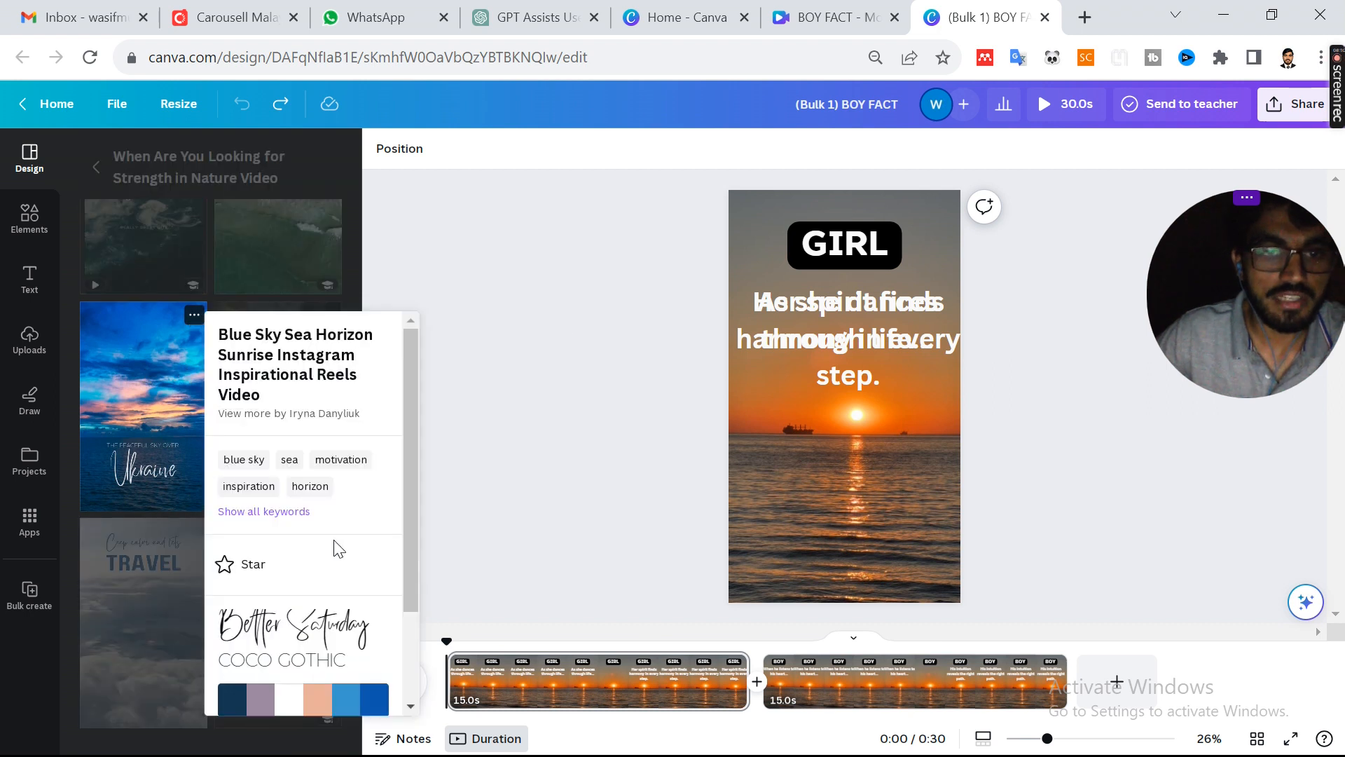
scroll(338, 548, "down", 2)
left_click(561, 384)
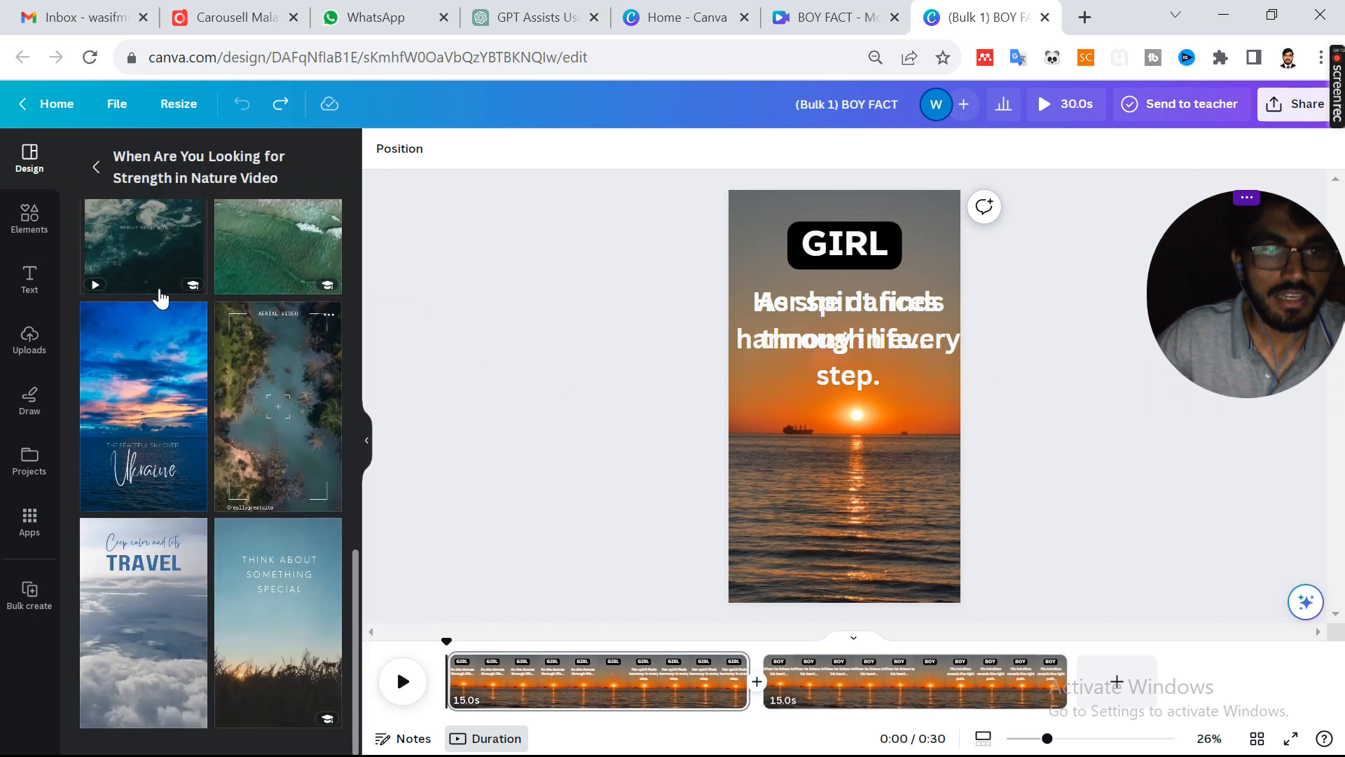
Search the elements for "nature audio" and show only the audio results
left_click(30, 214)
left_click(202, 151)
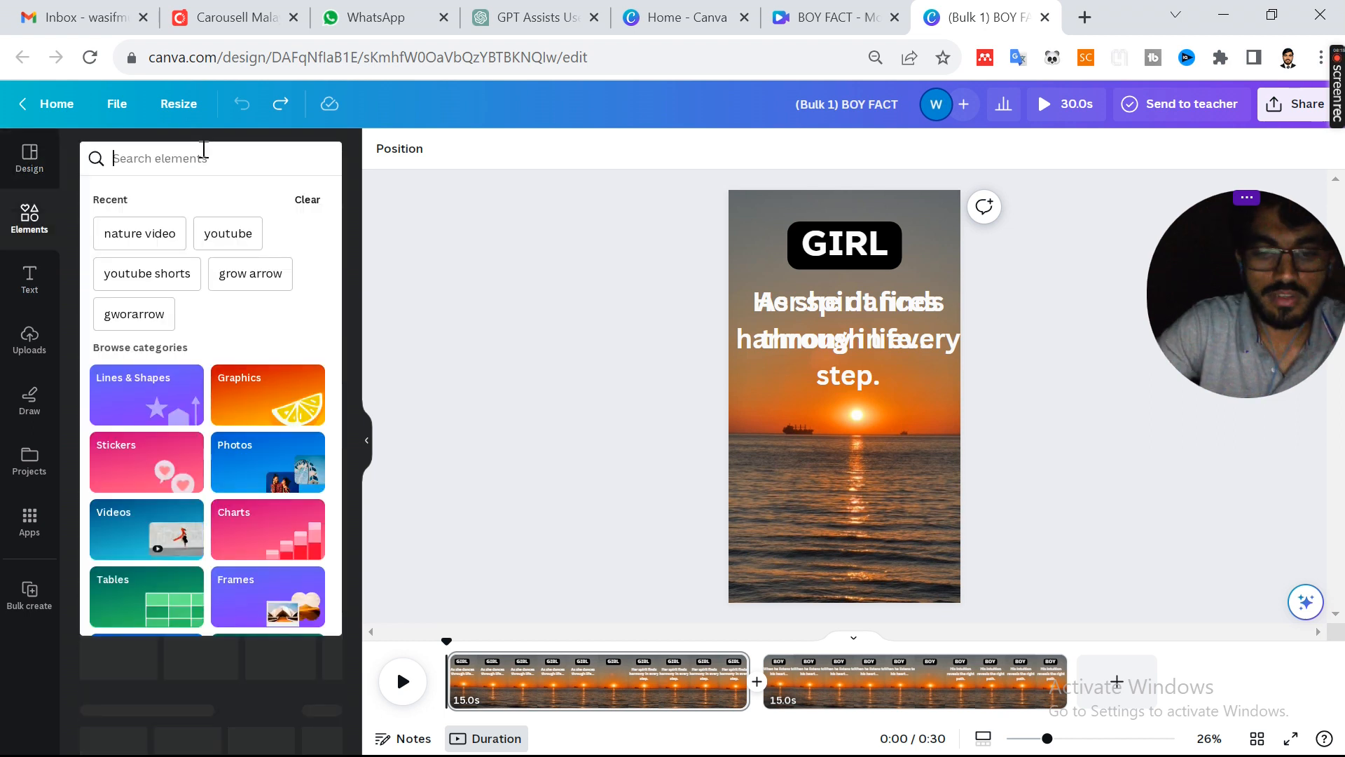
type("nature audio")
key("Return")
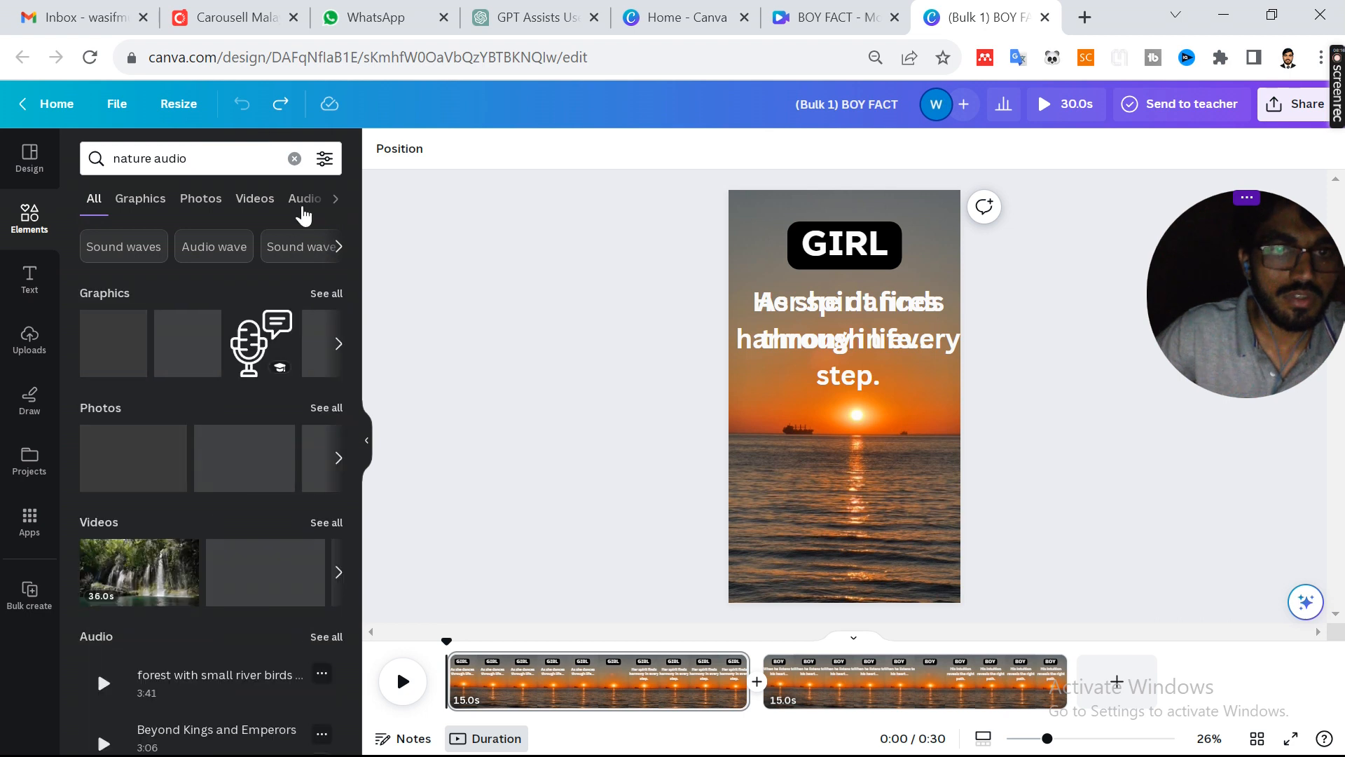
left_click(303, 203)
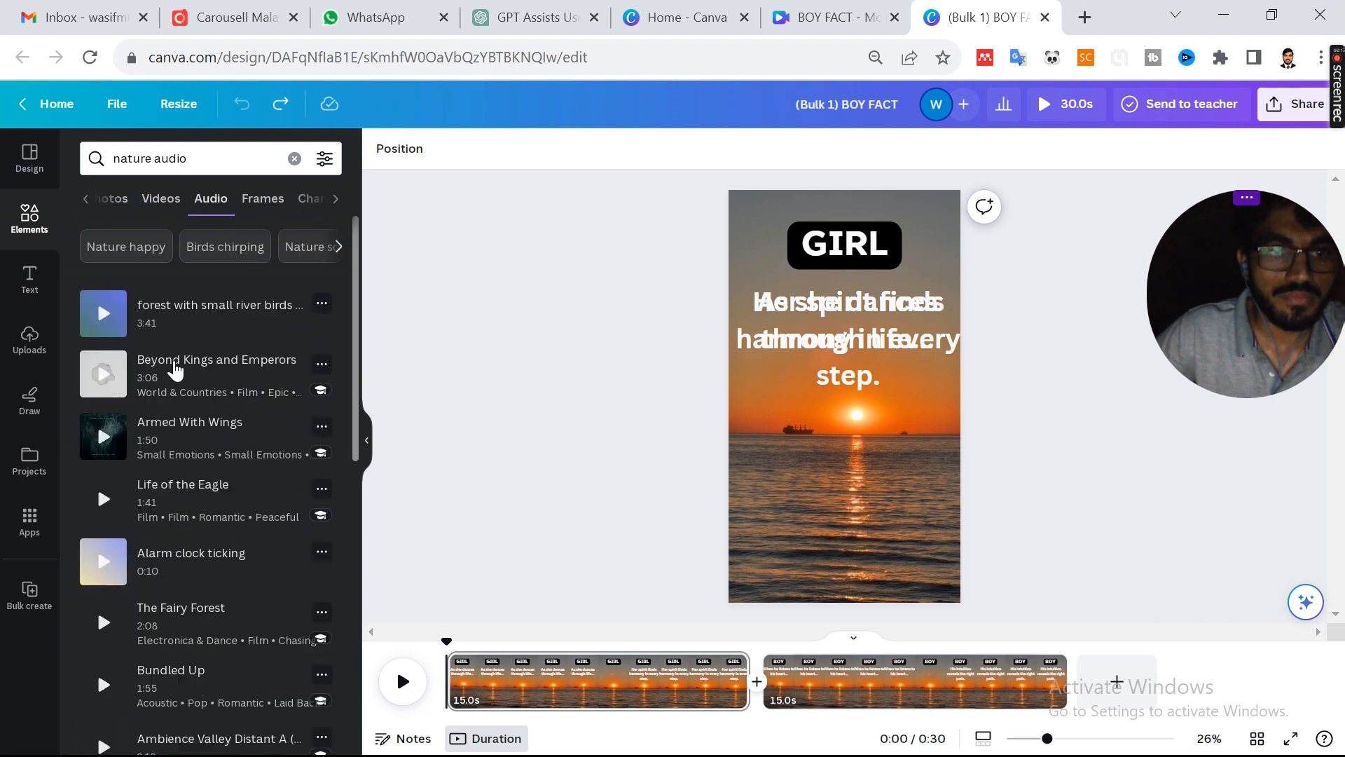
Add the "Armed With Wings" audio track under both the GIRL and BOY pages, and return the playhead to the start
left_click_drag(144, 426, 575, 667)
left_click_drag(159, 429, 862, 634)
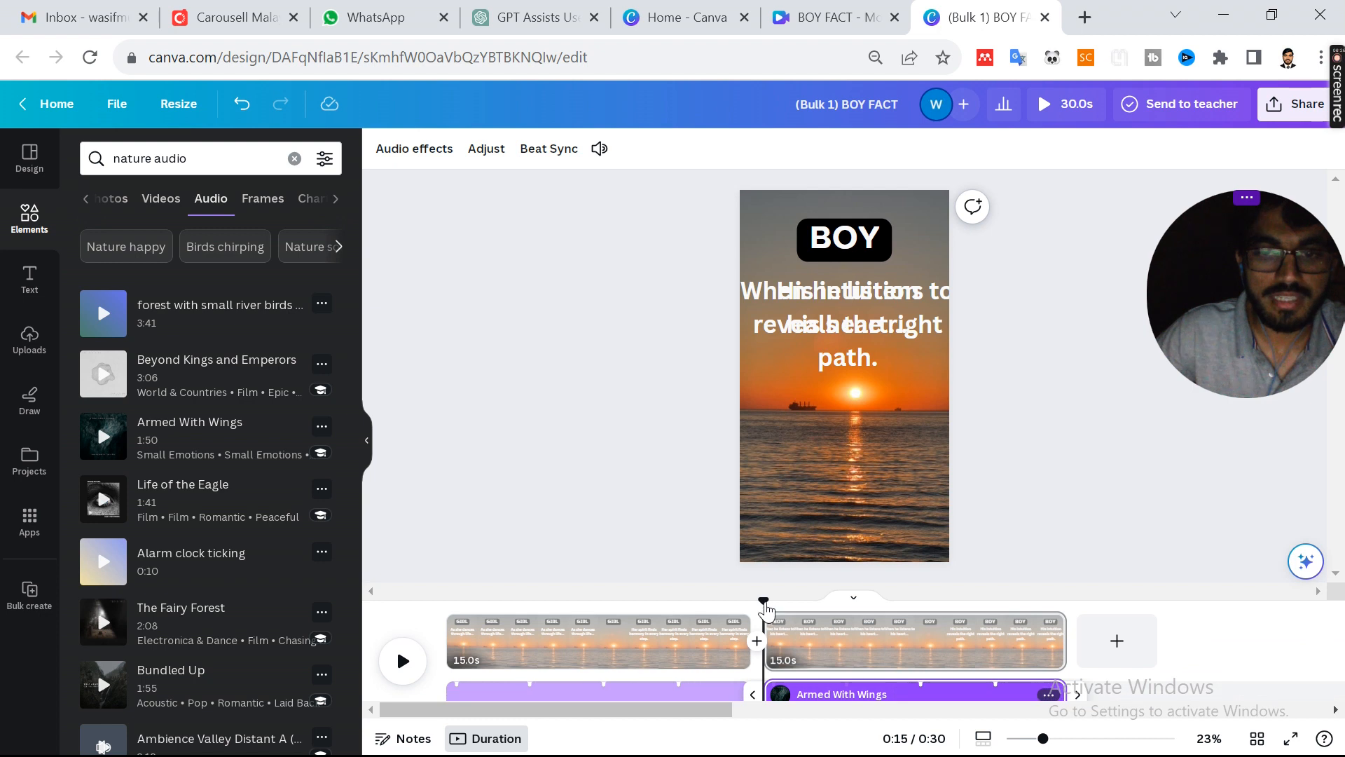
left_click(566, 606)
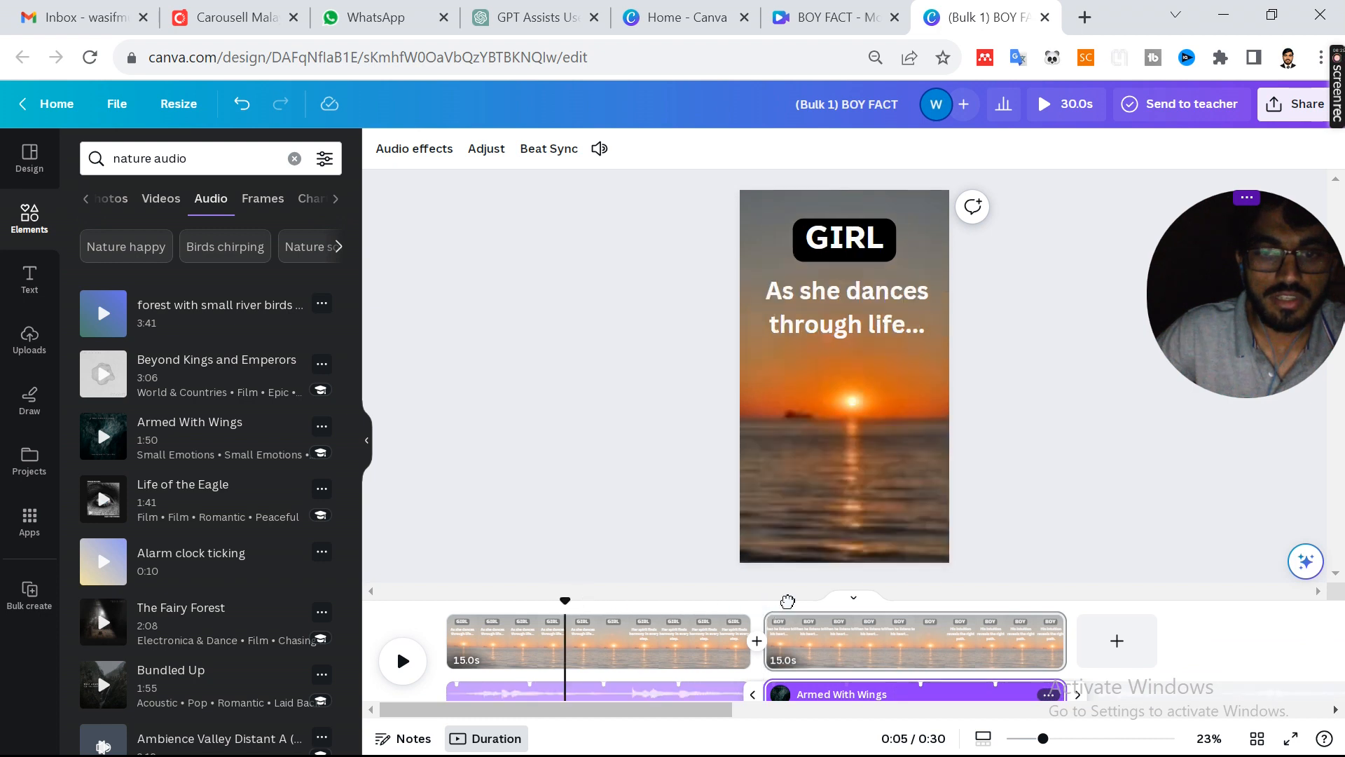
left_click_drag(565, 600, 446, 599)
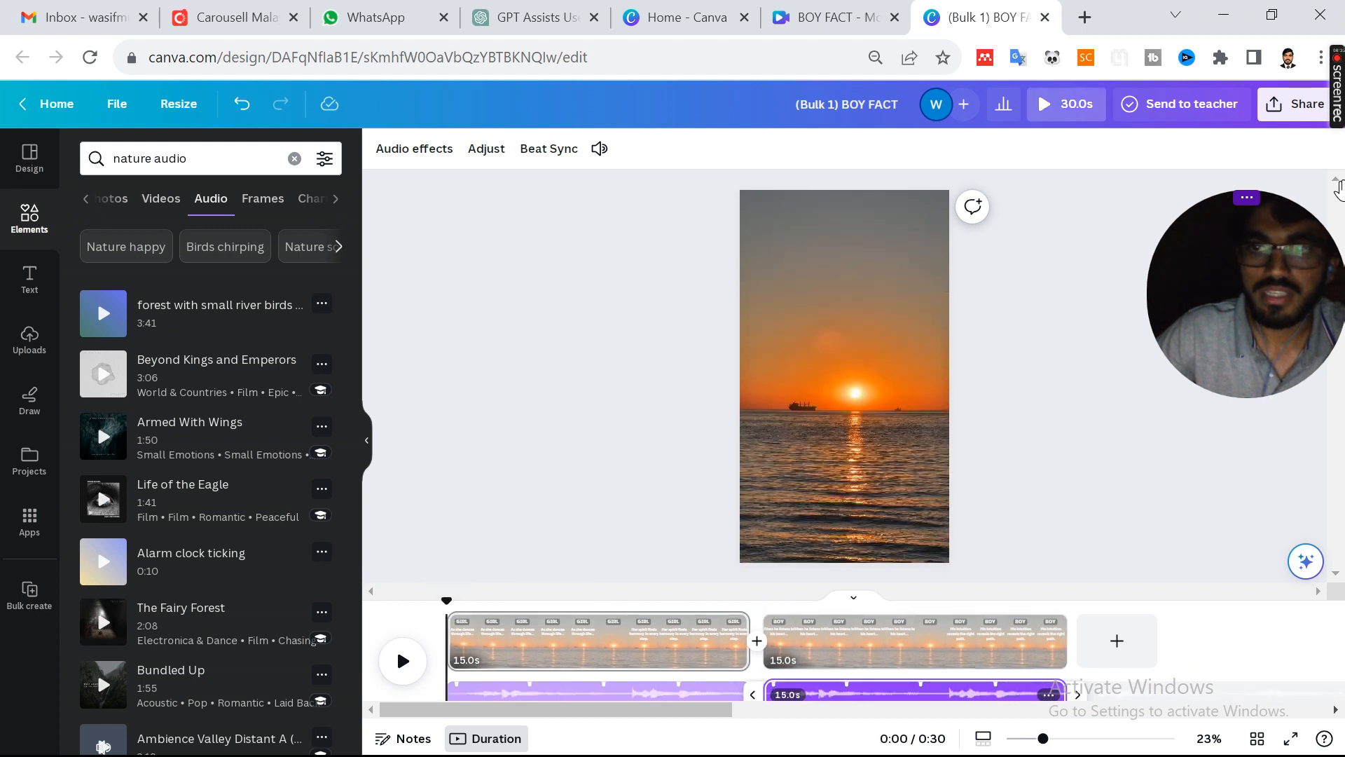
Examine the download settings for exporting all pages as separate MP4 video files, and close them
left_click(1296, 105)
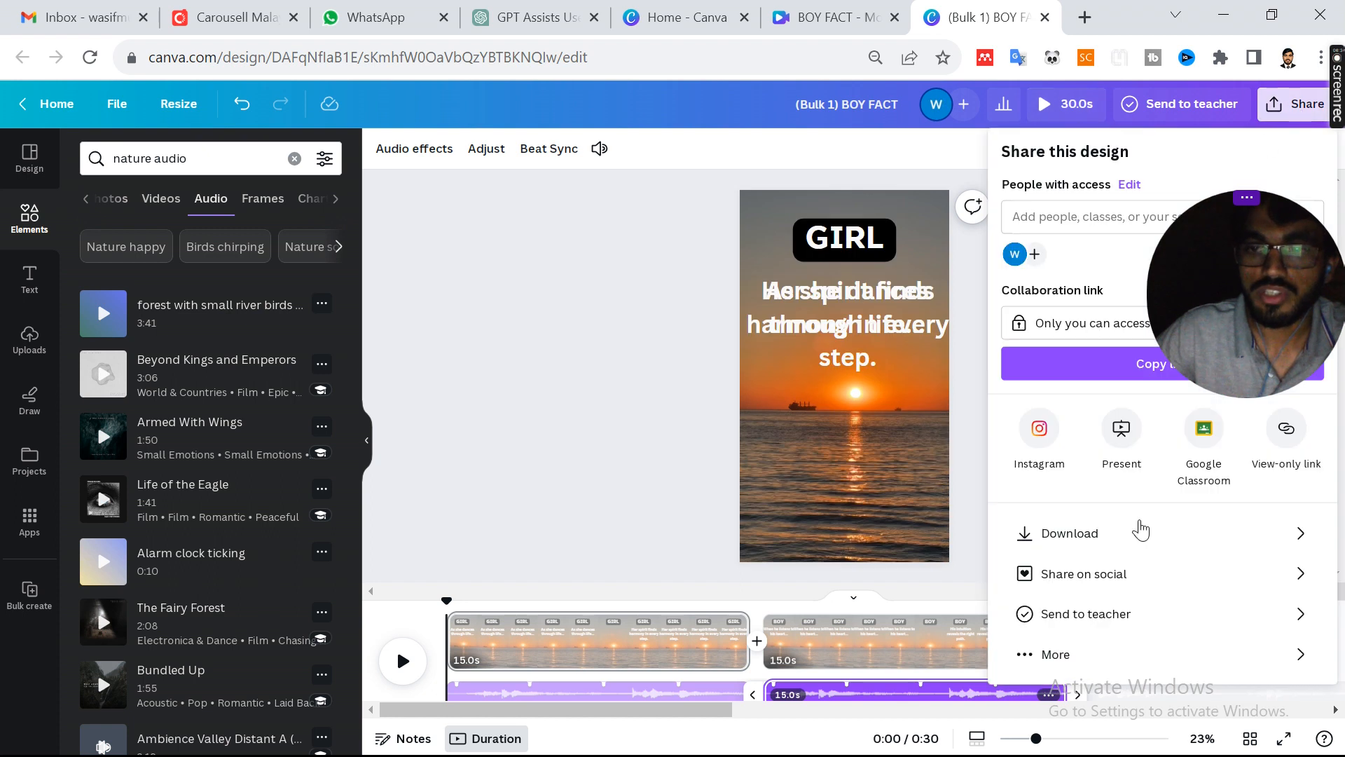
left_click(1143, 530)
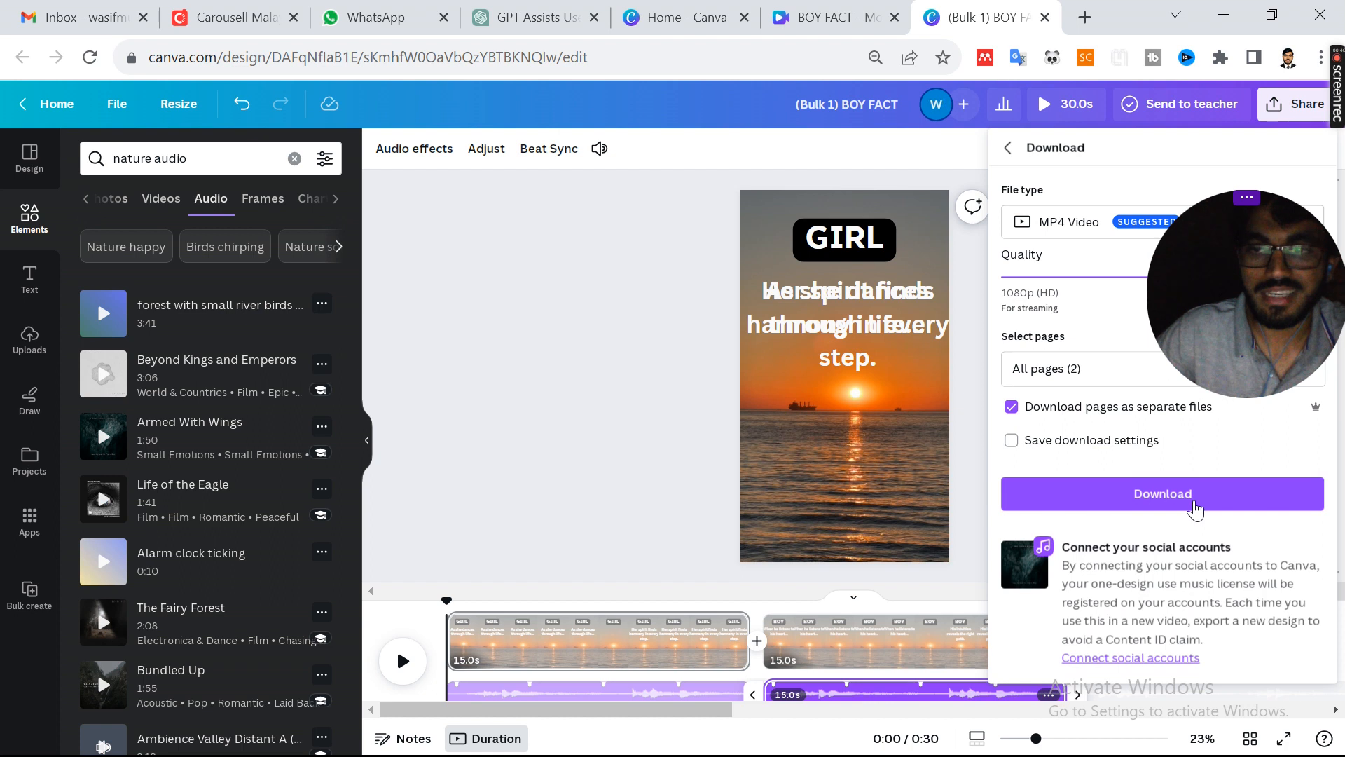
left_click(655, 363)
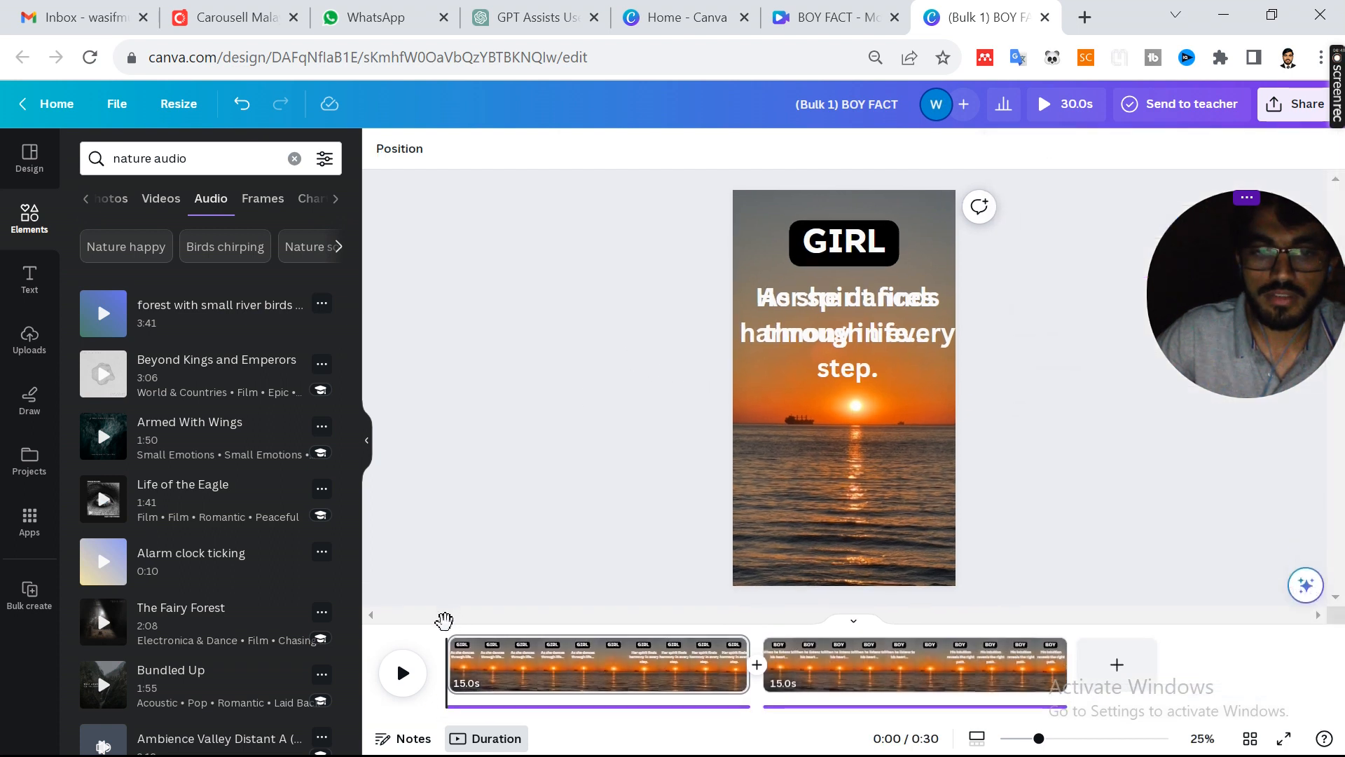
left_click(444, 621)
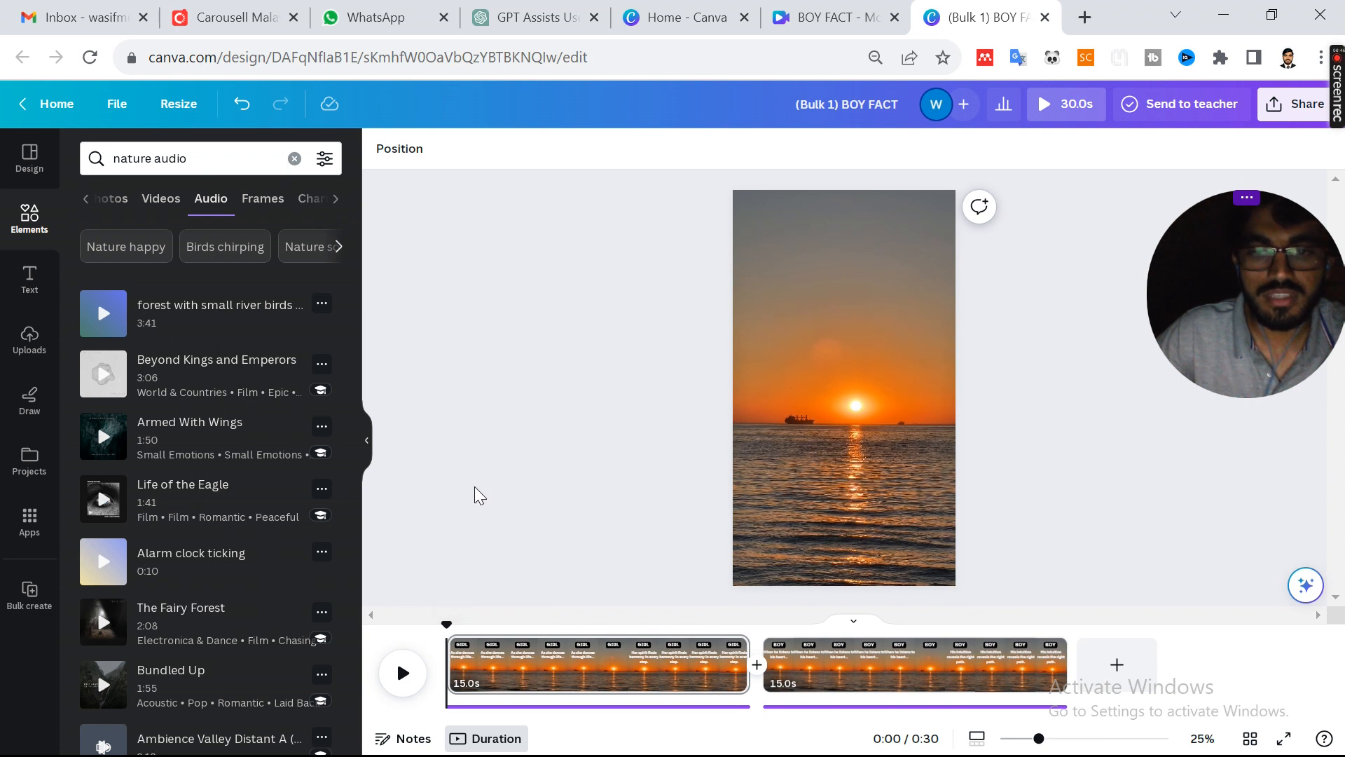